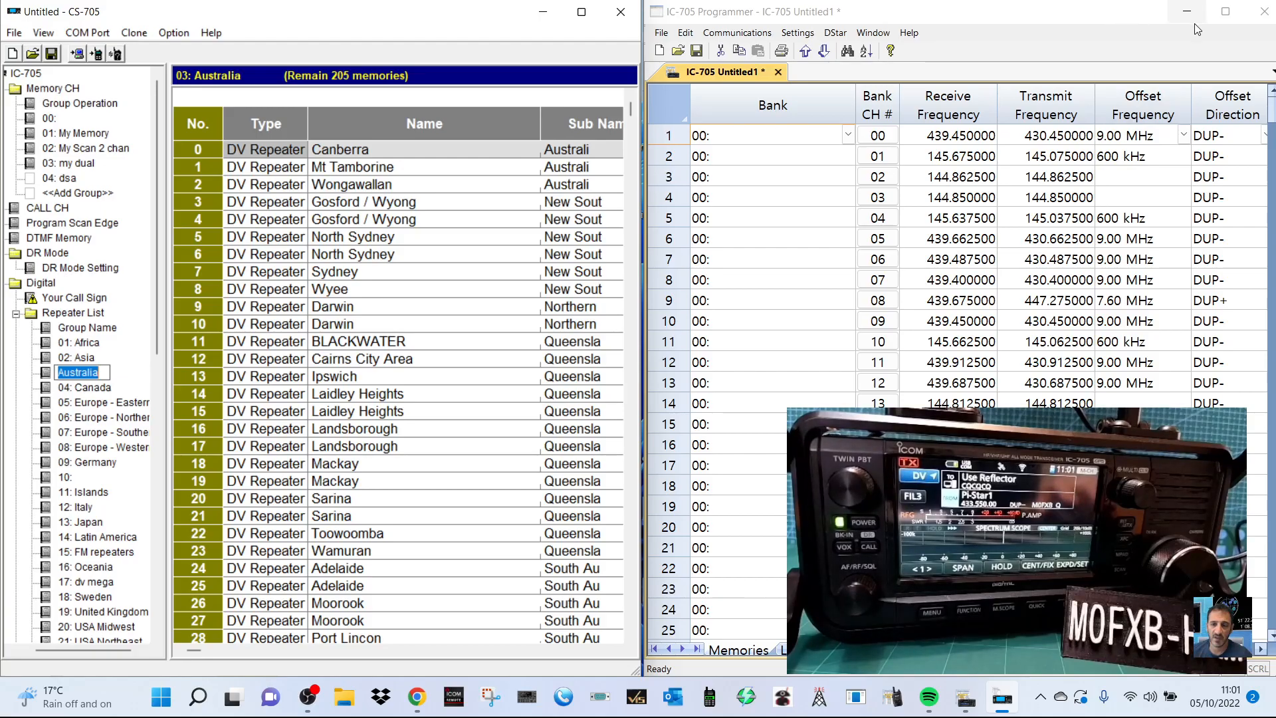
Step: Maximize the programming software window and read the IC-705 radio's data into a new file
click(1227, 13)
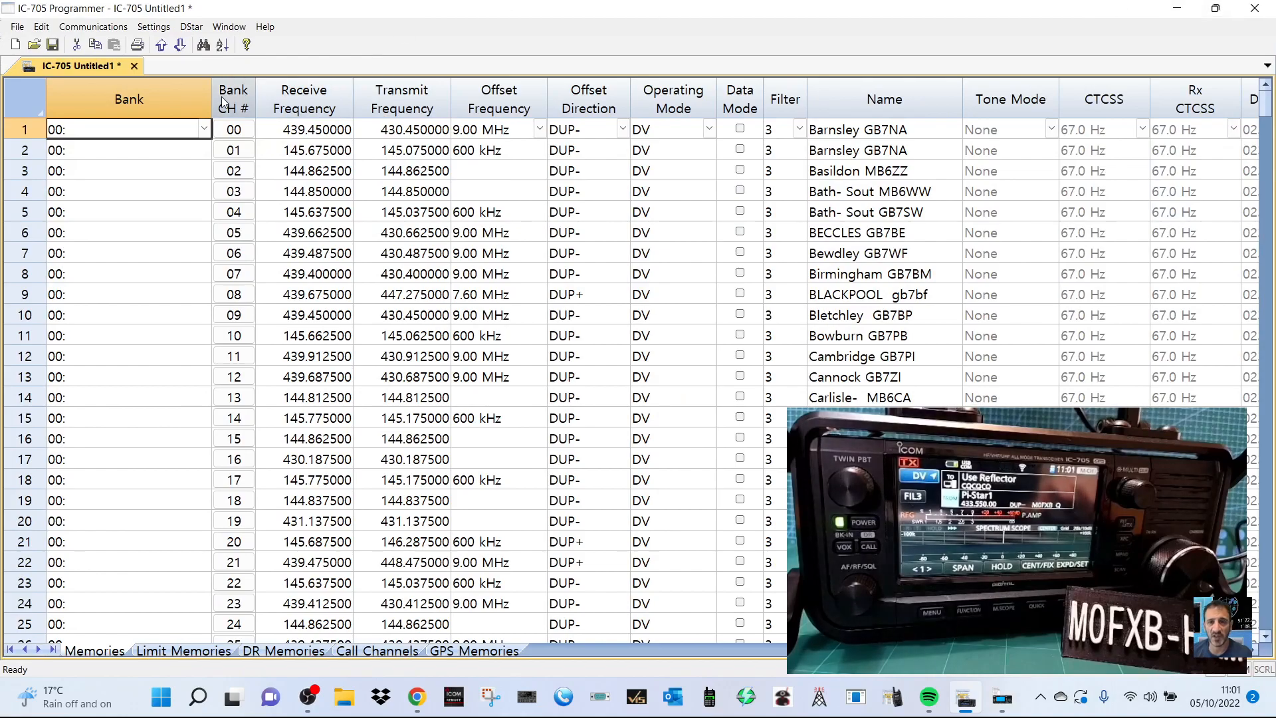
click(84, 29)
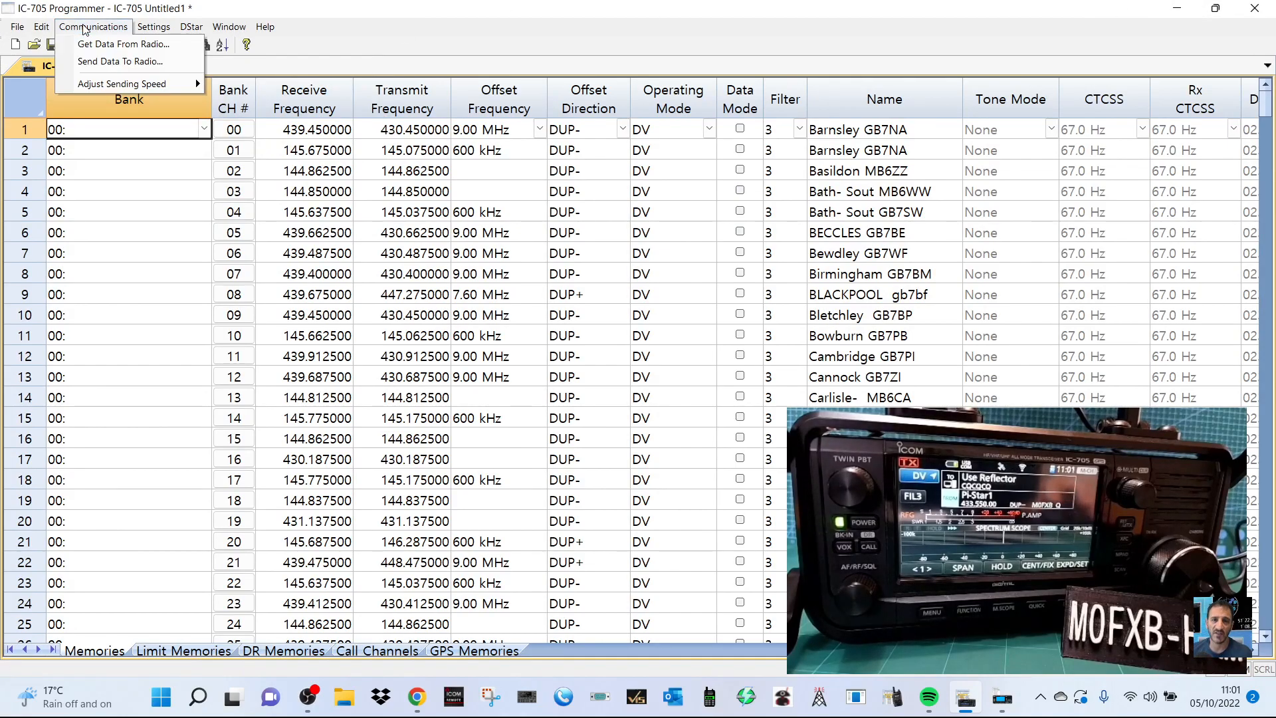
click(109, 50)
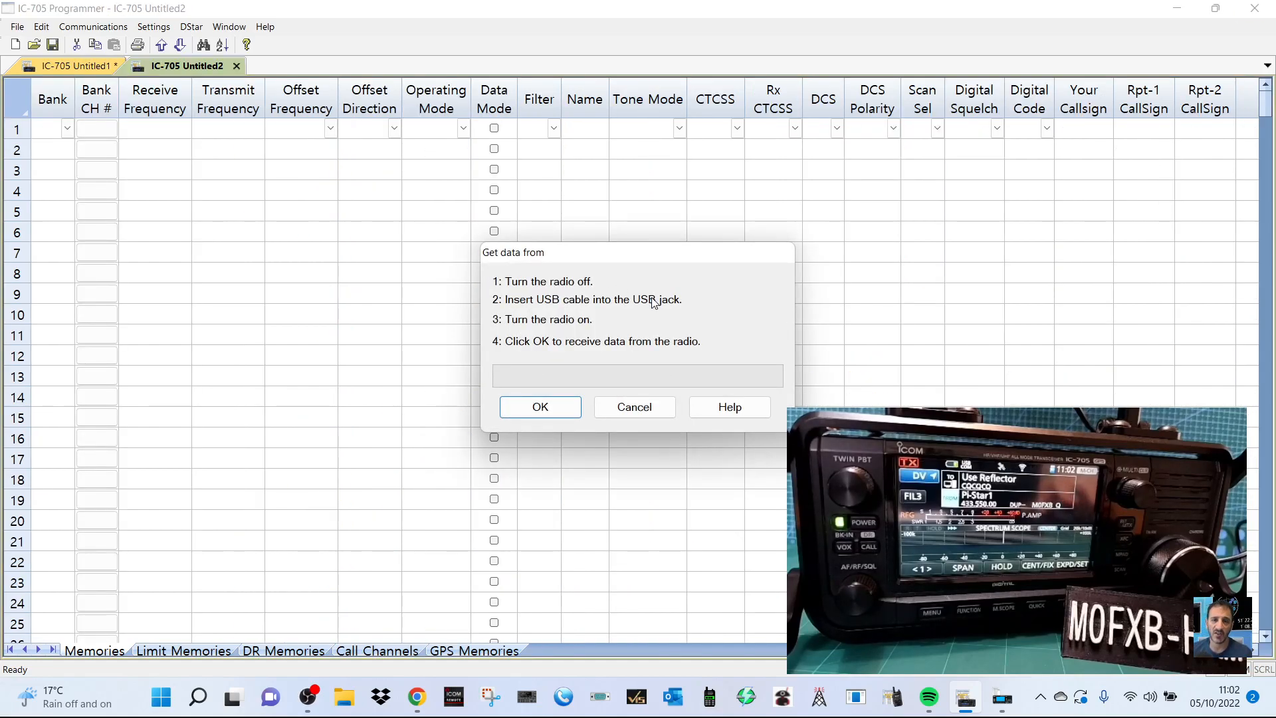
click(568, 408)
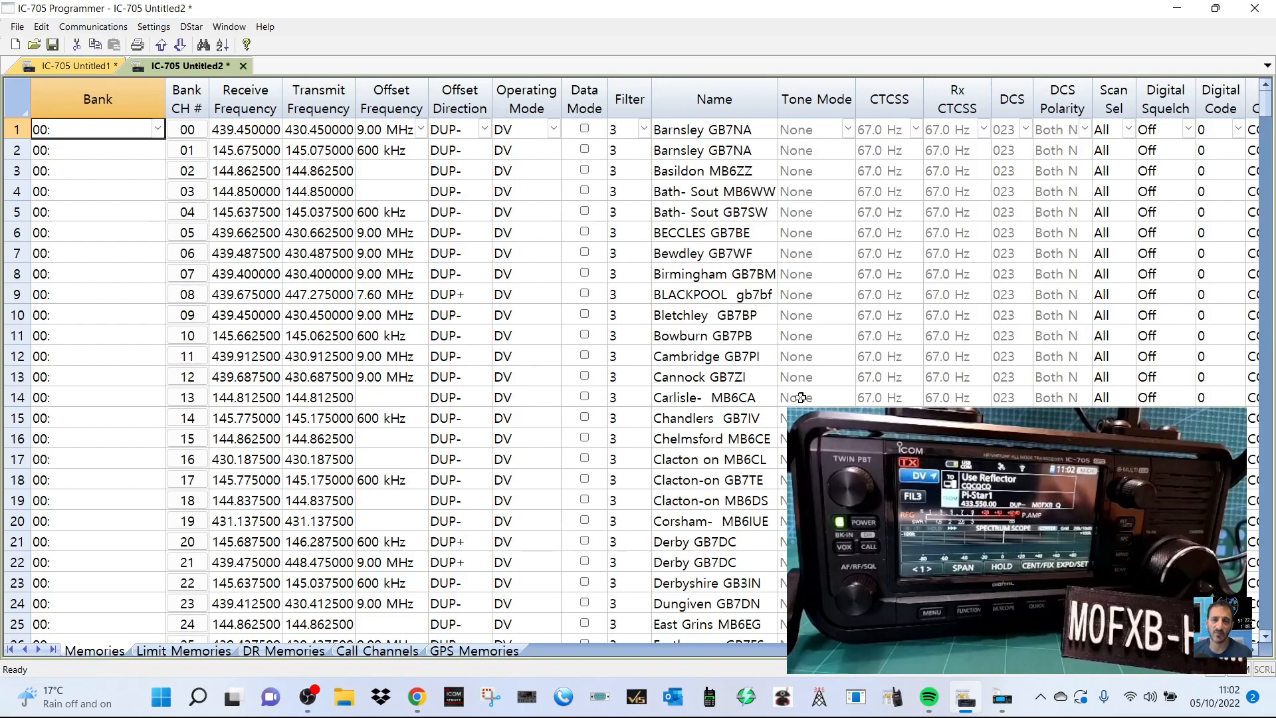
click(96, 68)
click(206, 69)
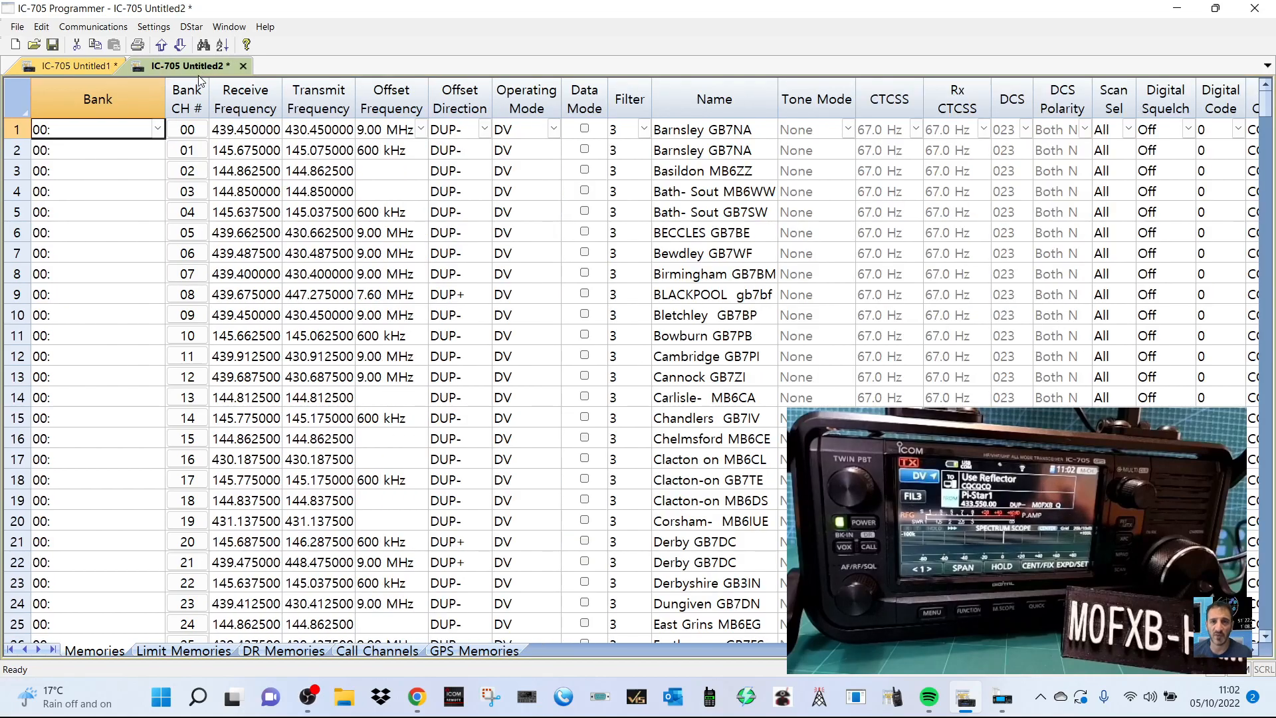
Step: Review the radio's menu settings from Common through GPS, Display, Keyer, WLan and DV/DTMF, applying the settings on closing
click(154, 28)
click(186, 44)
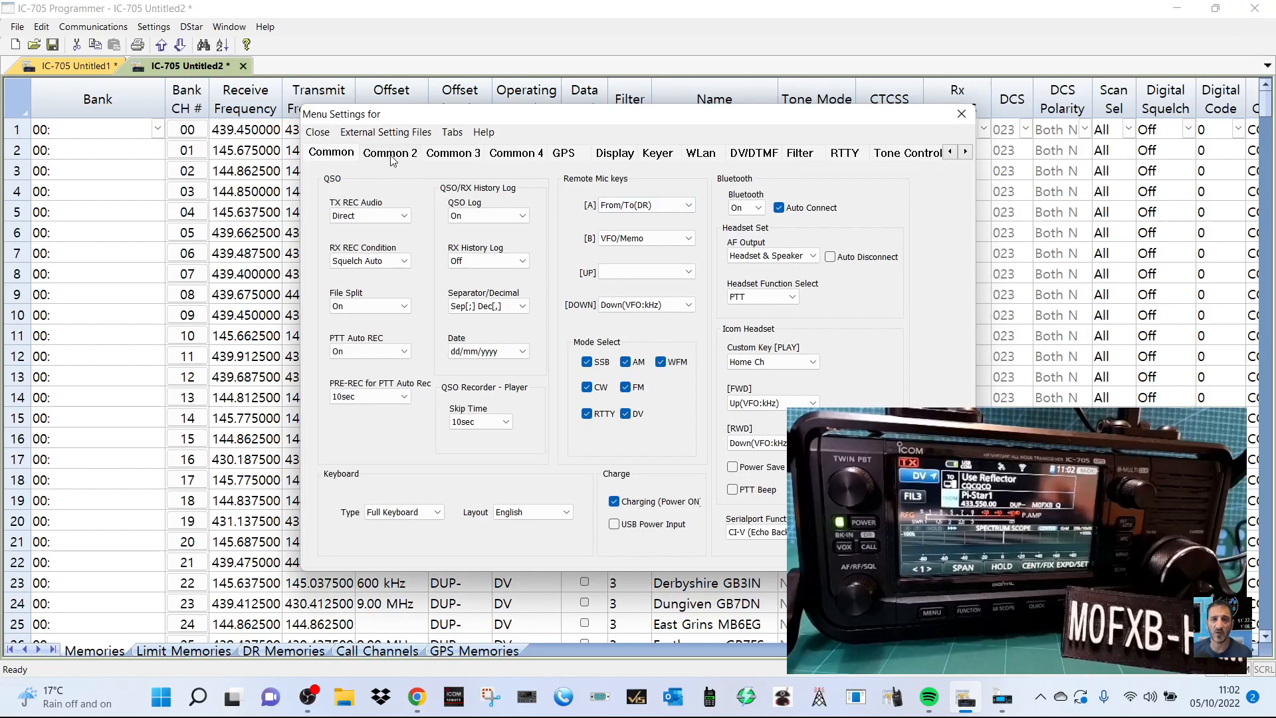
click(391, 155)
click(454, 154)
click(516, 154)
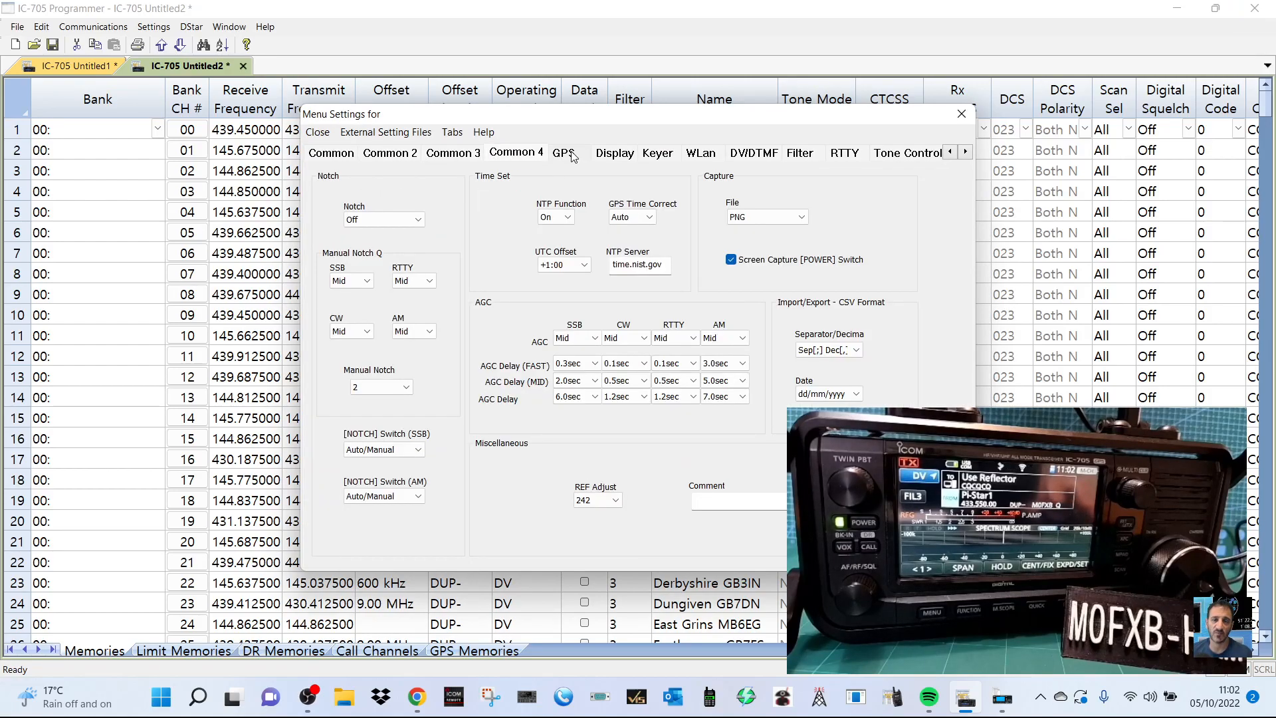
click(574, 155)
click(634, 154)
click(671, 155)
click(699, 156)
click(758, 155)
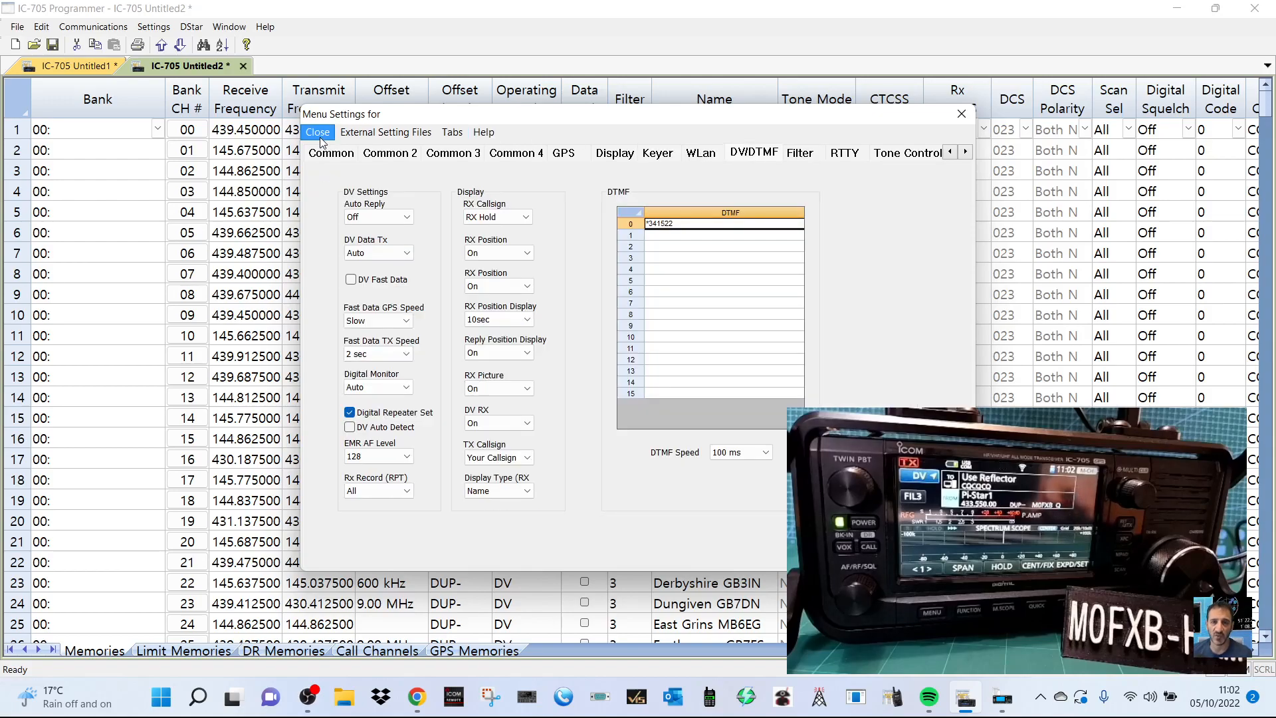
click(962, 116)
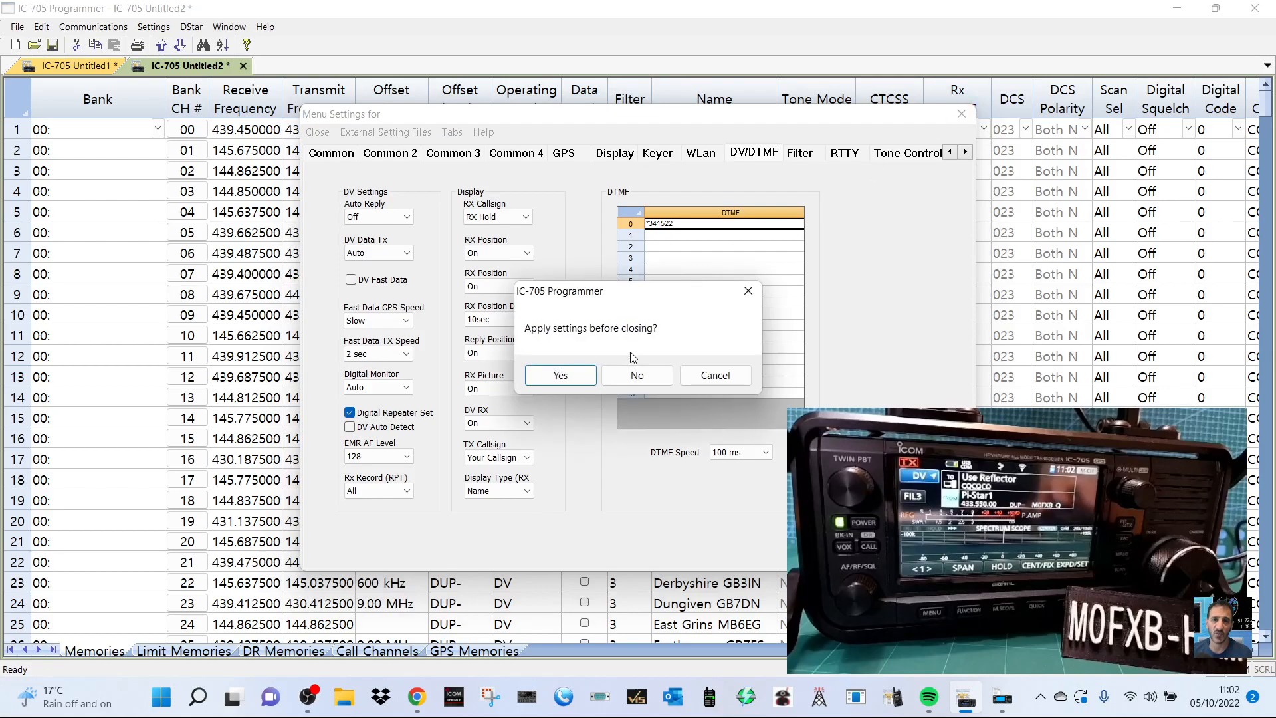
click(575, 376)
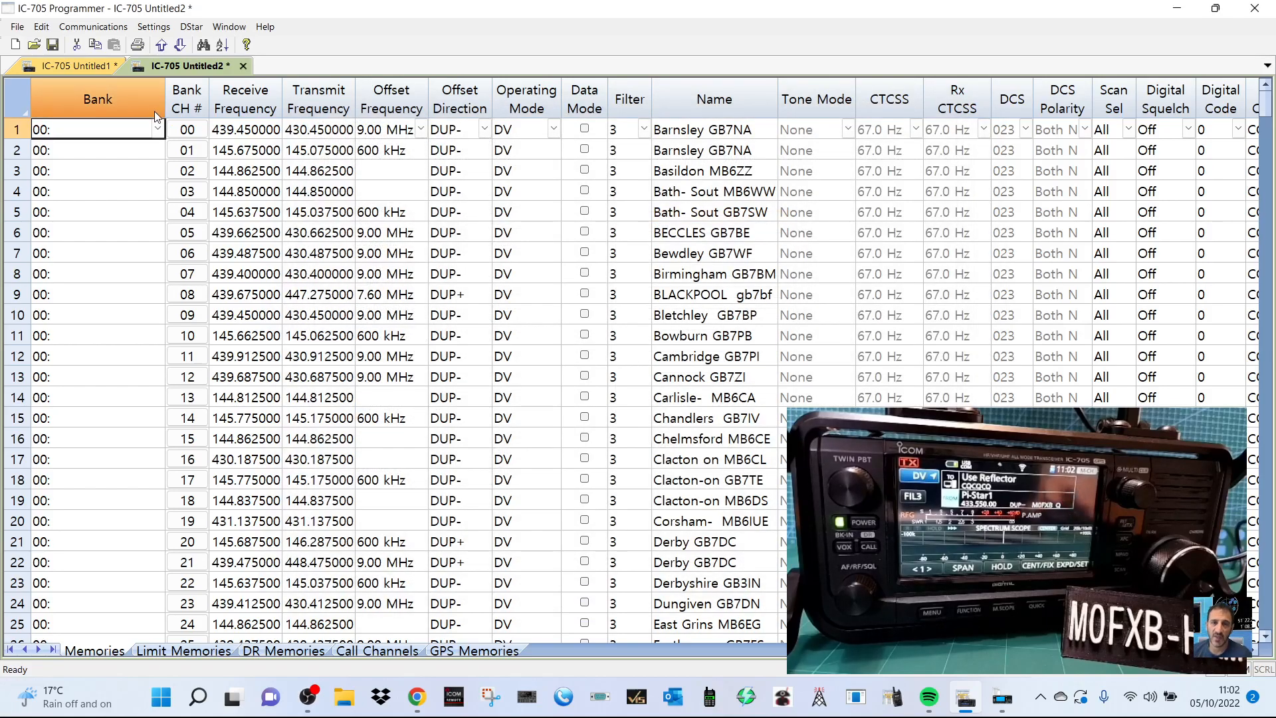
Step: Search RepeaterBook for 6 meter, 2 meter and 70 cm repeaters within 30 miles of Bristol, UK
click(17, 27)
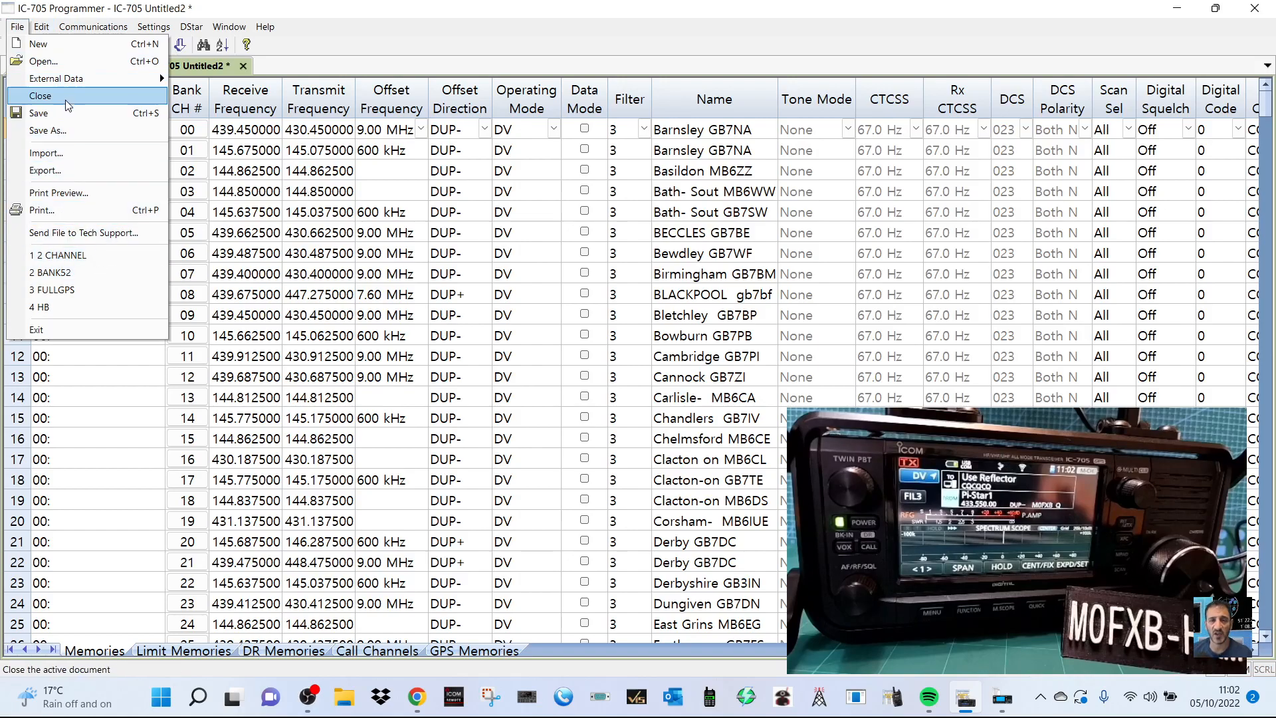
mouse_move(71, 89)
click(219, 95)
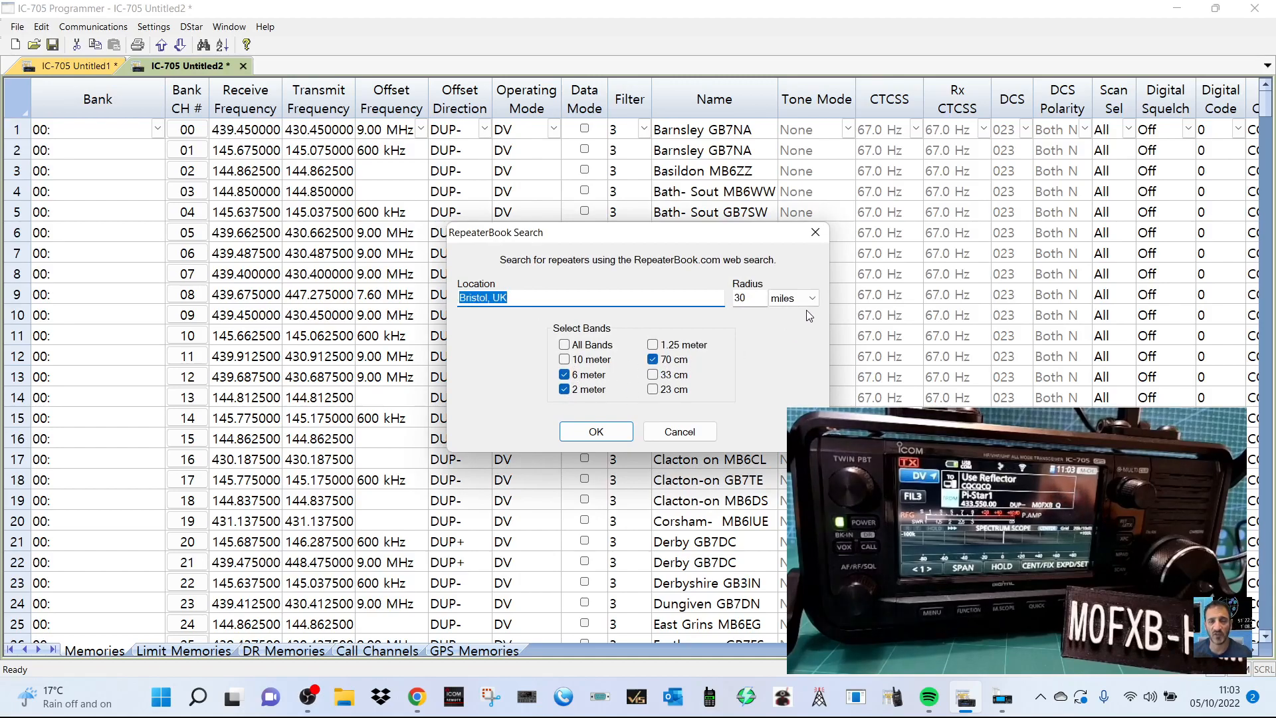
click(598, 431)
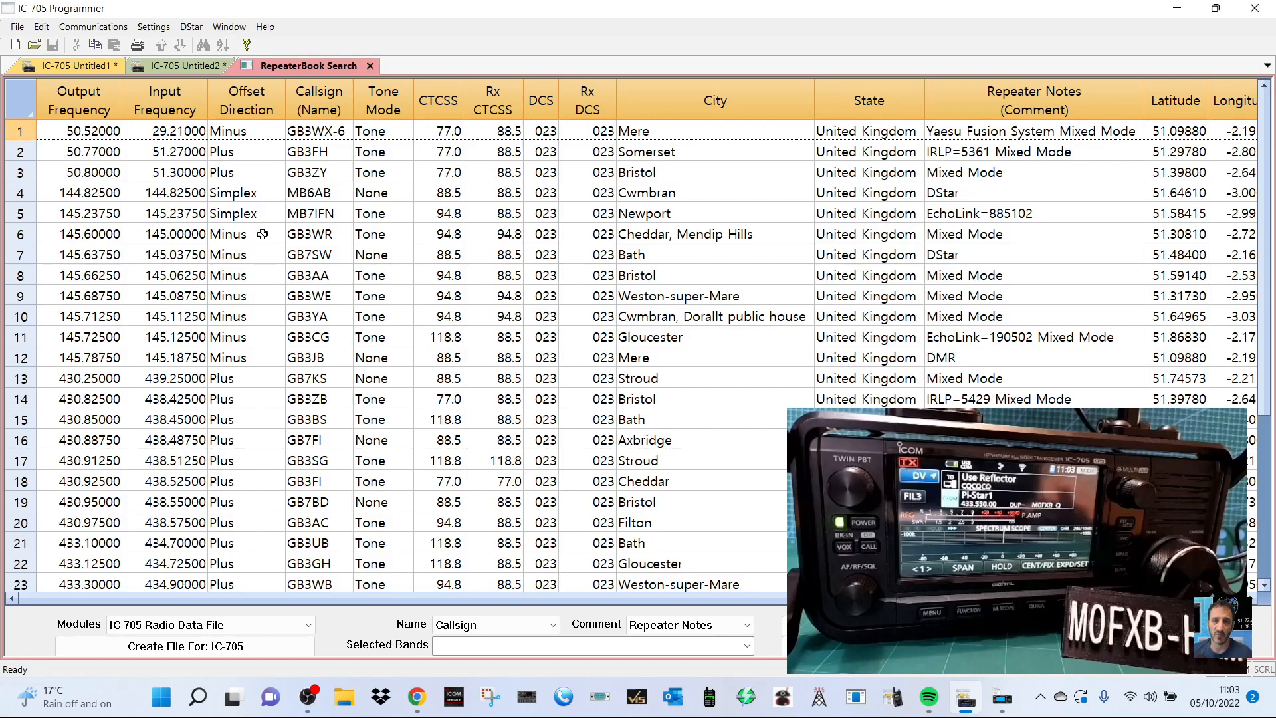
Step: Copy all RepeaterBook search results into the IC-705 Untitled1 memories, starting at empty row 89
key(ctrl+a)
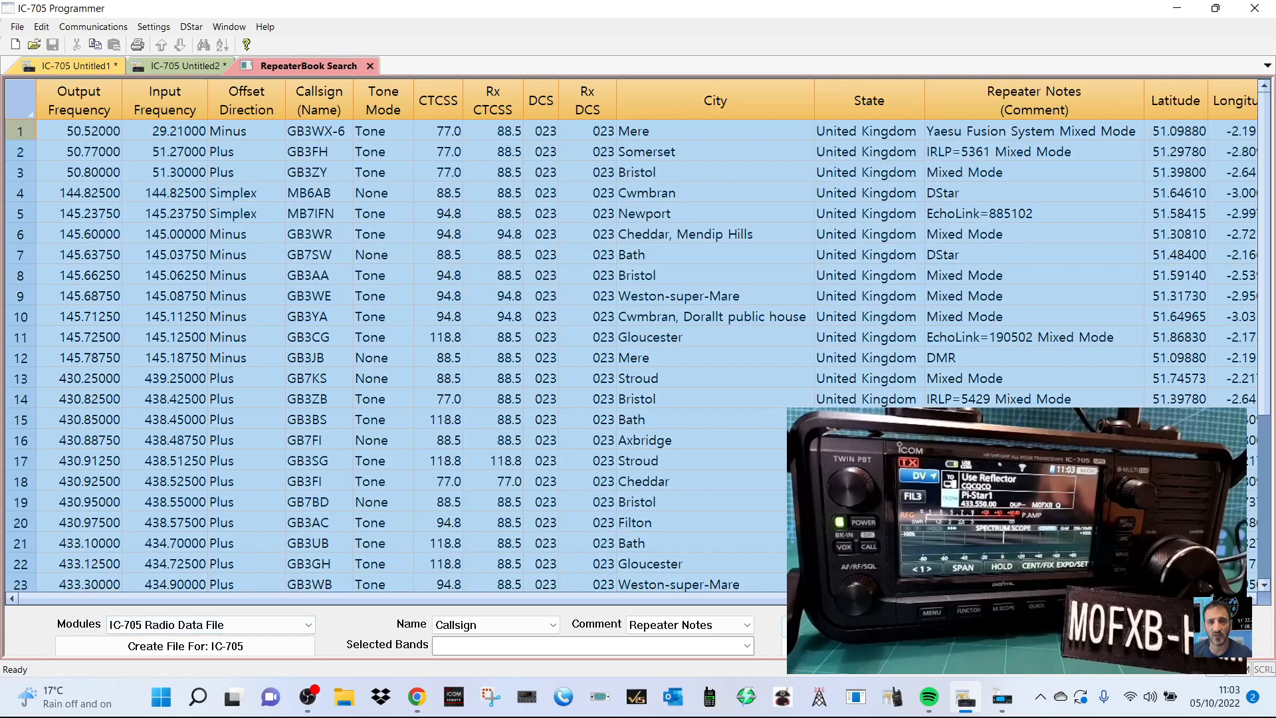
right_click(141, 360)
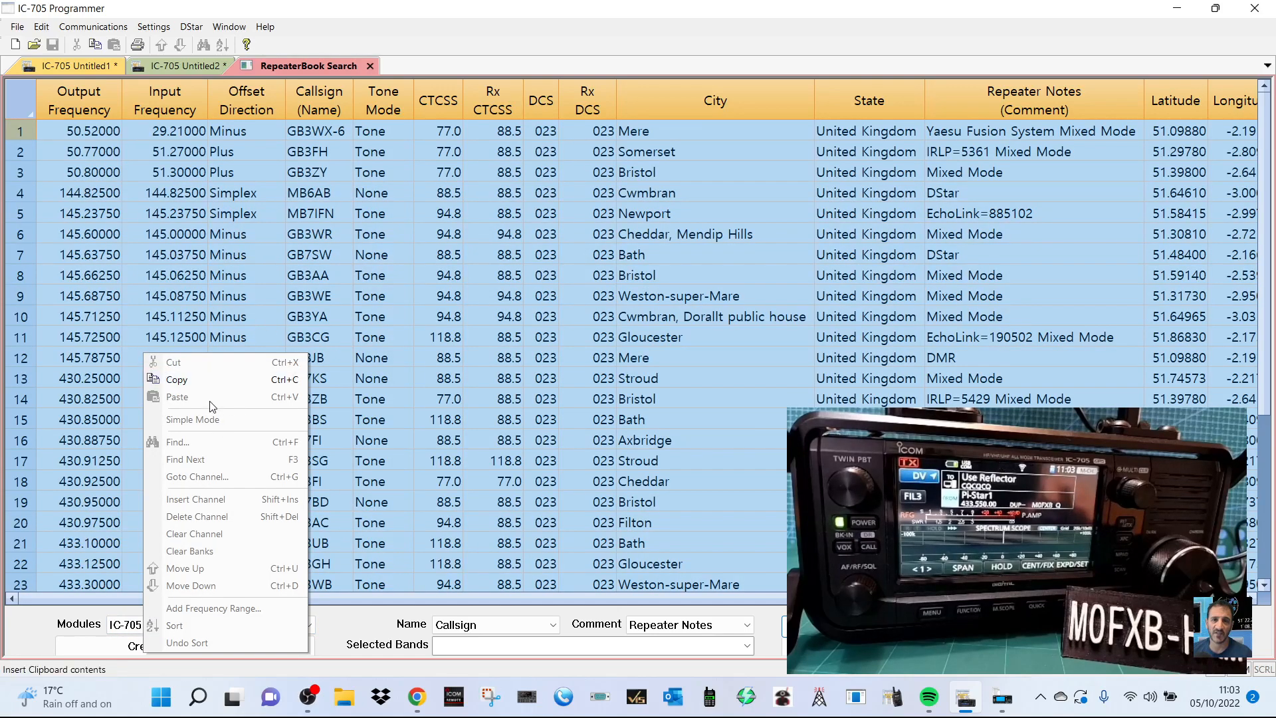
click(205, 384)
click(70, 66)
scroll(350, 460, down, 10)
scroll(464, 530, down, 20)
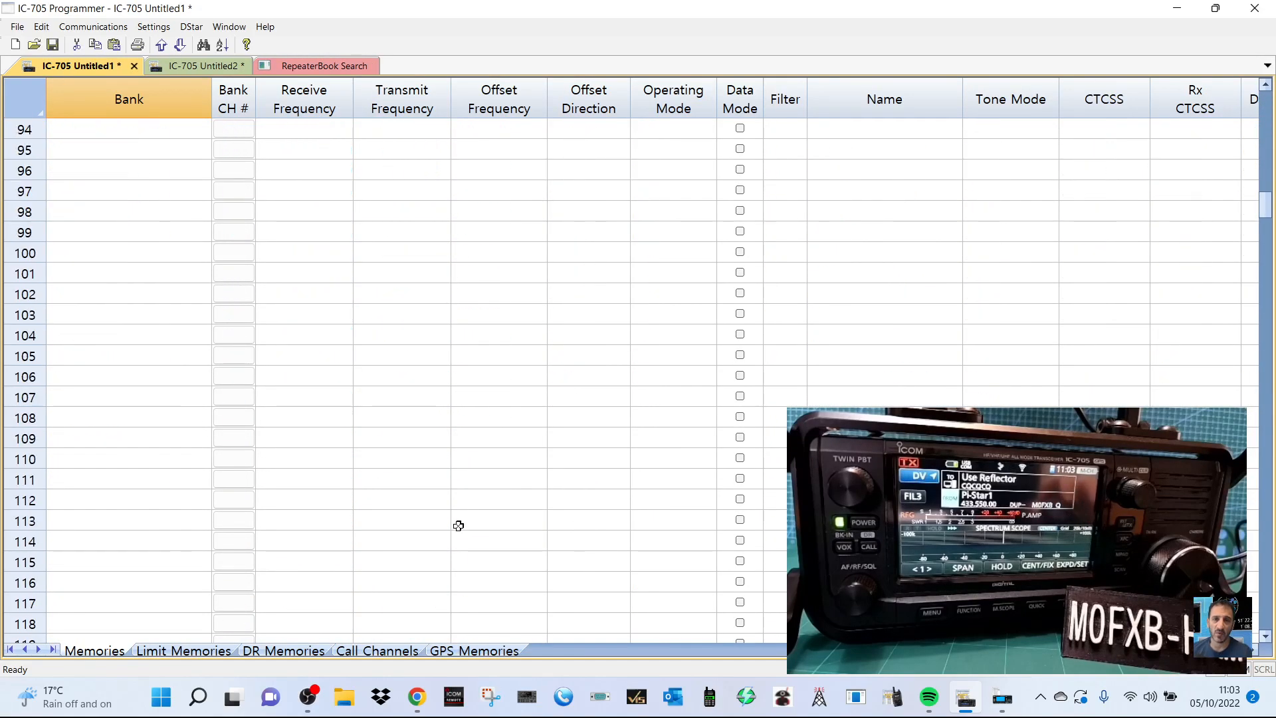
scroll(459, 529, up, 4)
click(25, 279)
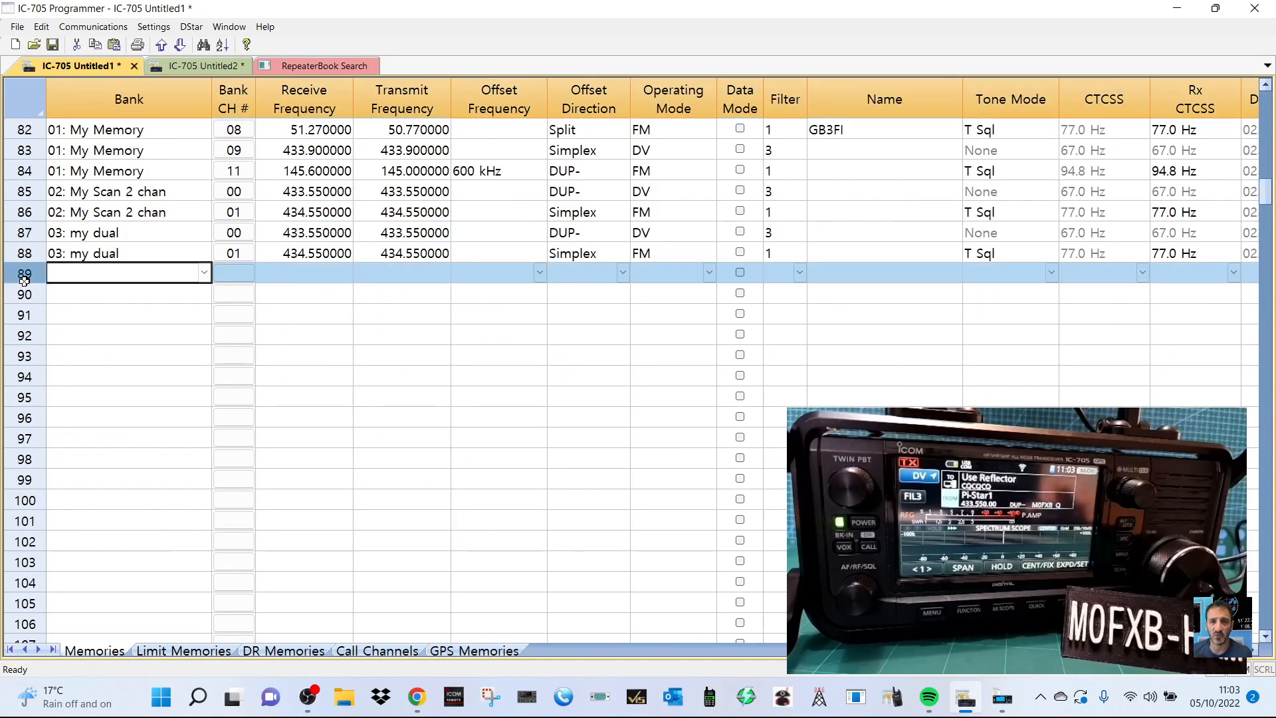
right_click(88, 280)
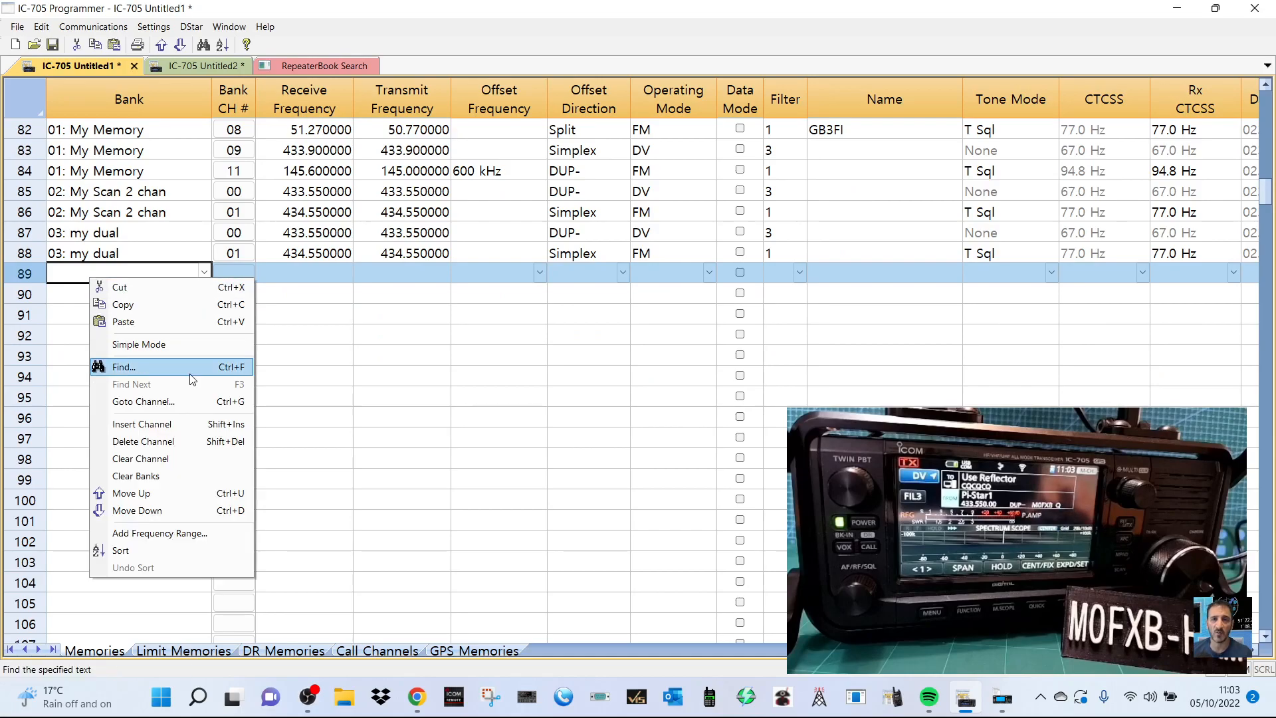
click(136, 322)
Step: Examine the memory list's rows and its frequency, name, tone and callsign columns
scroll(578, 397, down, 5)
scroll(474, 375, up, 20)
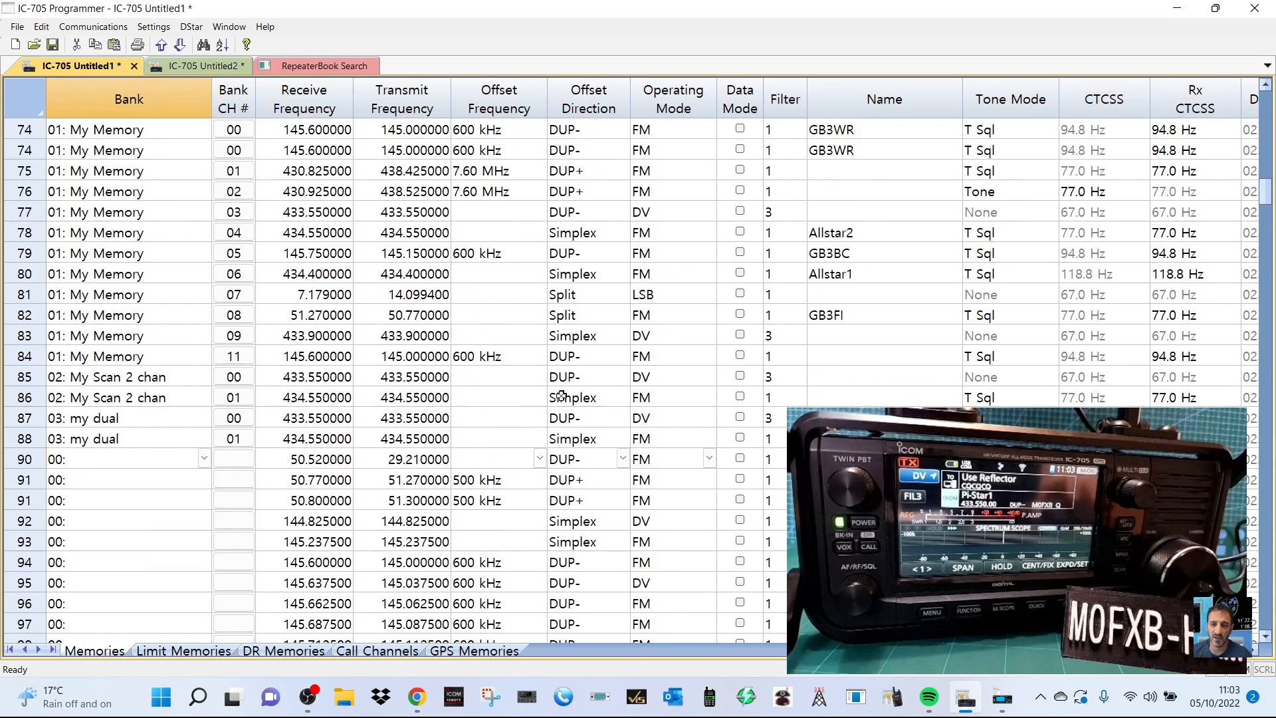
scroll(473, 375, up, 7)
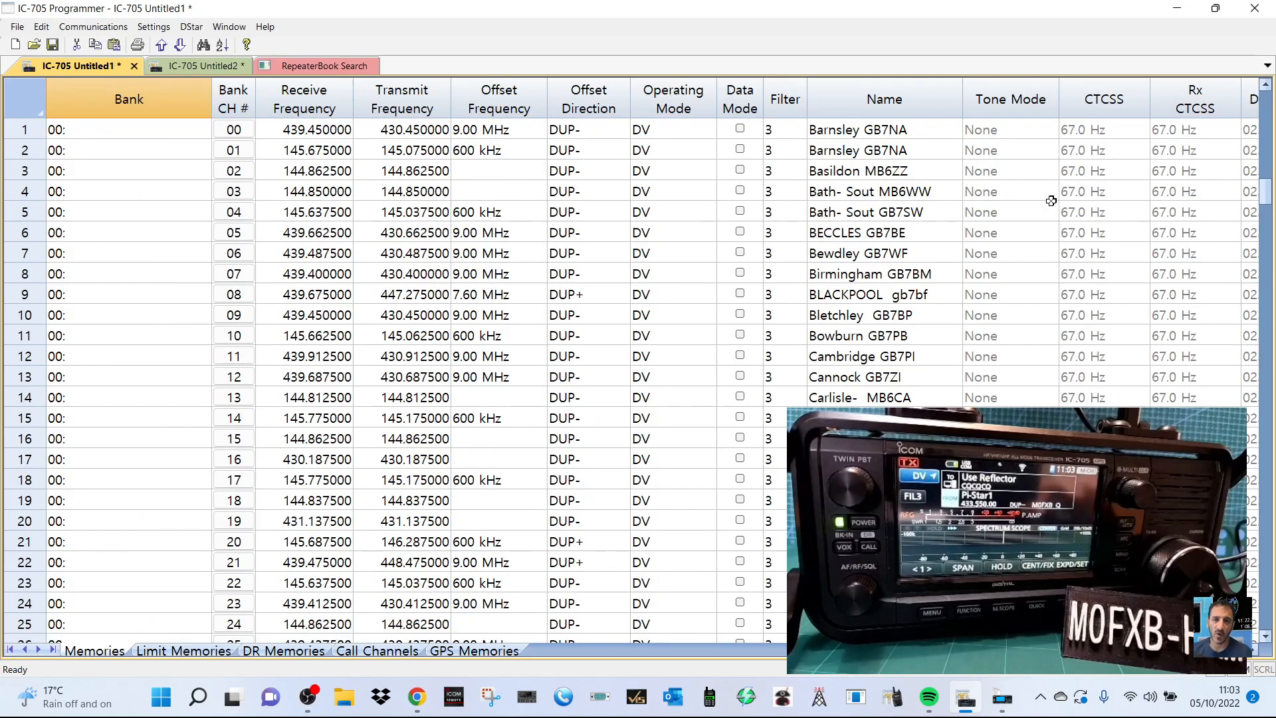
drag(1265, 215, 1266, 106)
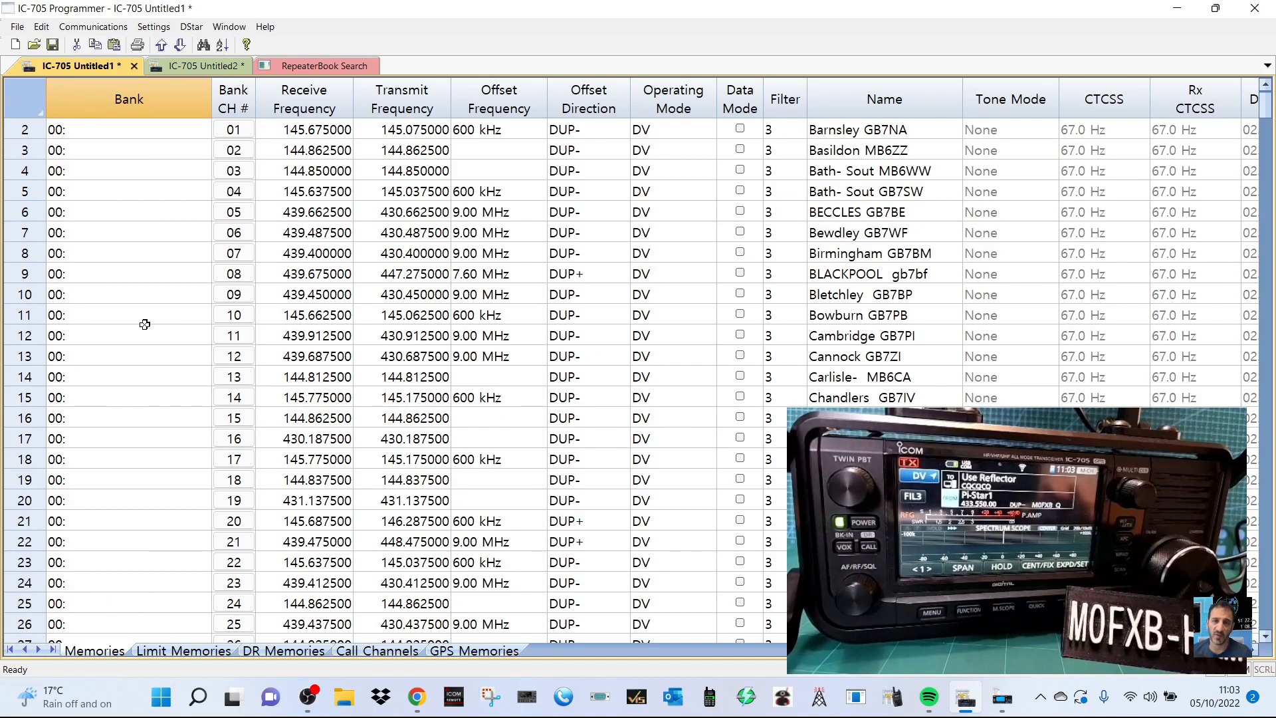
click(328, 131)
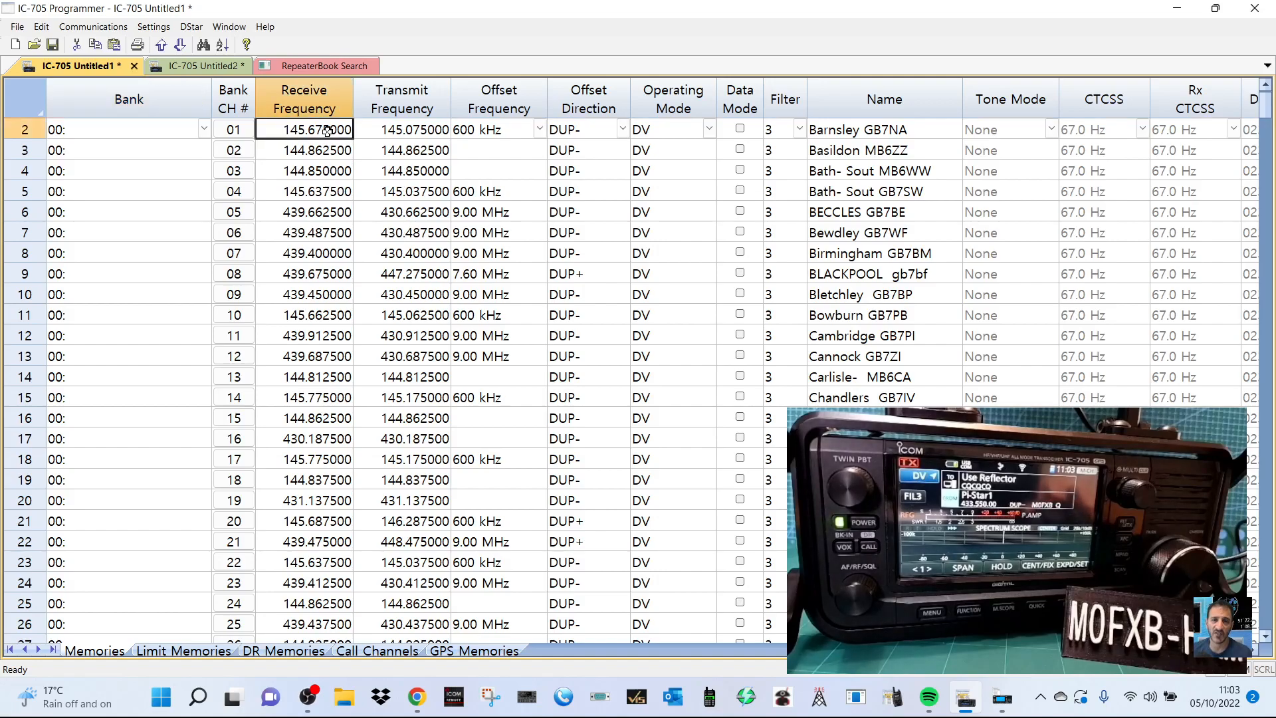
click(853, 130)
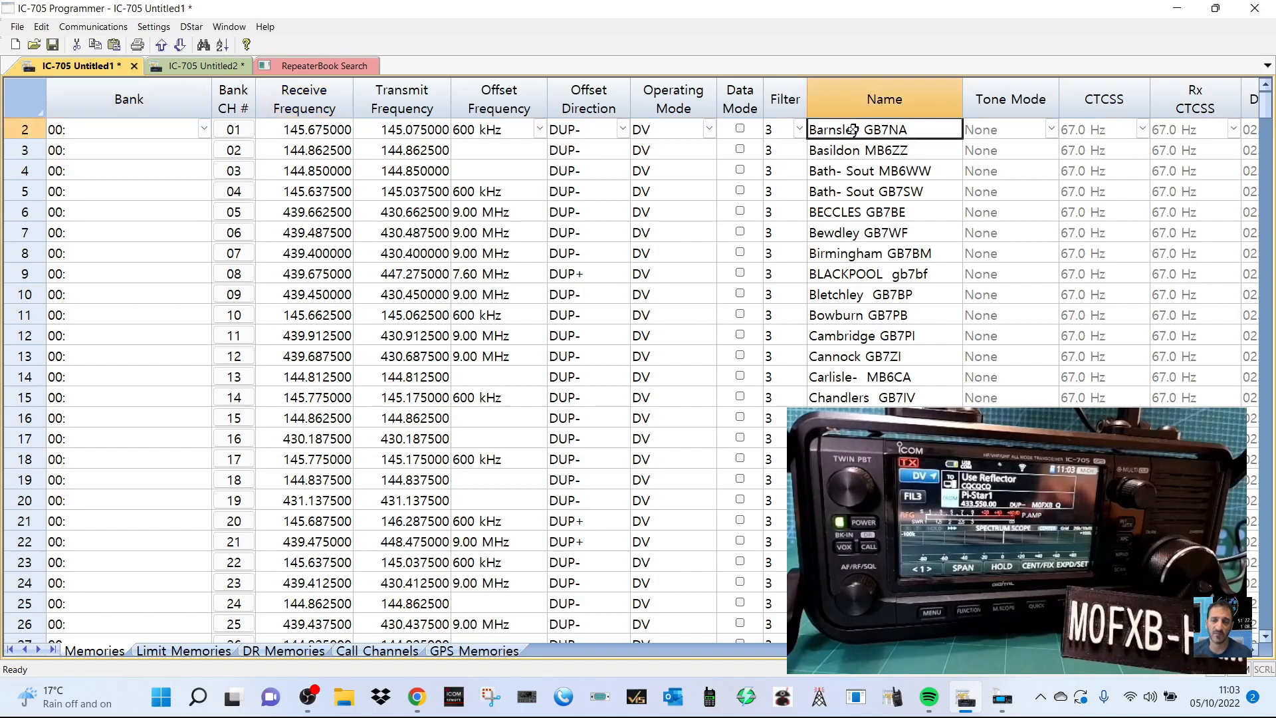
scroll(731, 379, right, 10)
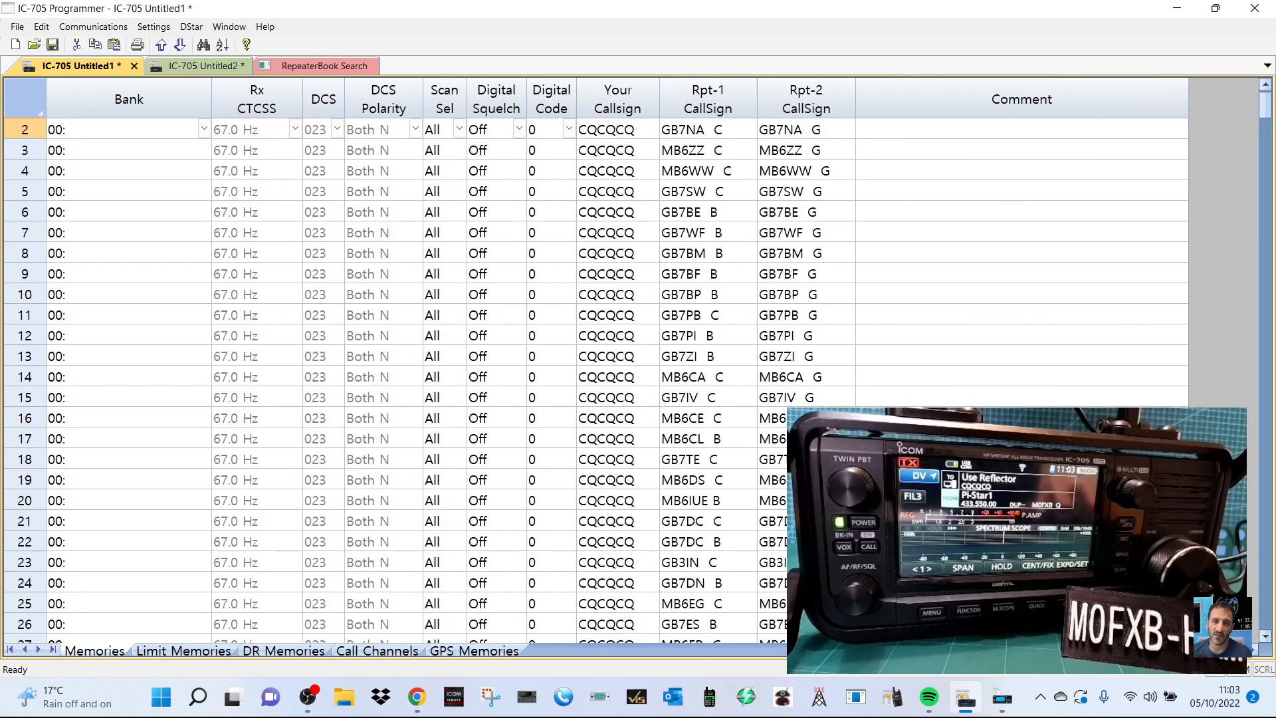
scroll(638, 378, left, 2)
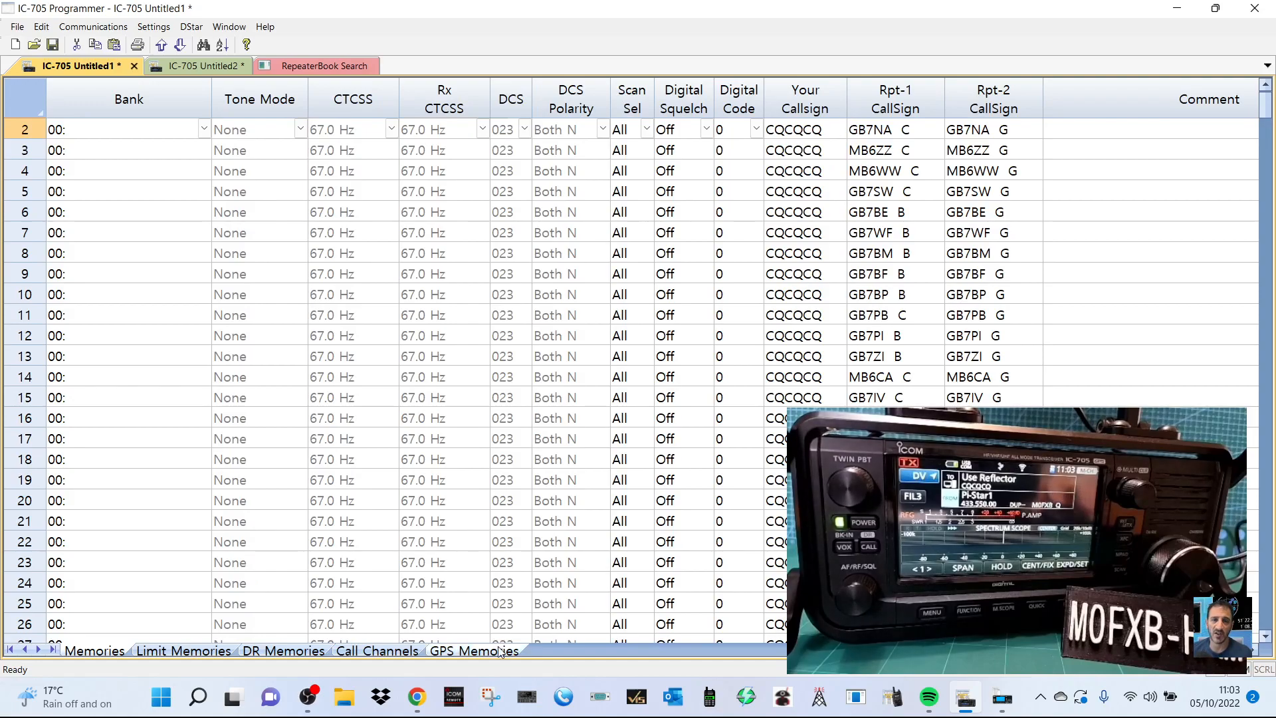
Step: Look through the Limit Memories, DR Memories, Call Channels and GPS Memories, and return to the main Memories list
click(279, 653)
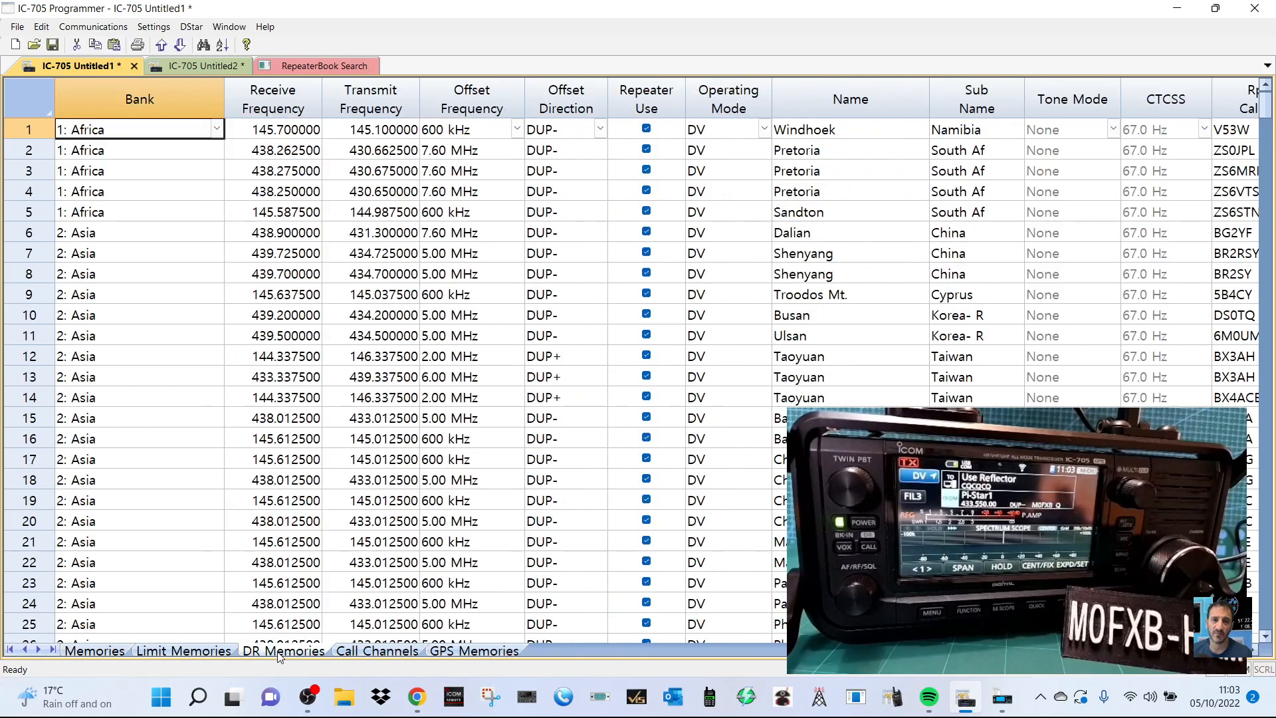
click(91, 654)
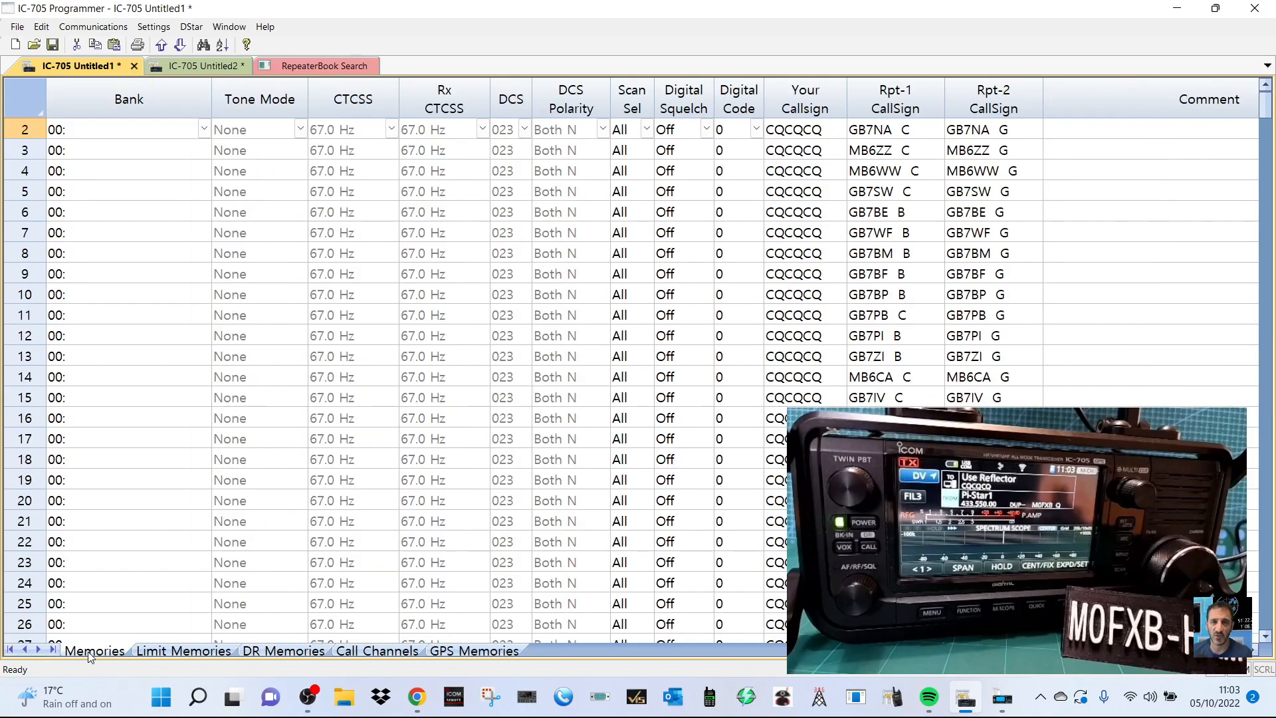
click(186, 654)
click(281, 653)
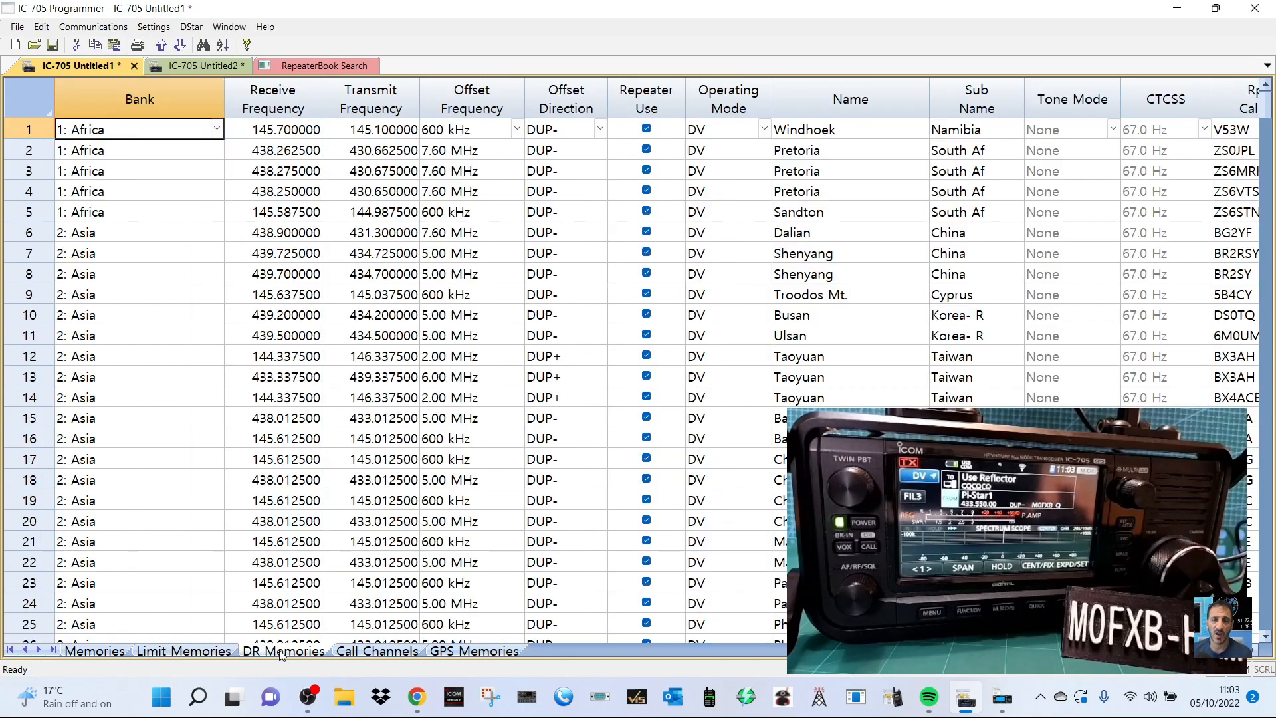
click(379, 653)
click(479, 653)
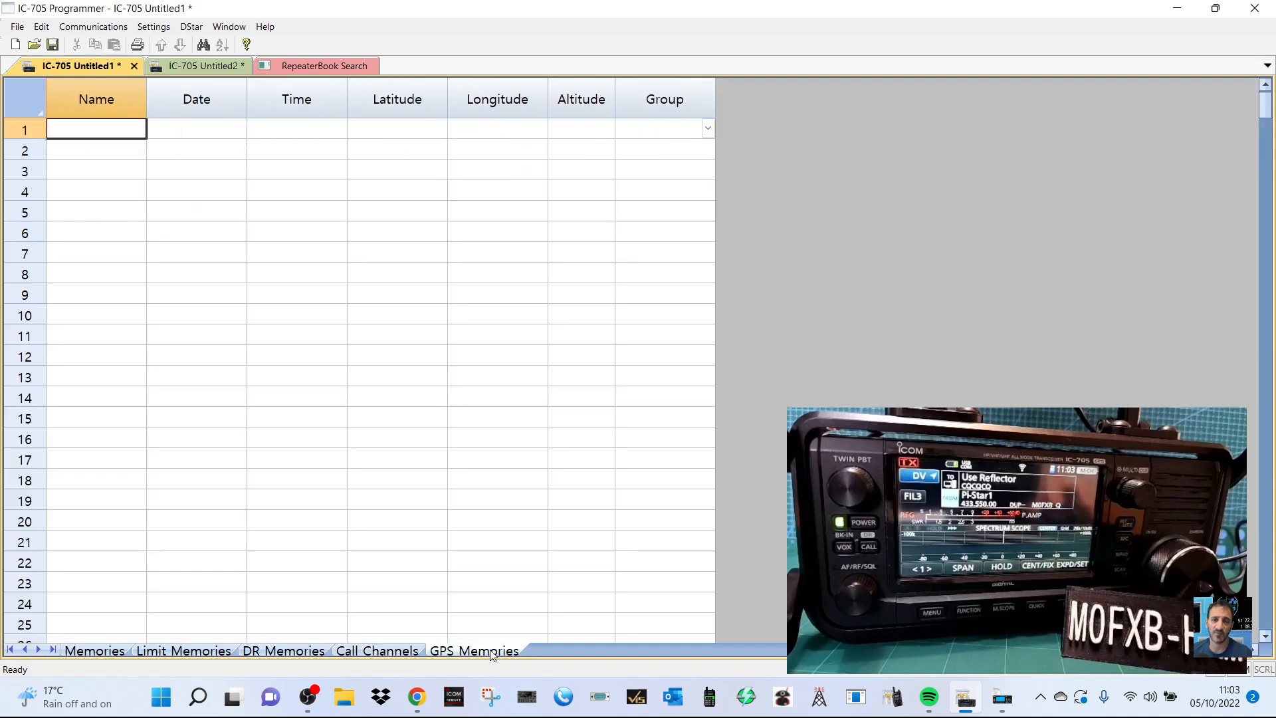
click(378, 653)
click(286, 654)
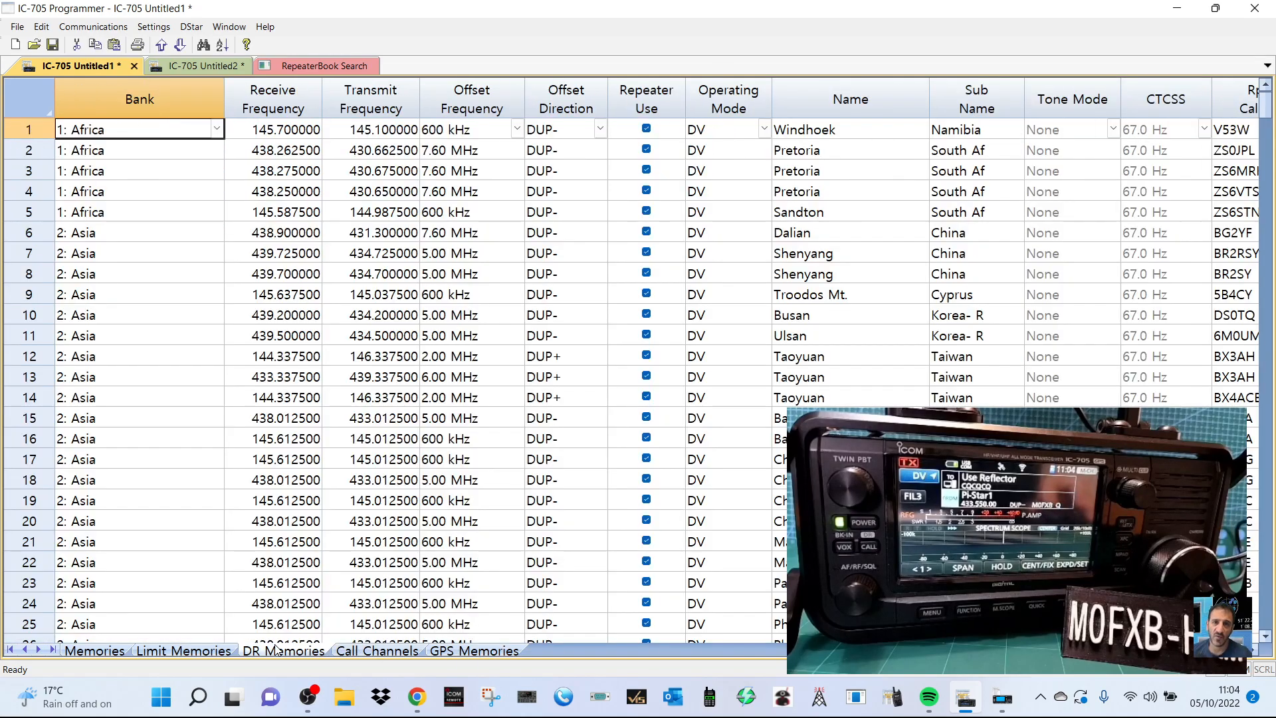
click(183, 653)
click(95, 653)
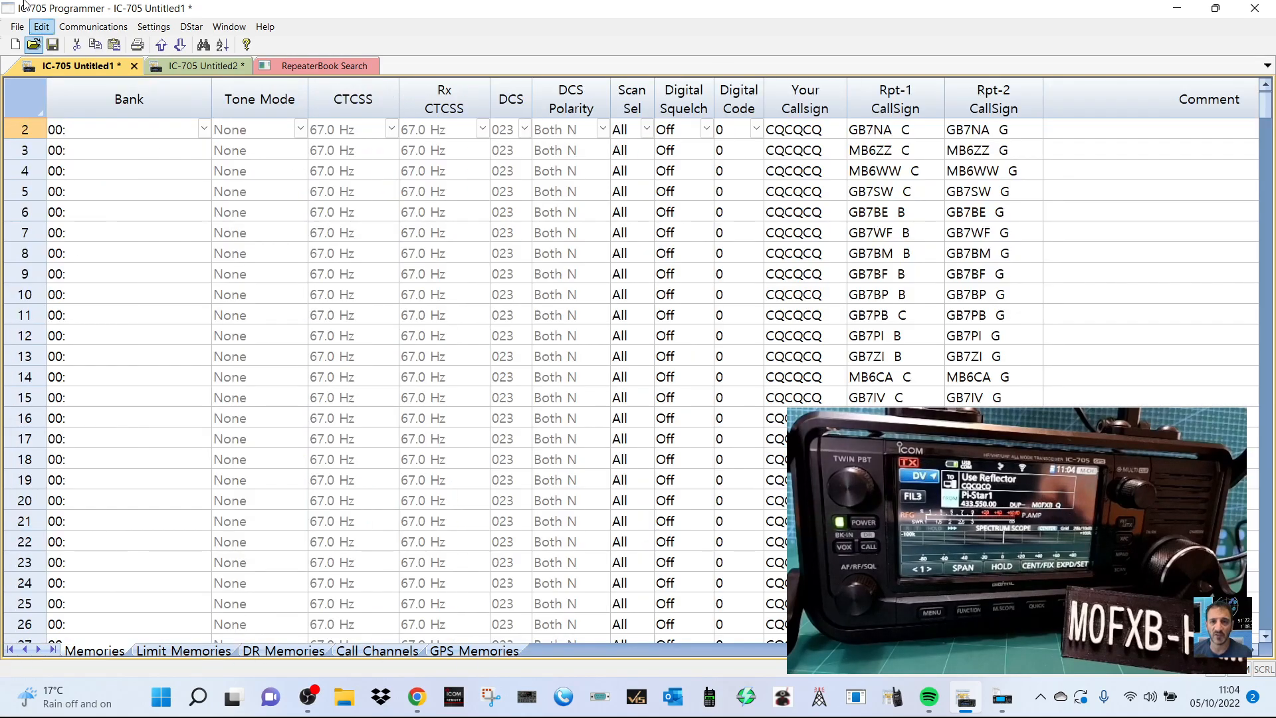
Step: Examine the primary and secondary sort column choices for the Memories list, and close the sort options without sorting
click(16, 26)
mouse_move(35, 29)
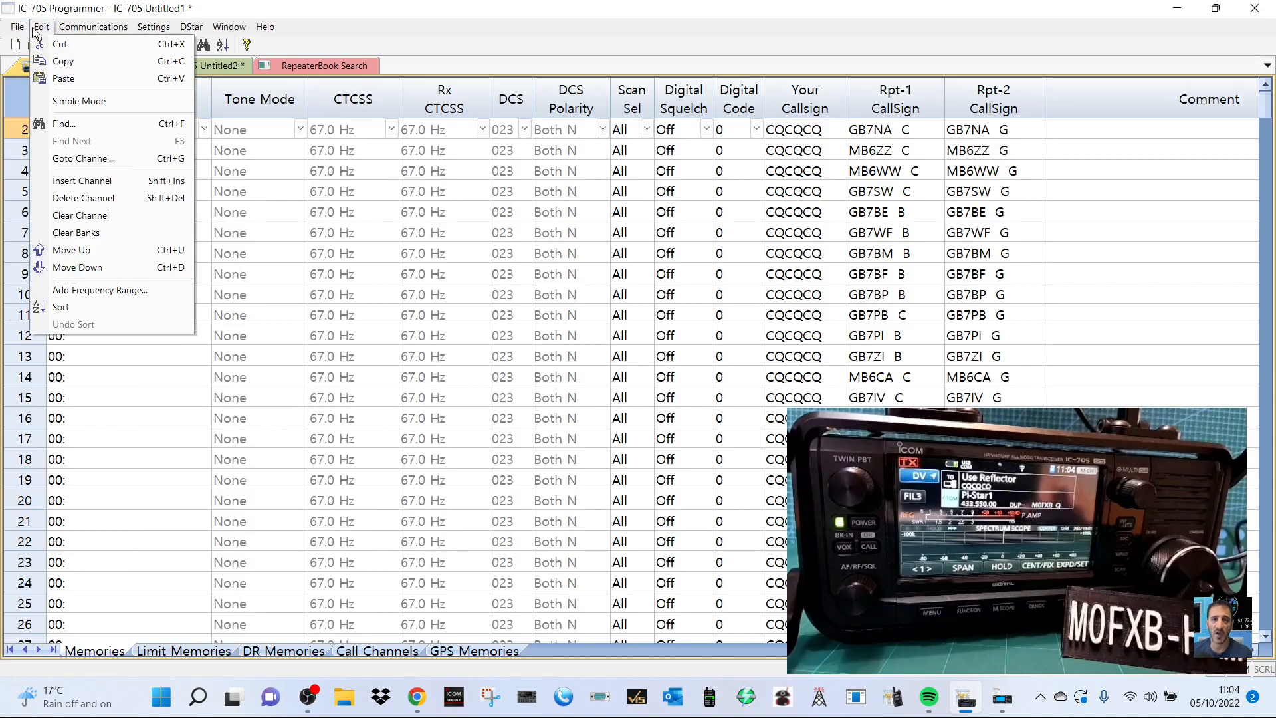
click(69, 308)
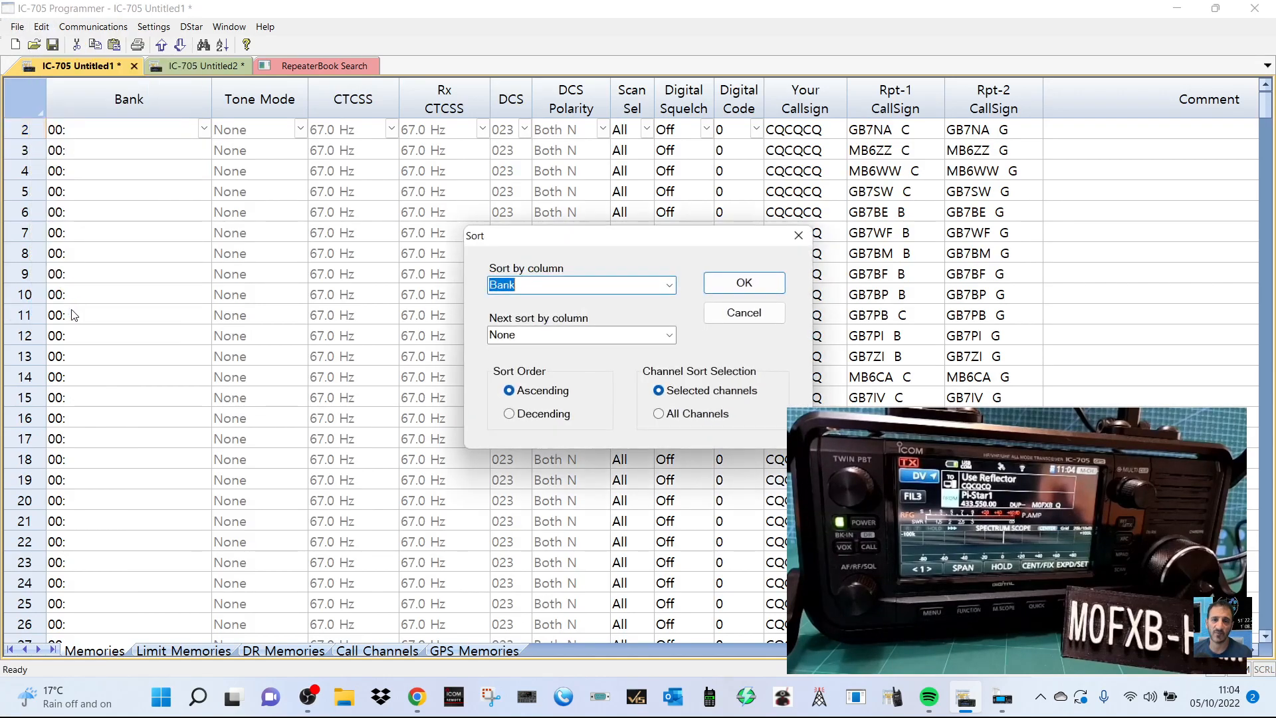
click(671, 286)
click(670, 286)
click(670, 336)
click(670, 335)
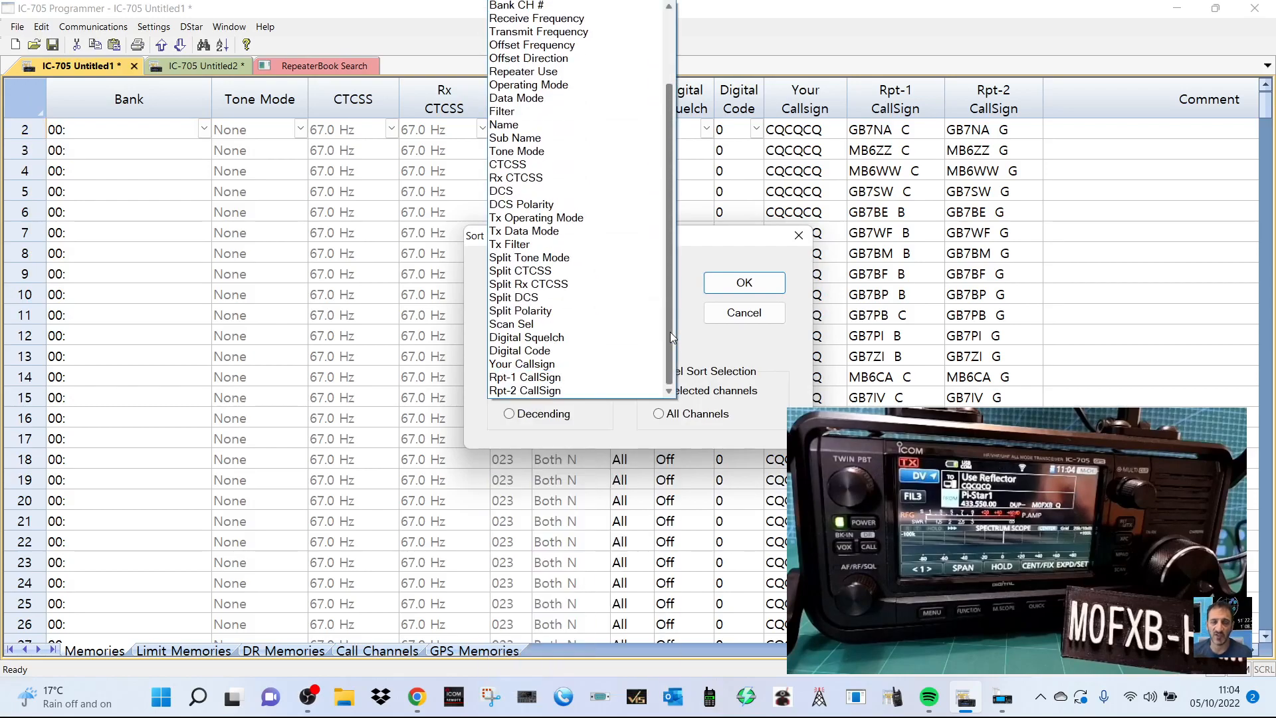
click(748, 288)
click(798, 235)
click(95, 28)
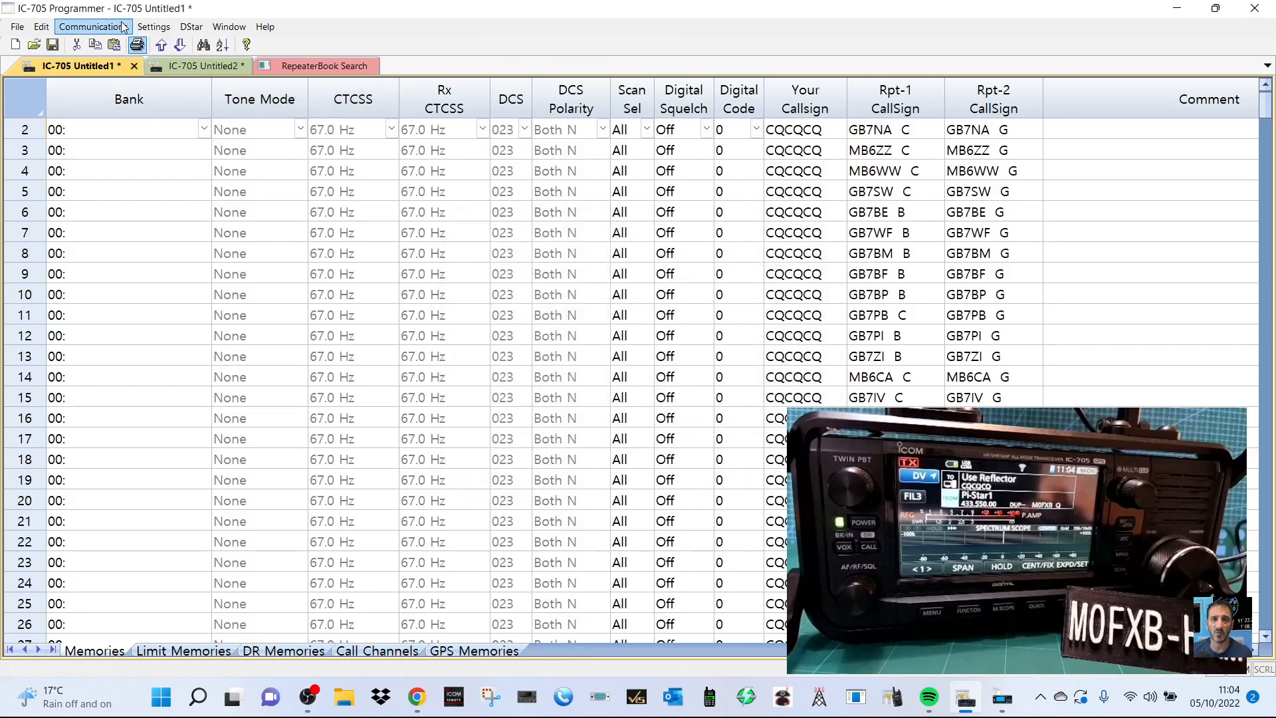
Step: Open the programmer's Preferences and examine which memory columns are marked to hide in the grid display
mouse_move(140, 35)
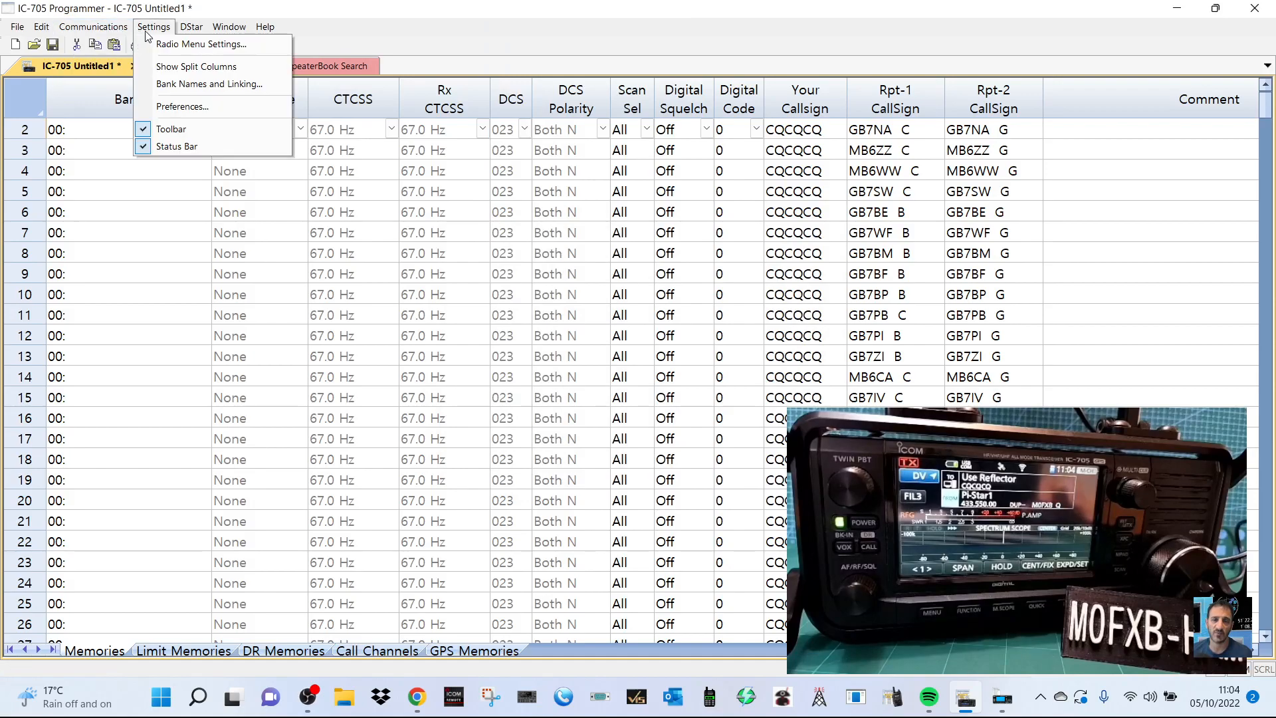
click(186, 108)
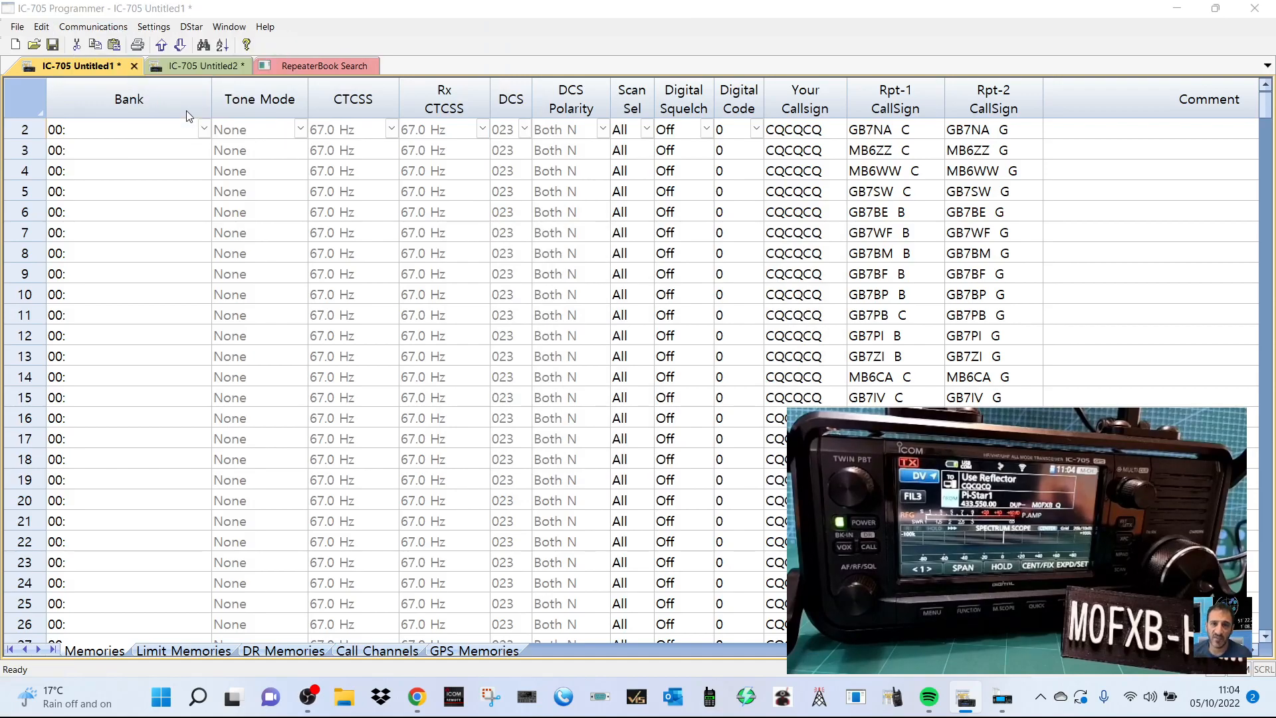
drag(700, 142, 440, 118)
scroll(489, 365, down, 4)
scroll(458, 376, up, 4)
scroll(458, 376, down, 4)
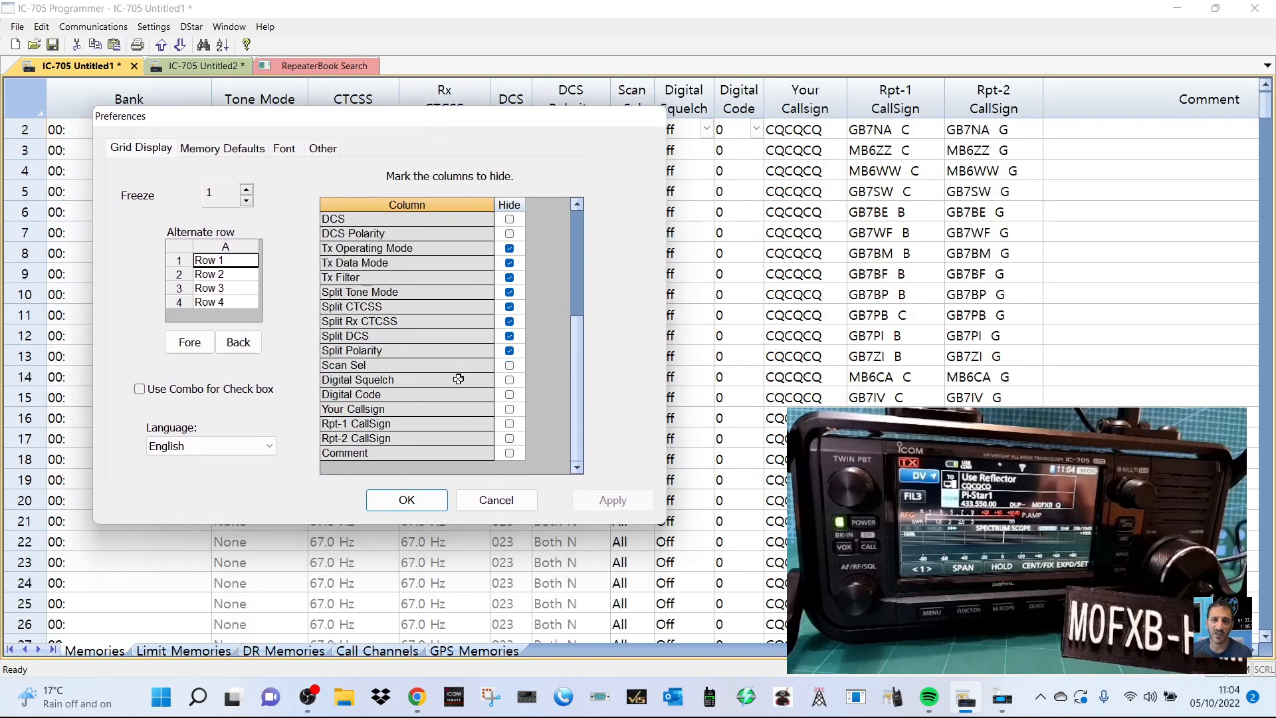
Step: Review the Memory Defaults, Font and Other preferences, and close the Preferences dialog without changing anything
click(200, 150)
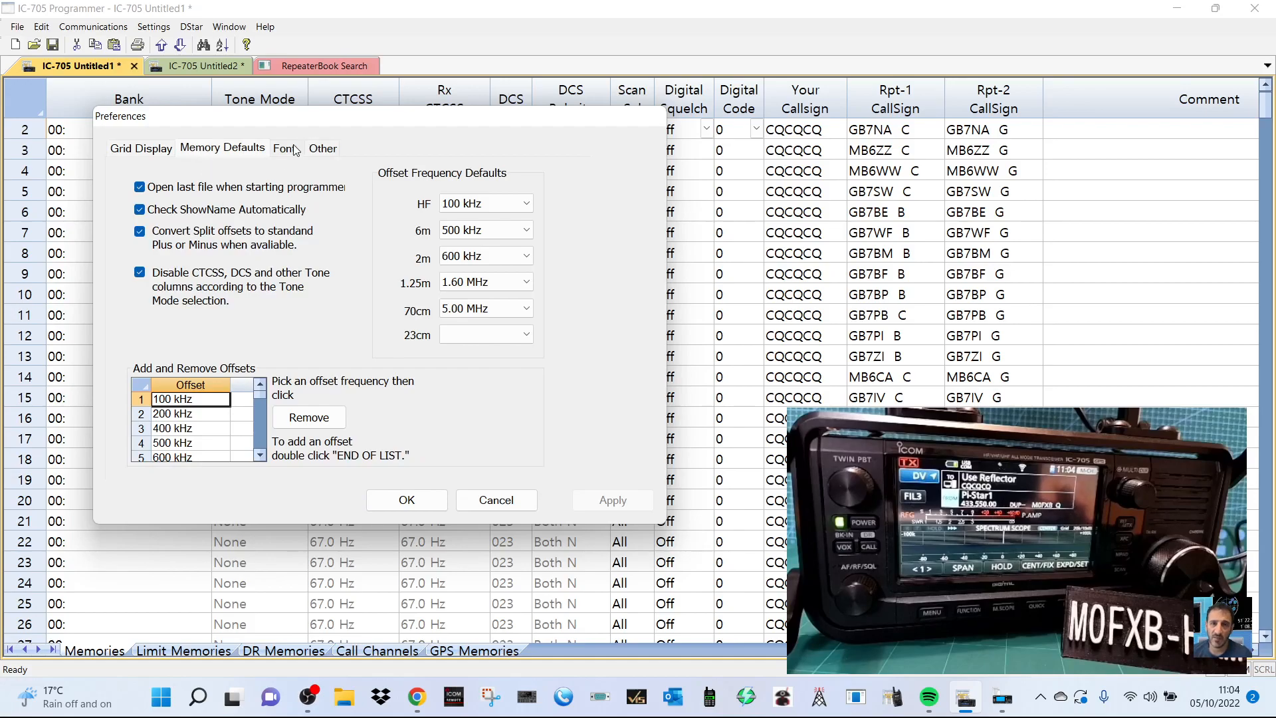
click(290, 151)
click(218, 147)
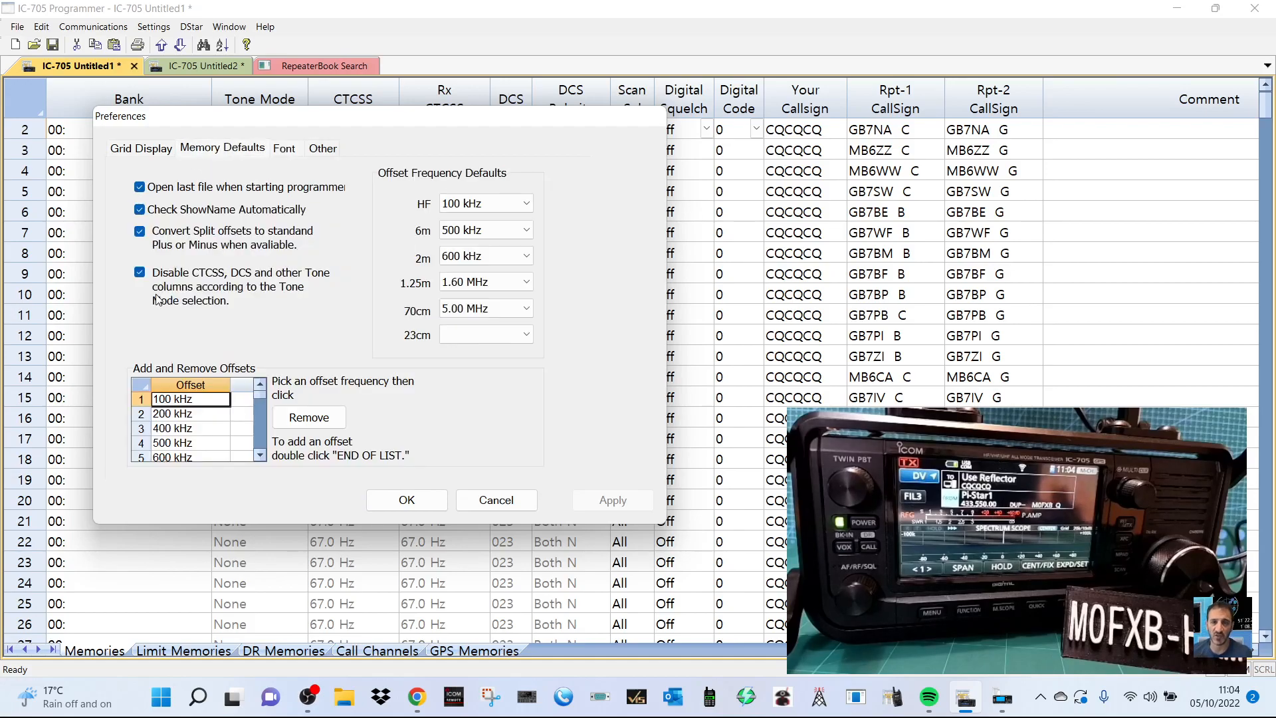
click(149, 155)
click(284, 148)
click(321, 150)
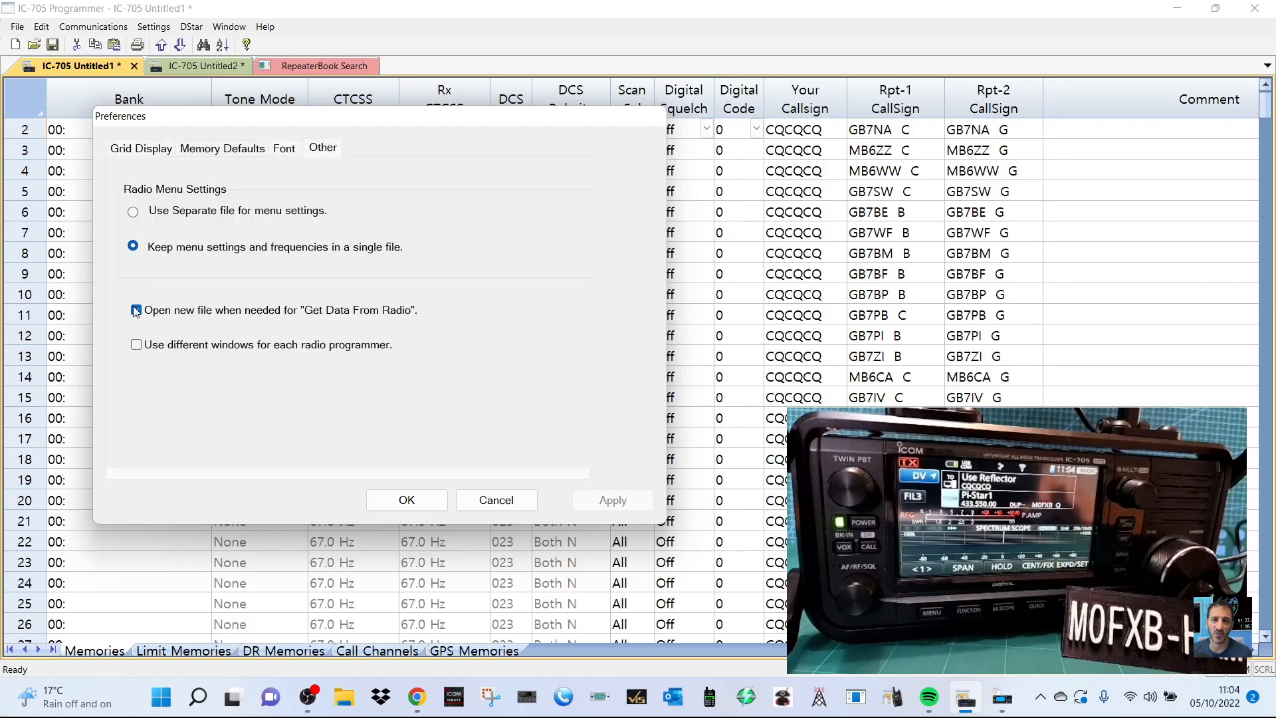
click(407, 500)
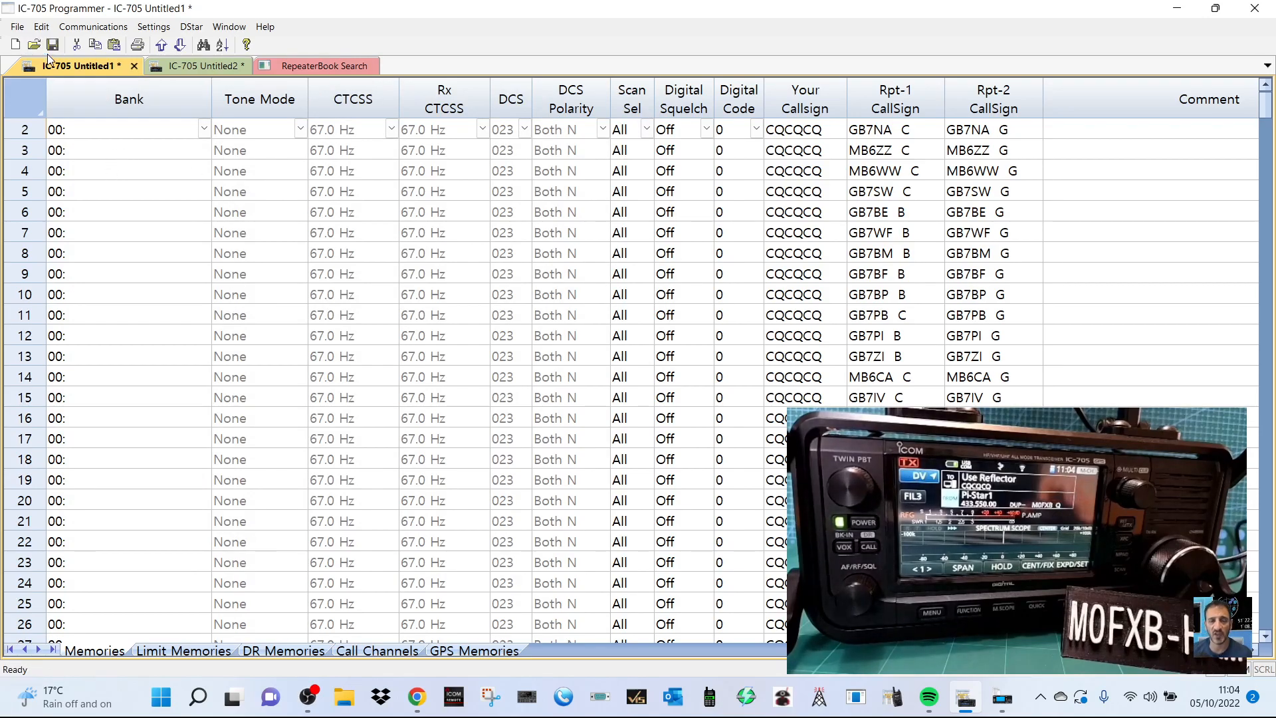
Step: Look at the radio file import dialog and the file commands, and close them without importing anything
click(18, 26)
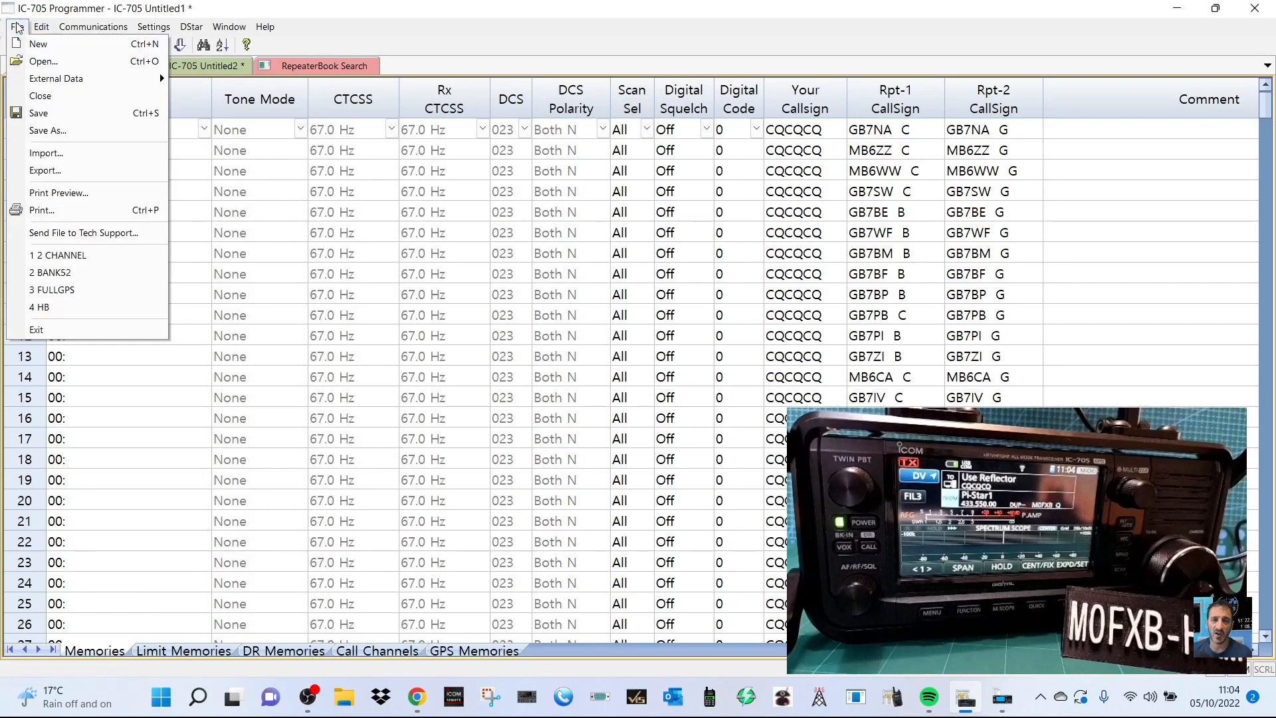
click(41, 152)
click(869, 181)
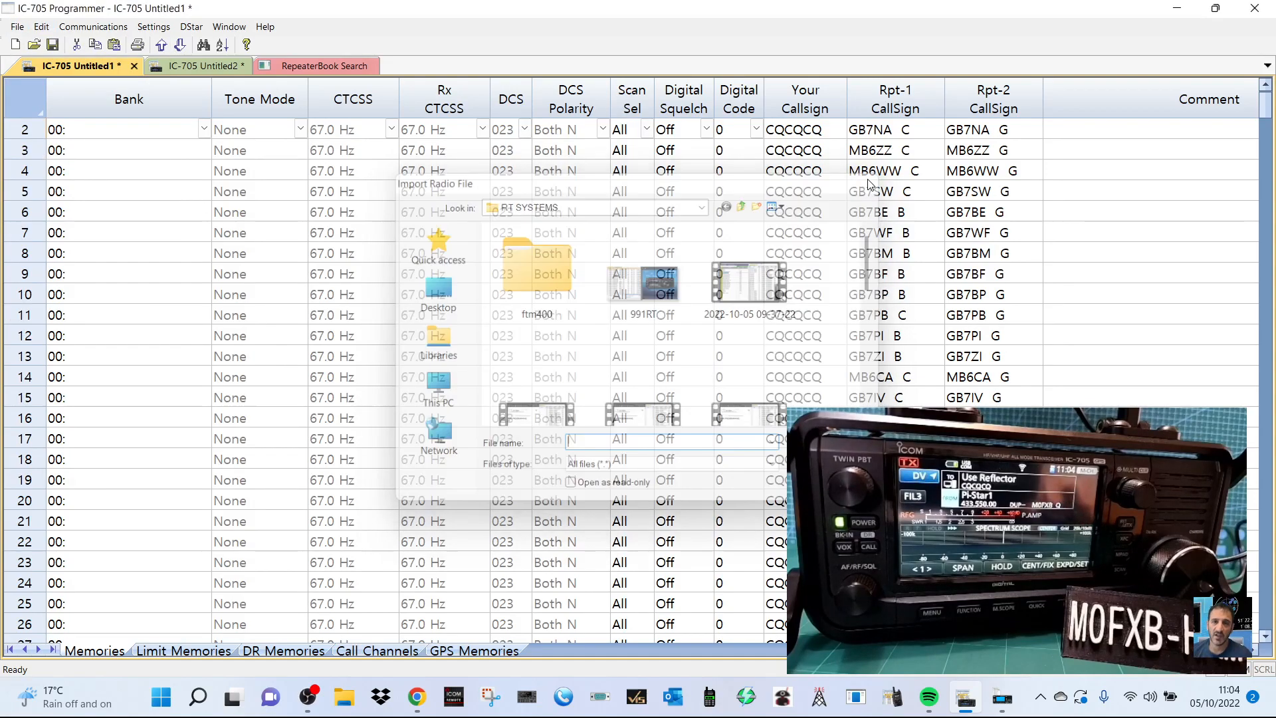
click(17, 26)
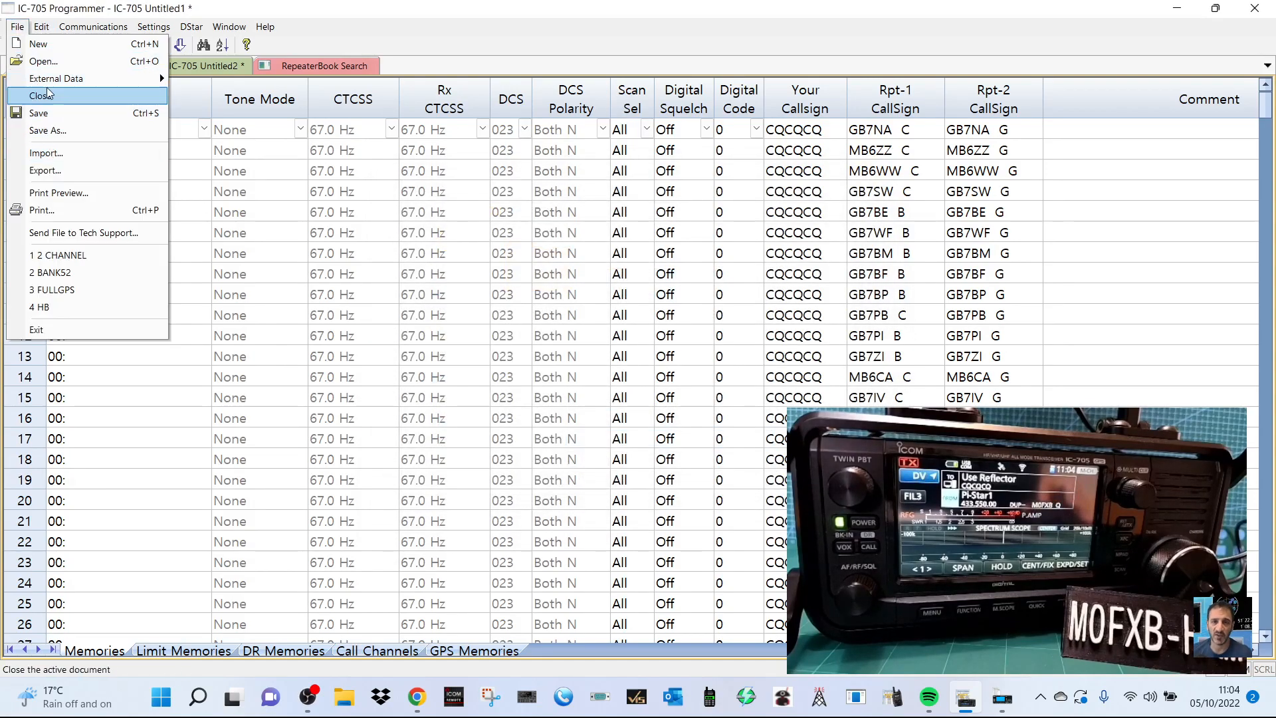
click(635, 28)
Step: Open the Advanced DSTAR Calculator, examine its source, repeater routing and reflector lists, and close it
click(191, 30)
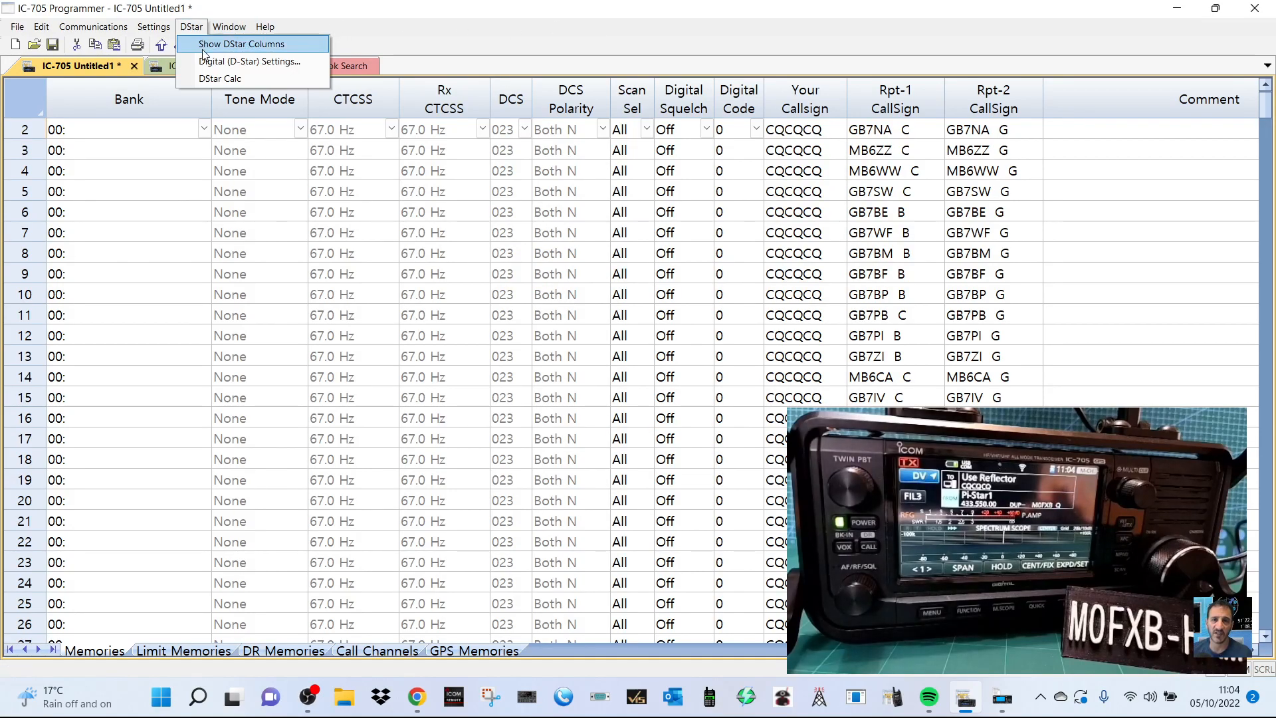
click(219, 78)
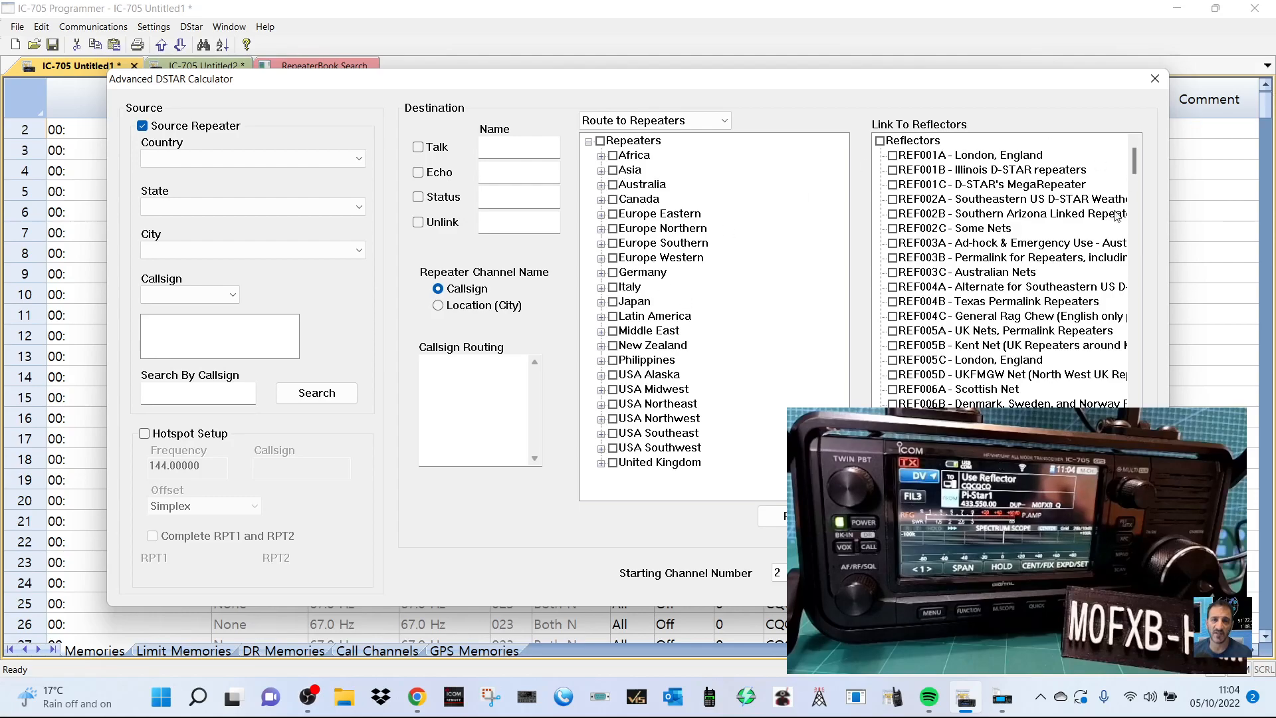
scroll(1083, 194, down, 3)
scroll(1083, 194, up, 3)
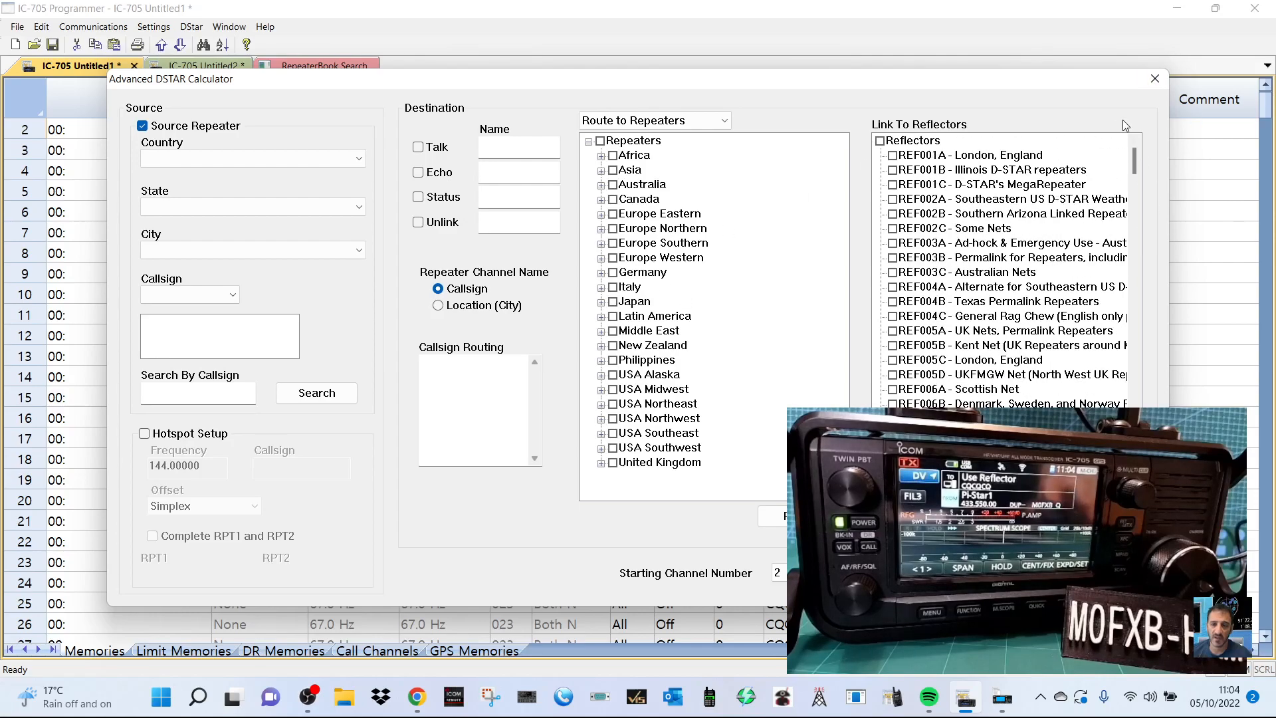
click(1154, 71)
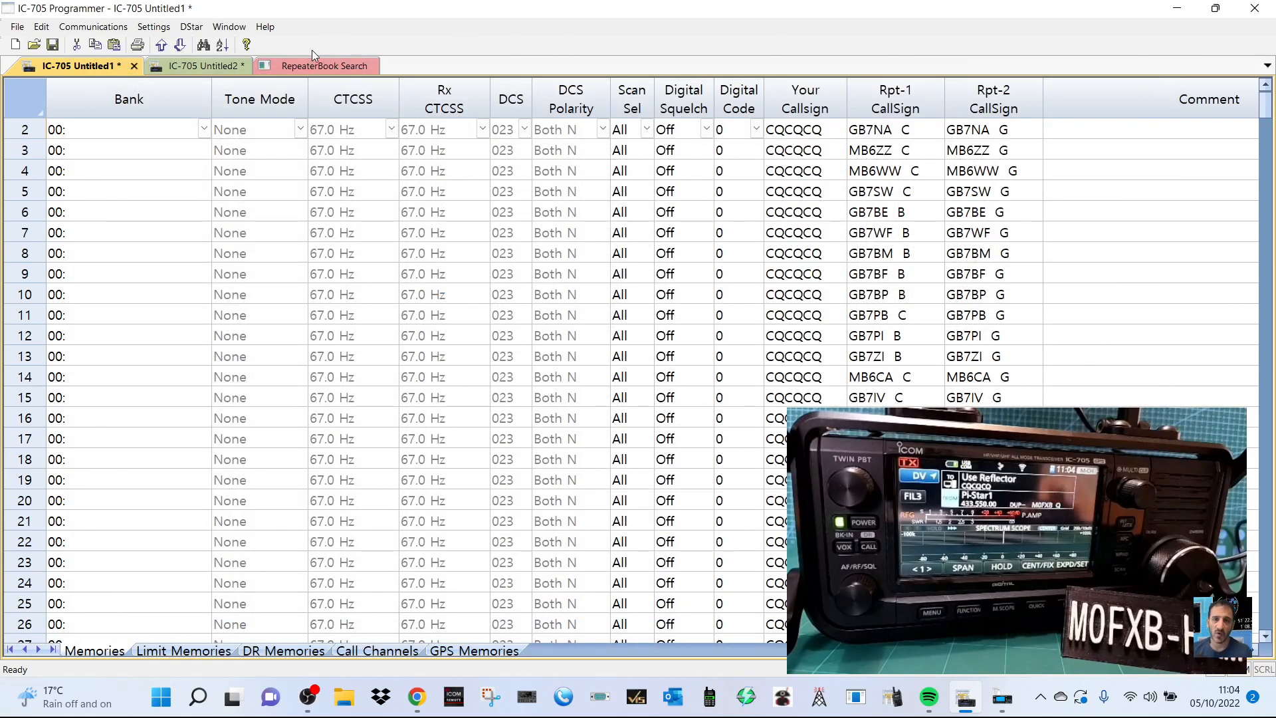
Step: Review the D-Star Settings for own callsigns, Tx messages and Your Callsign entries, and close the dialog
click(193, 27)
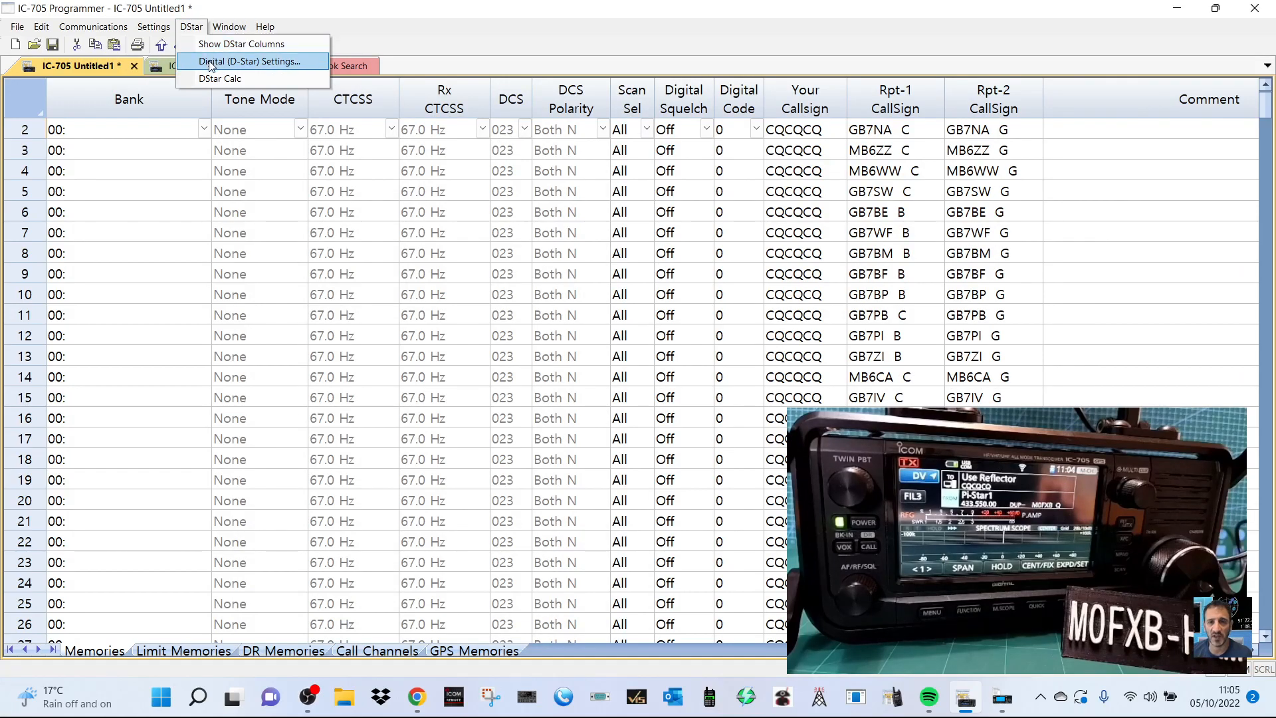
click(210, 67)
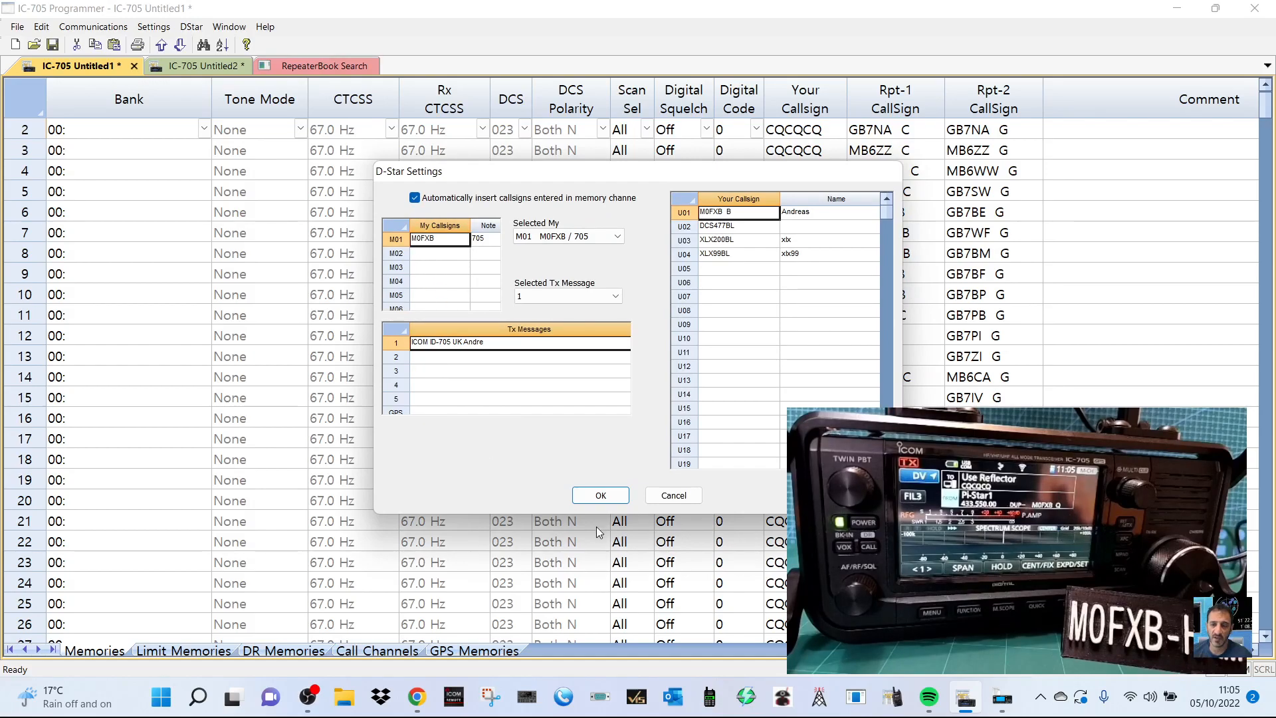
click(600, 498)
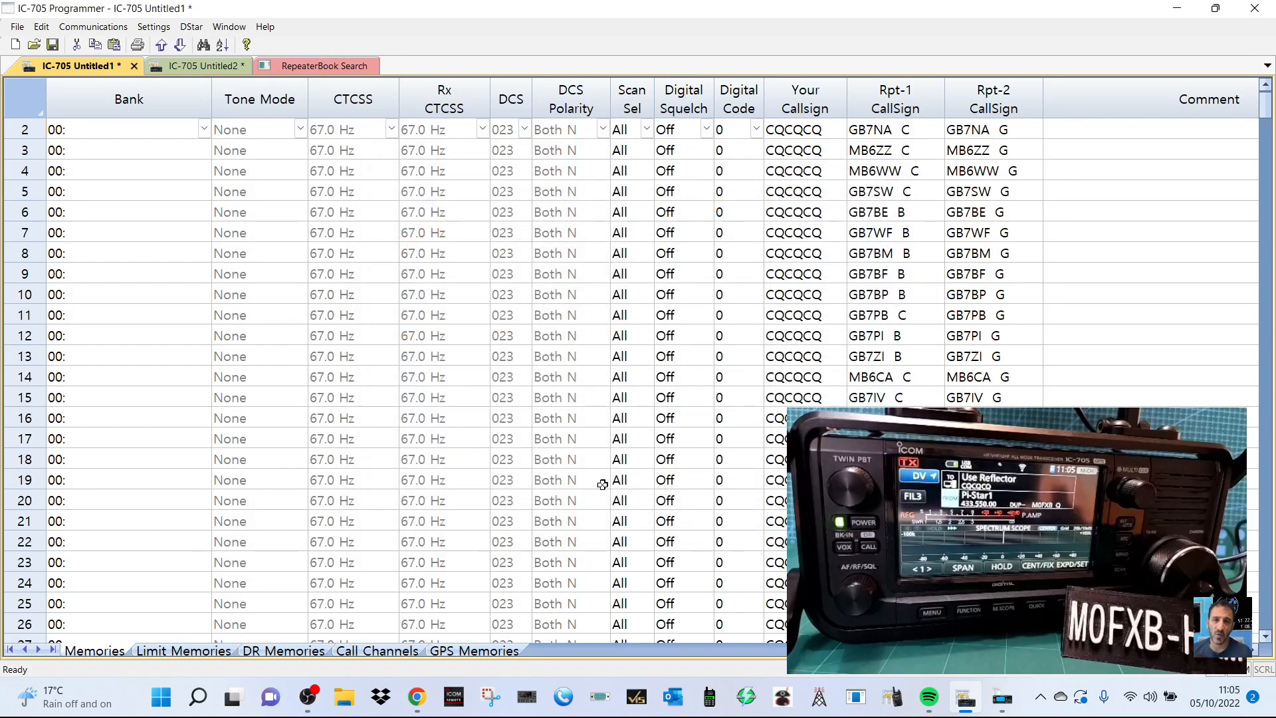
Step: Show only the DStar columns in the Memories list, and look at the window tab group options
click(192, 26)
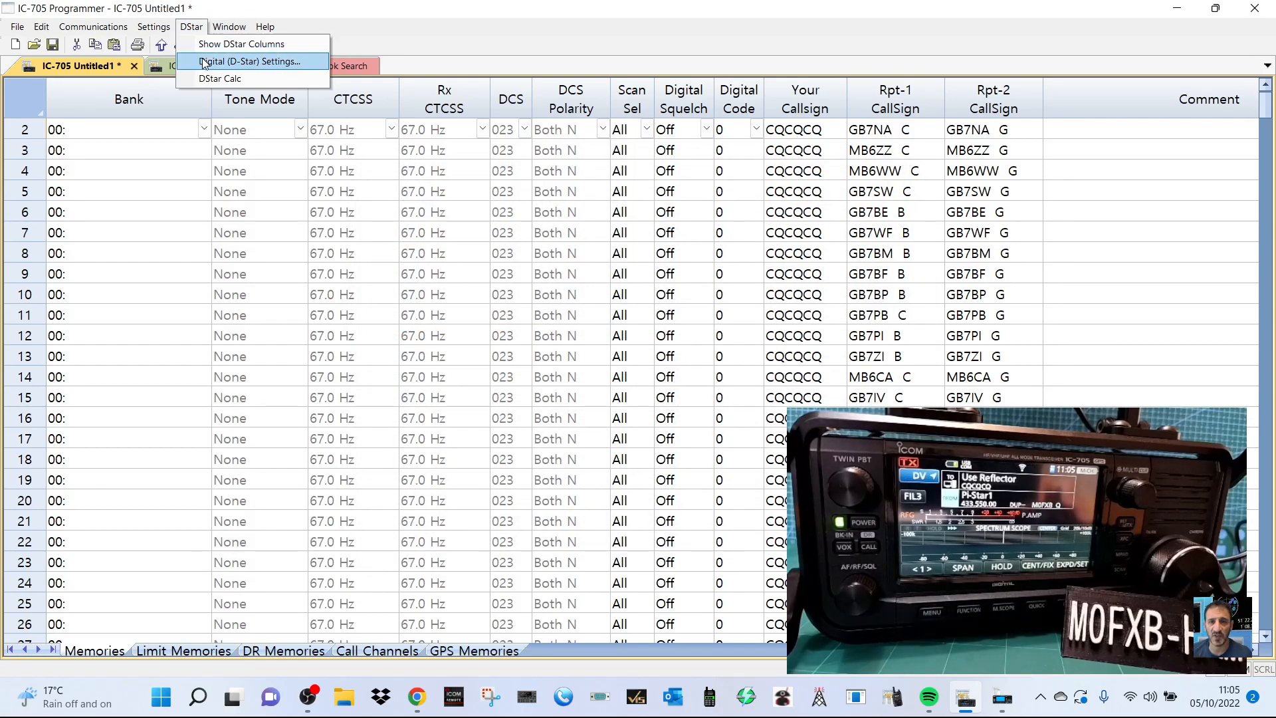
click(202, 45)
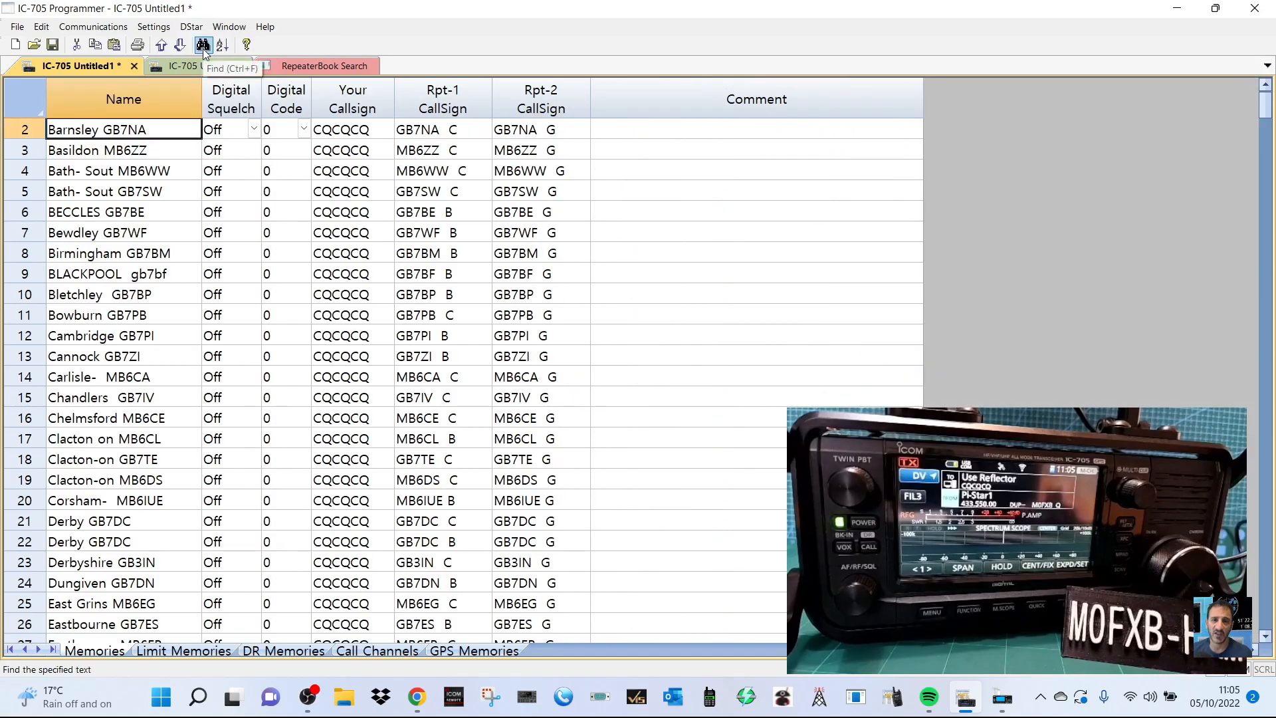
click(225, 28)
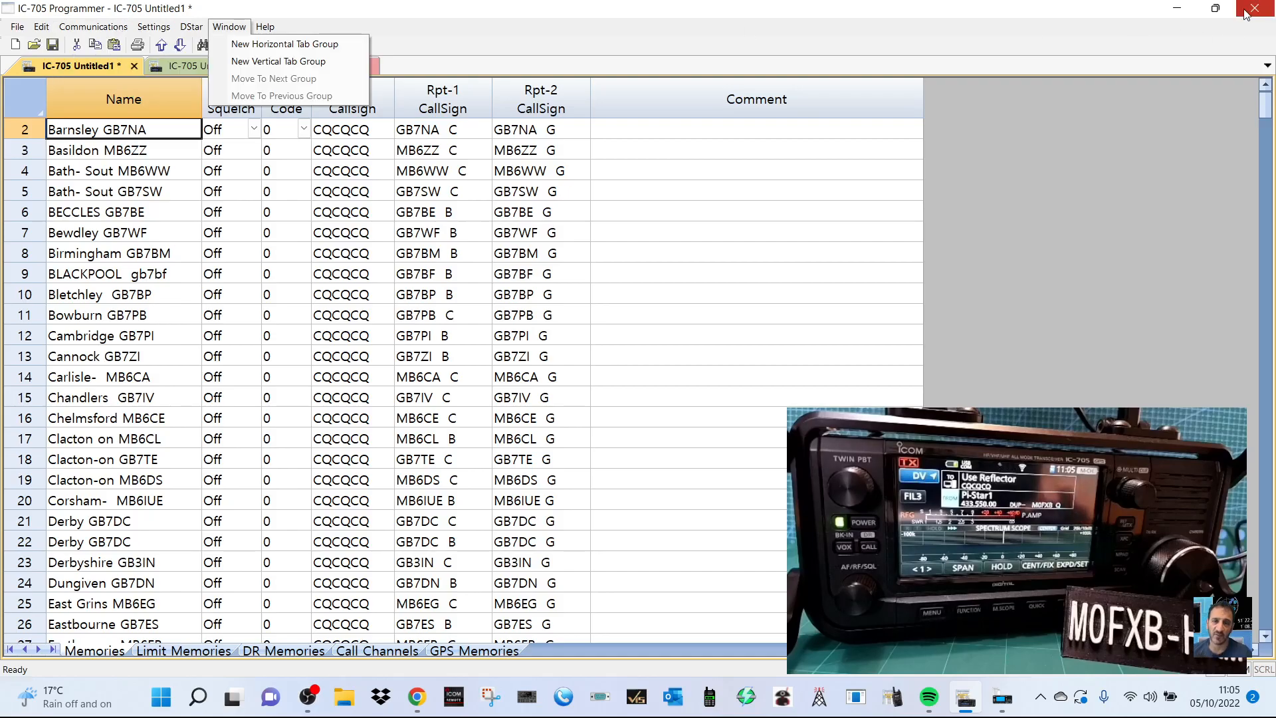
Step: Restore down the IC-705 Programmer window, switch to the CS-705 software, and maximize its window
click(1218, 10)
click(468, 30)
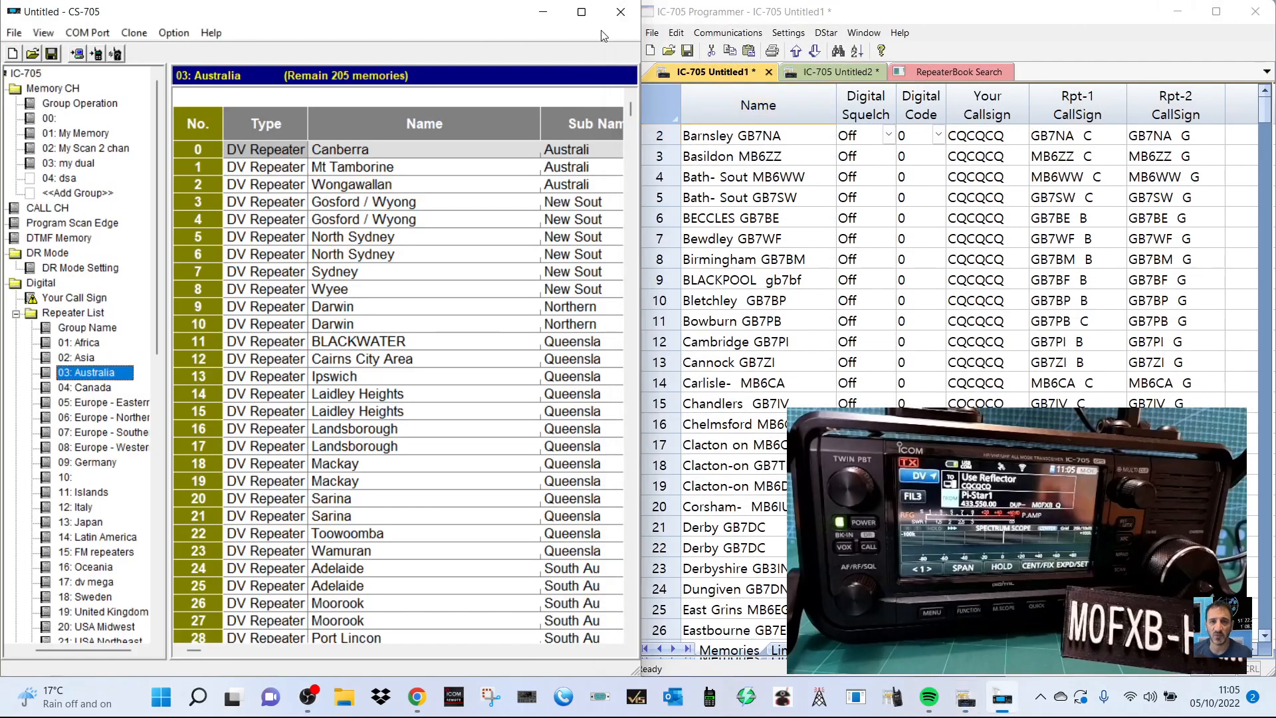
click(581, 12)
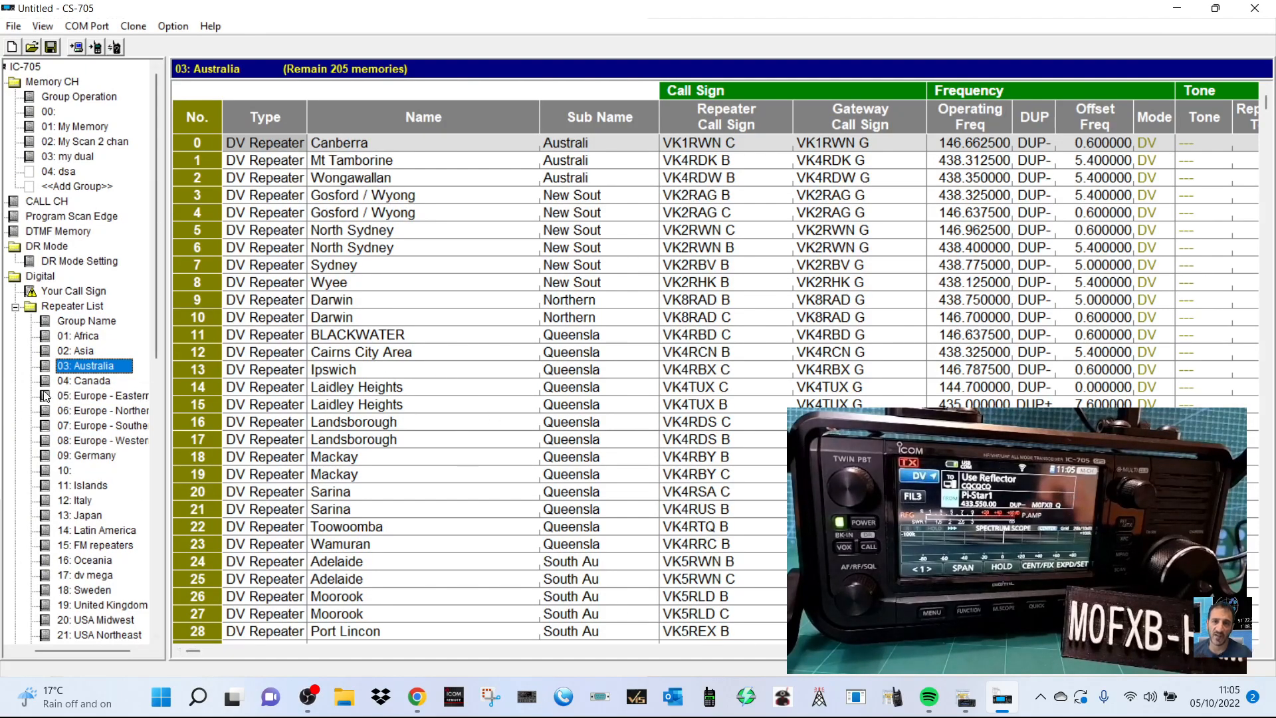
Step: Look through the repeater list groups from Canada and the four Europe regions to Germany
click(92, 381)
click(97, 396)
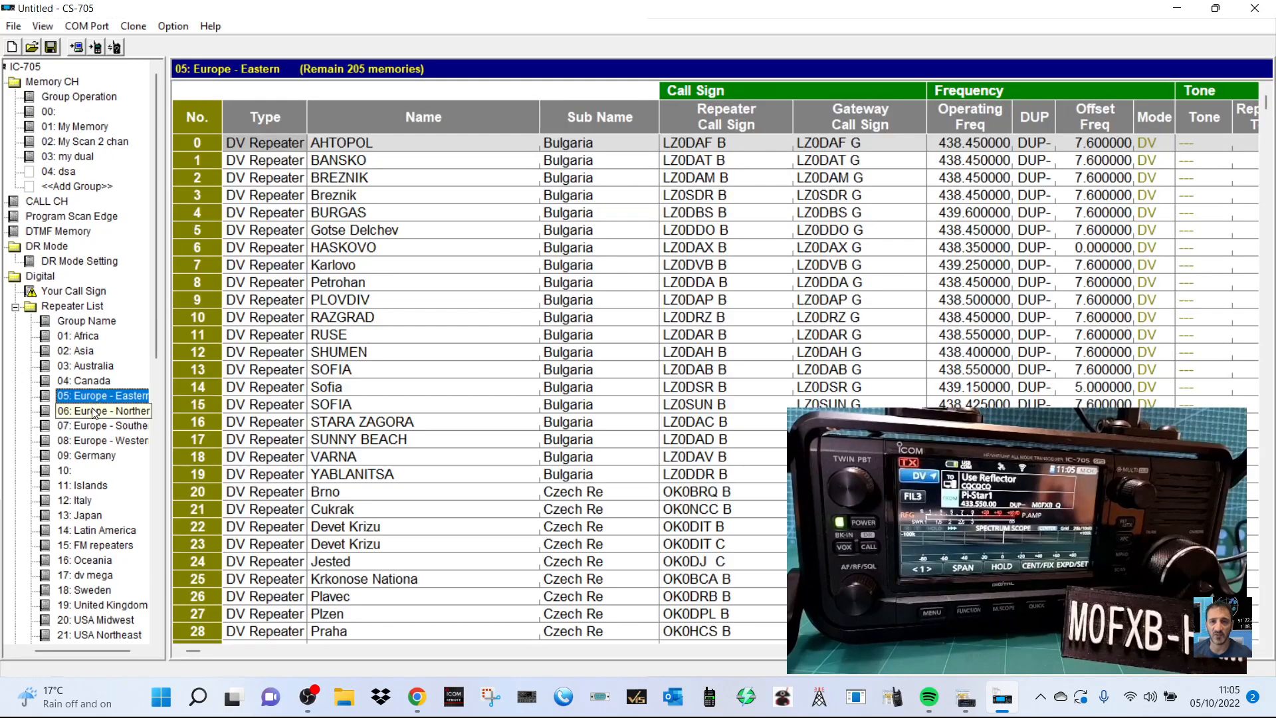
click(98, 410)
click(99, 430)
click(97, 441)
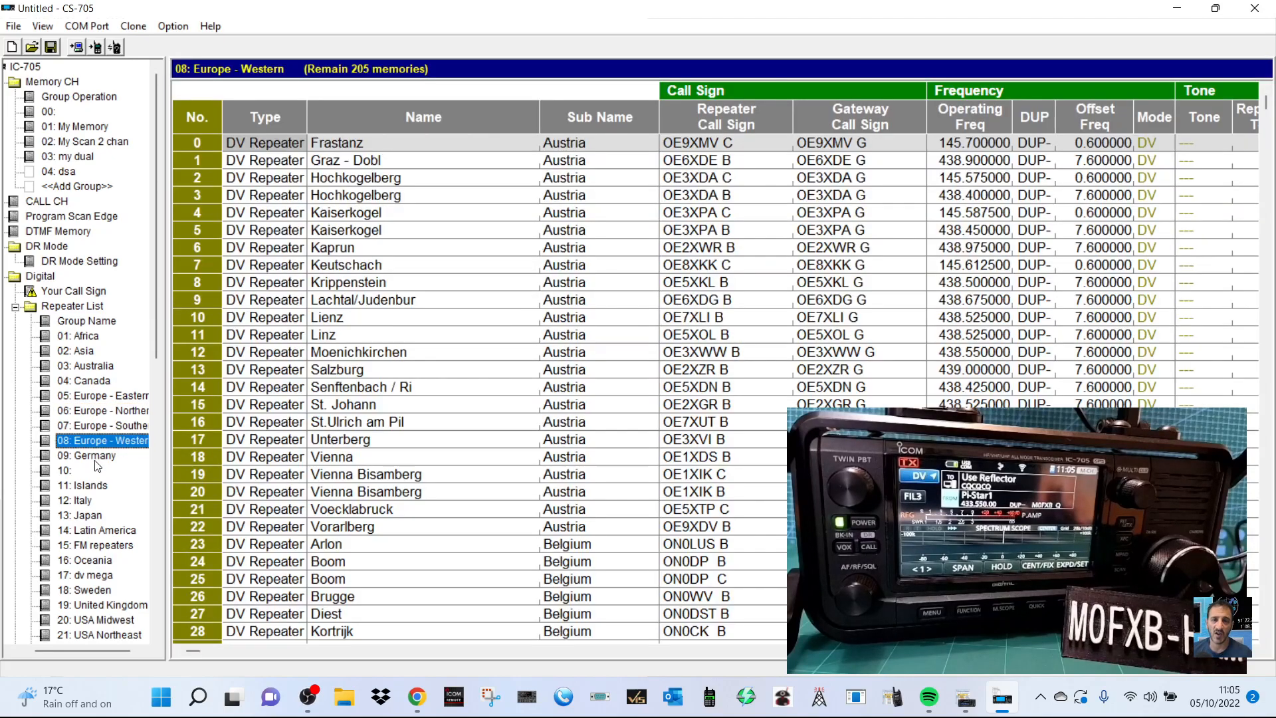
click(94, 453)
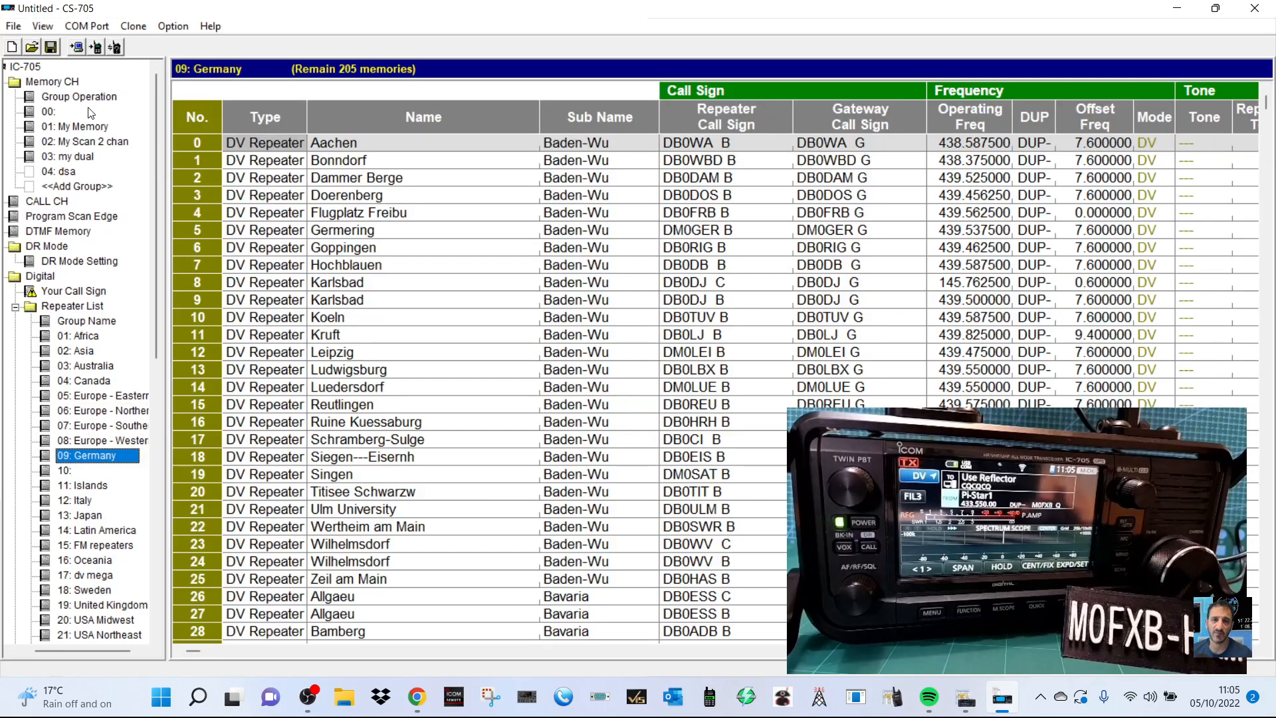
Step: In the My Memory group, add channel 12 named GB3WR with an operating frequency of 145.600
click(79, 128)
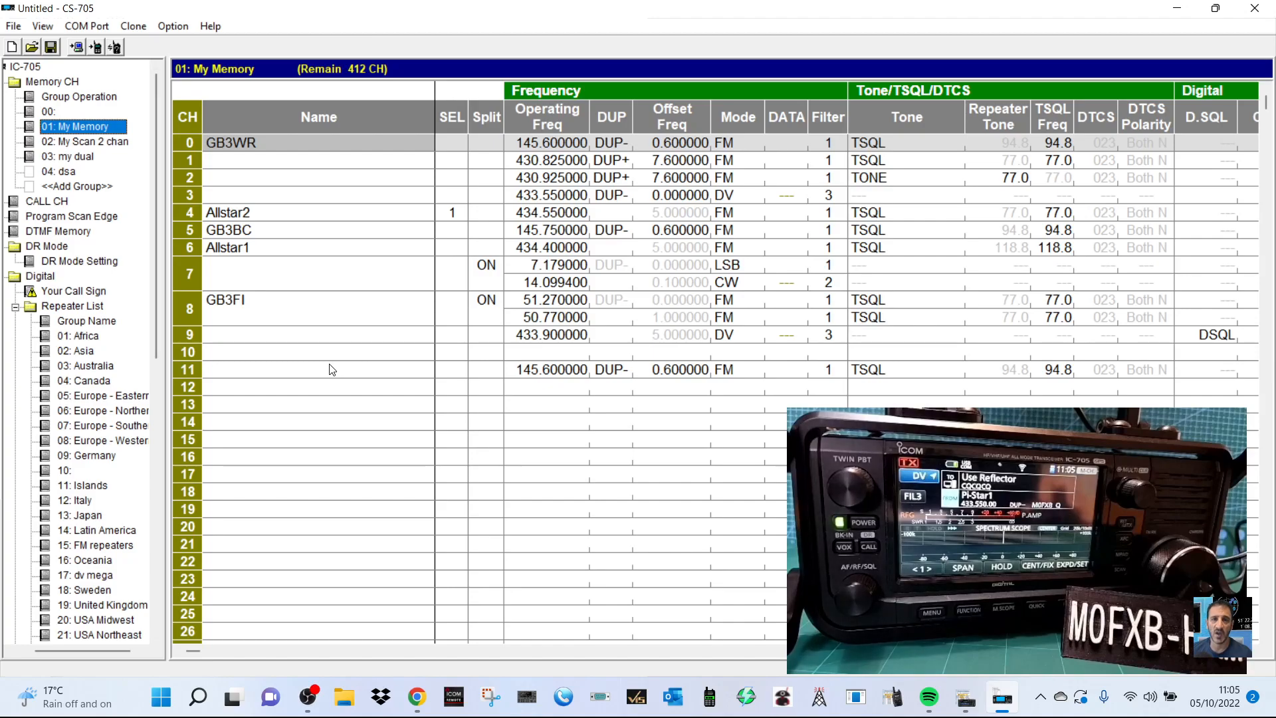
click(244, 392)
text(GB3WR)
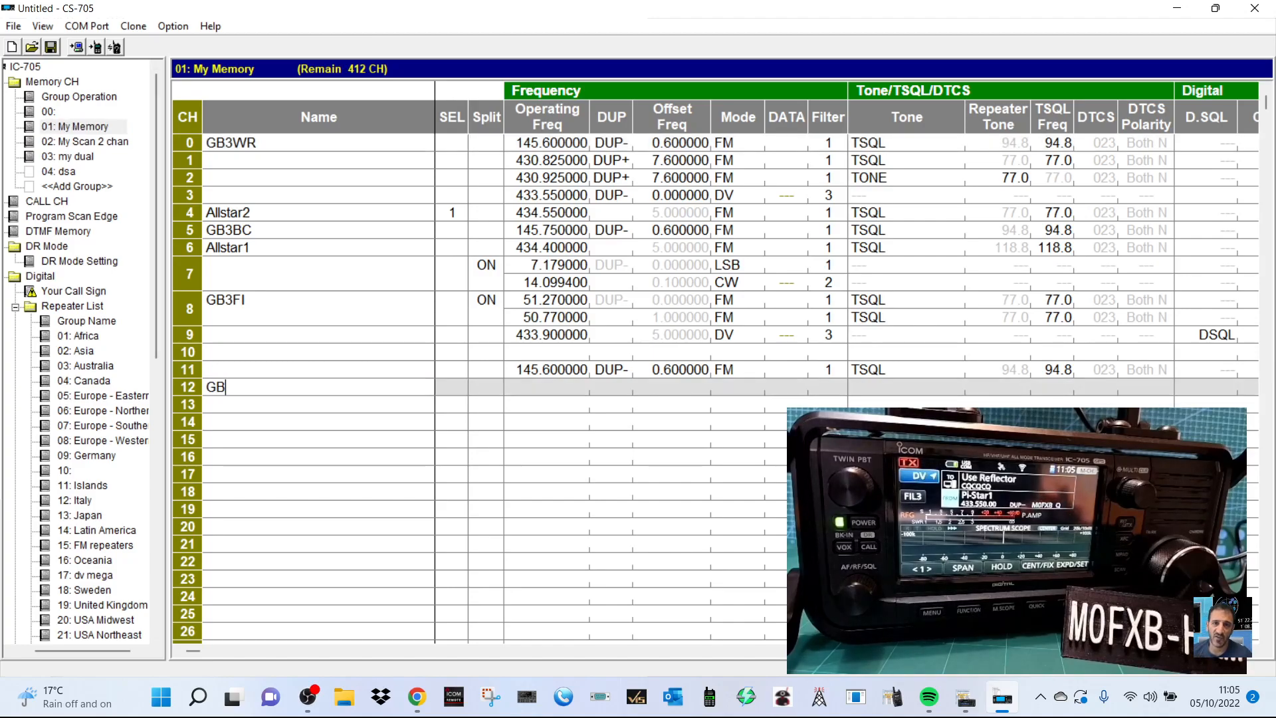
click(547, 386)
text(145.)
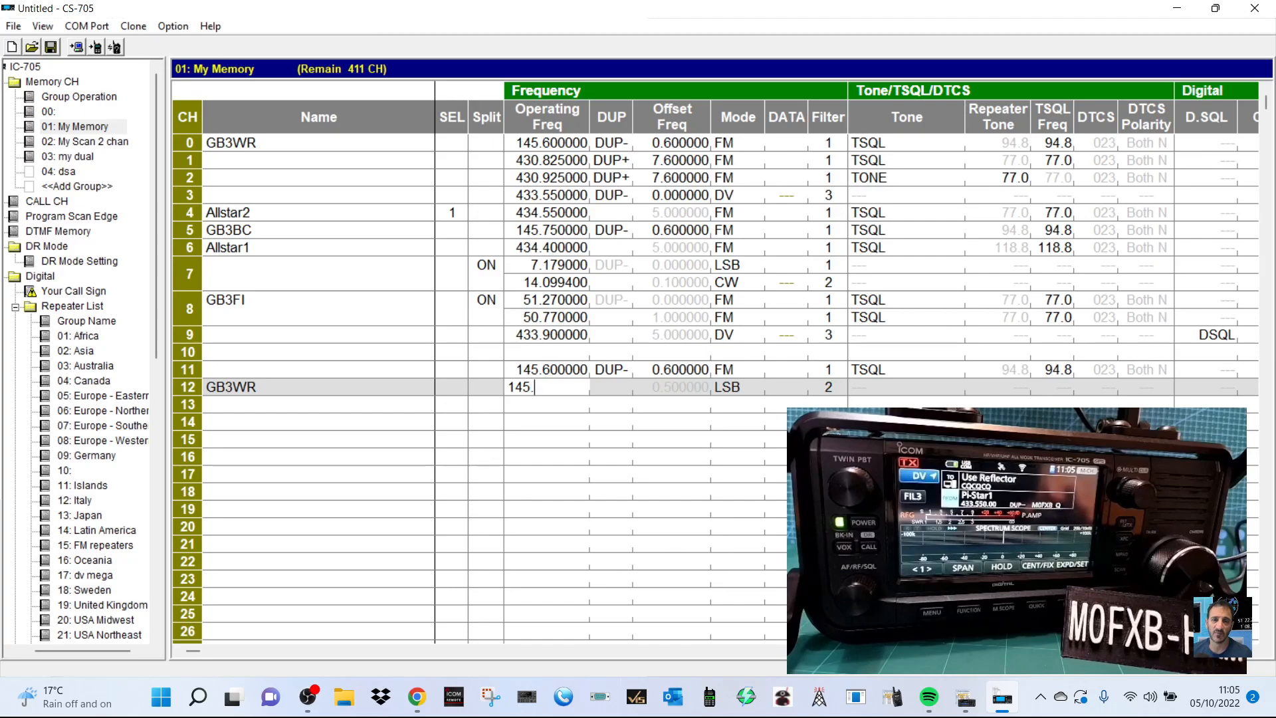
text(600)
Step: Set channel 12's mode to FM and its duplex direction to DUP-
click(610, 385)
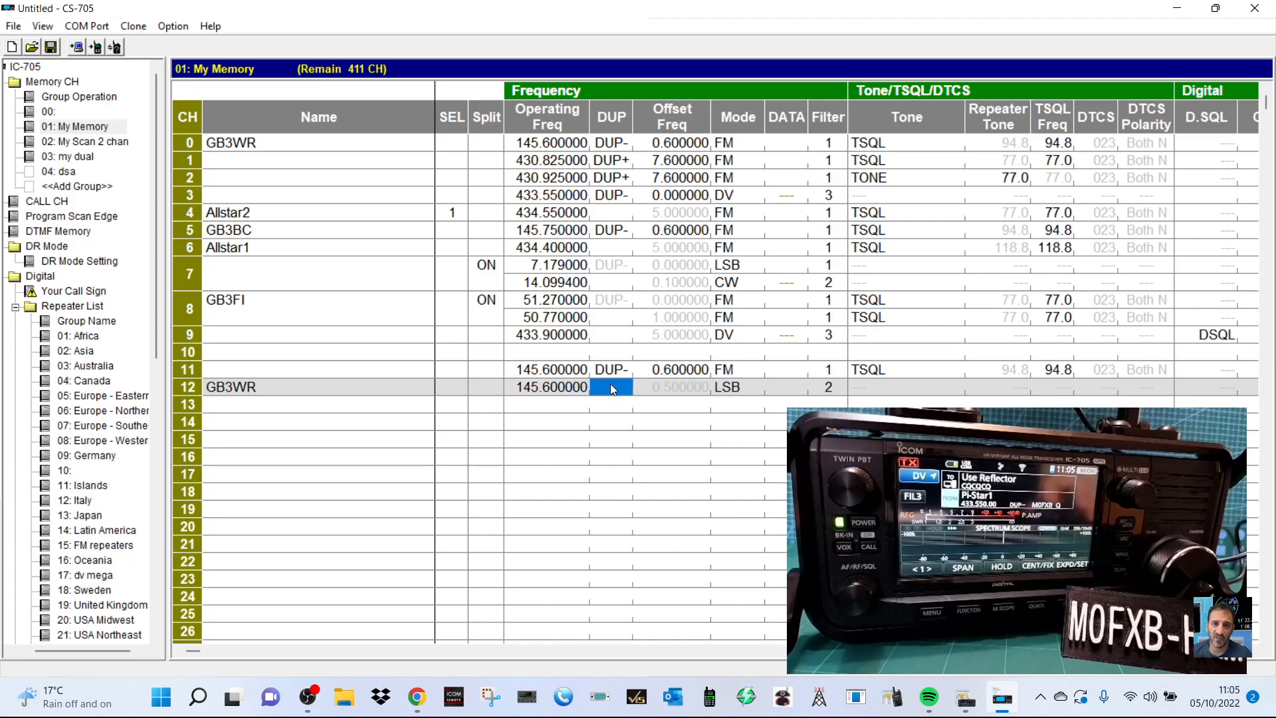
click(747, 394)
click(751, 393)
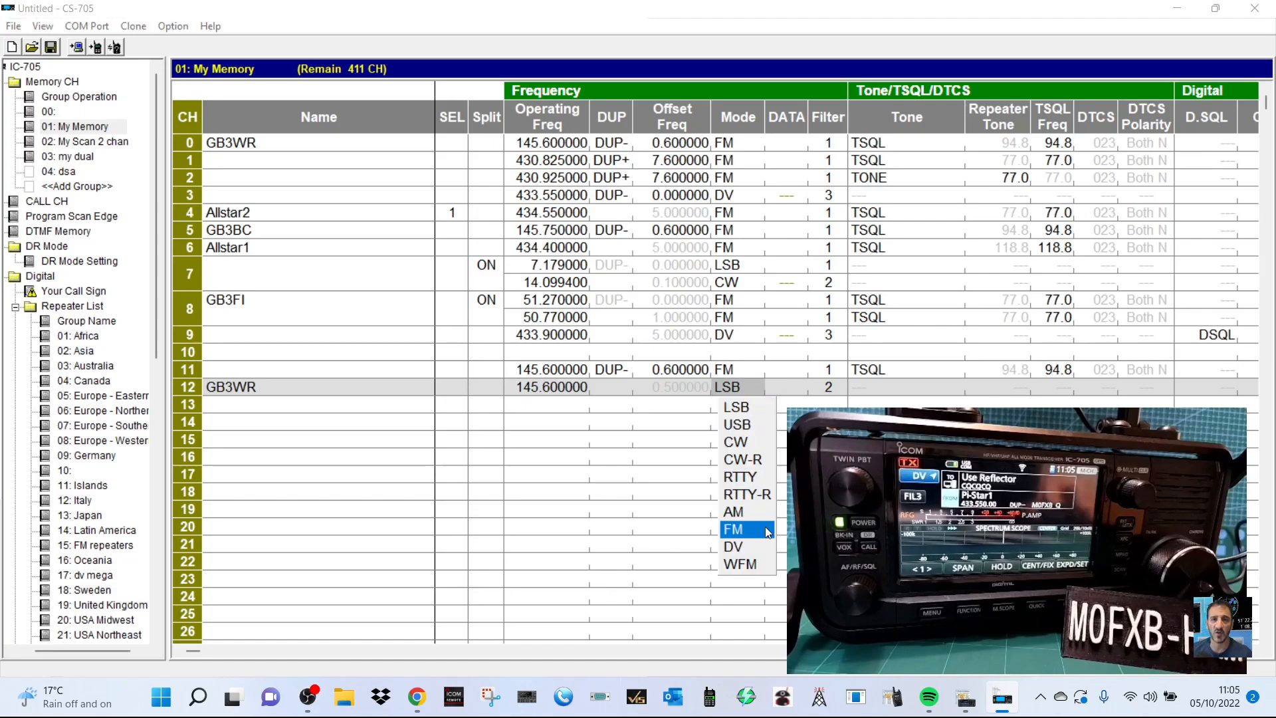
click(756, 529)
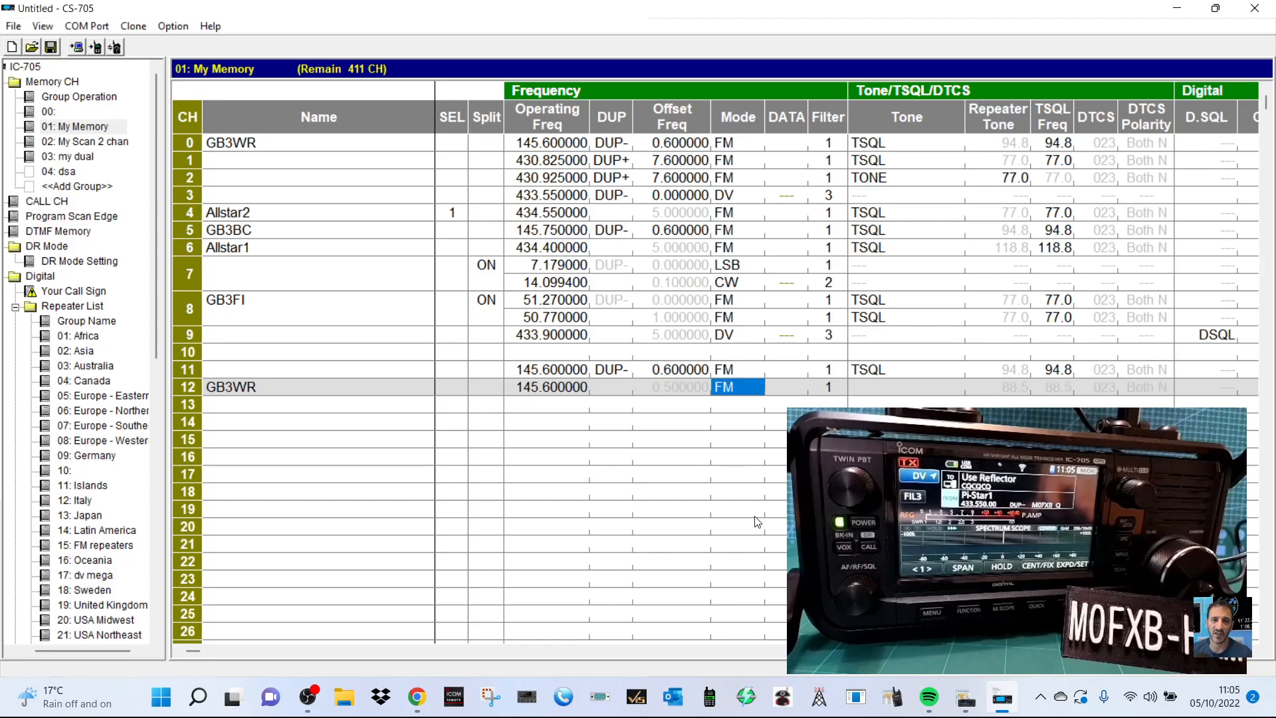
click(610, 392)
click(628, 425)
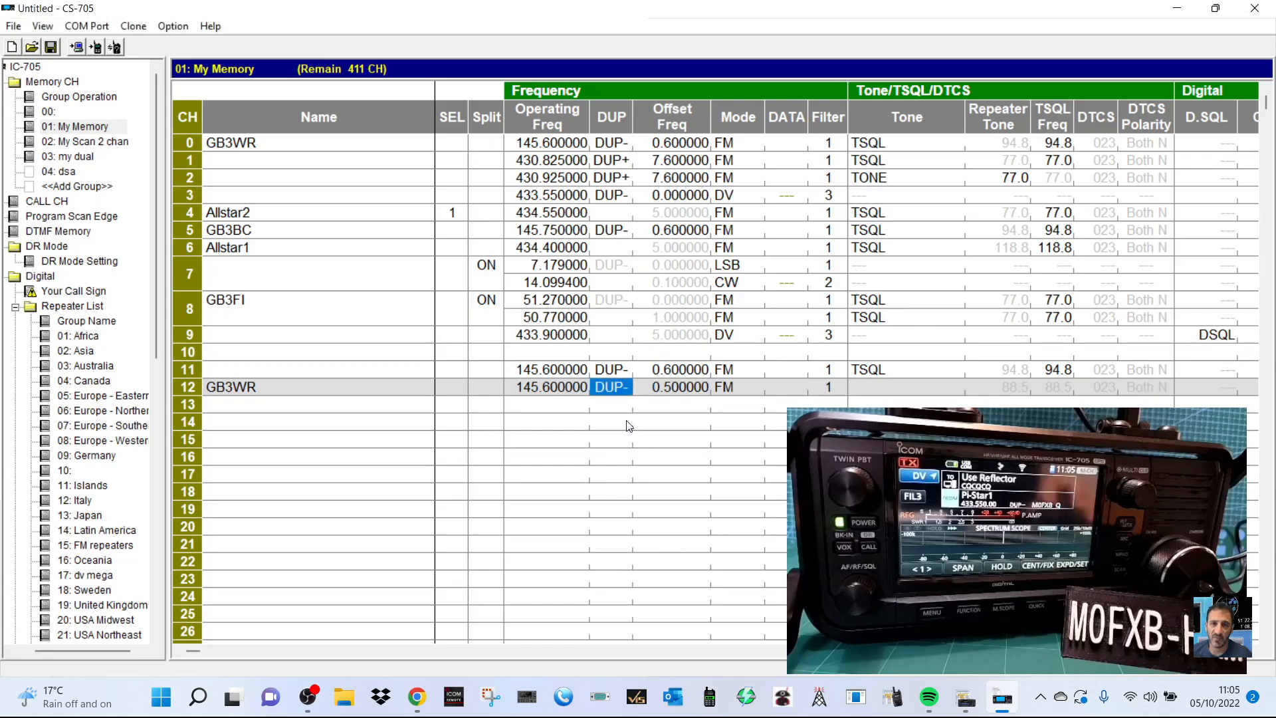
Step: Set channel 12's offset frequency to 0.600000
click(693, 394)
click(692, 390)
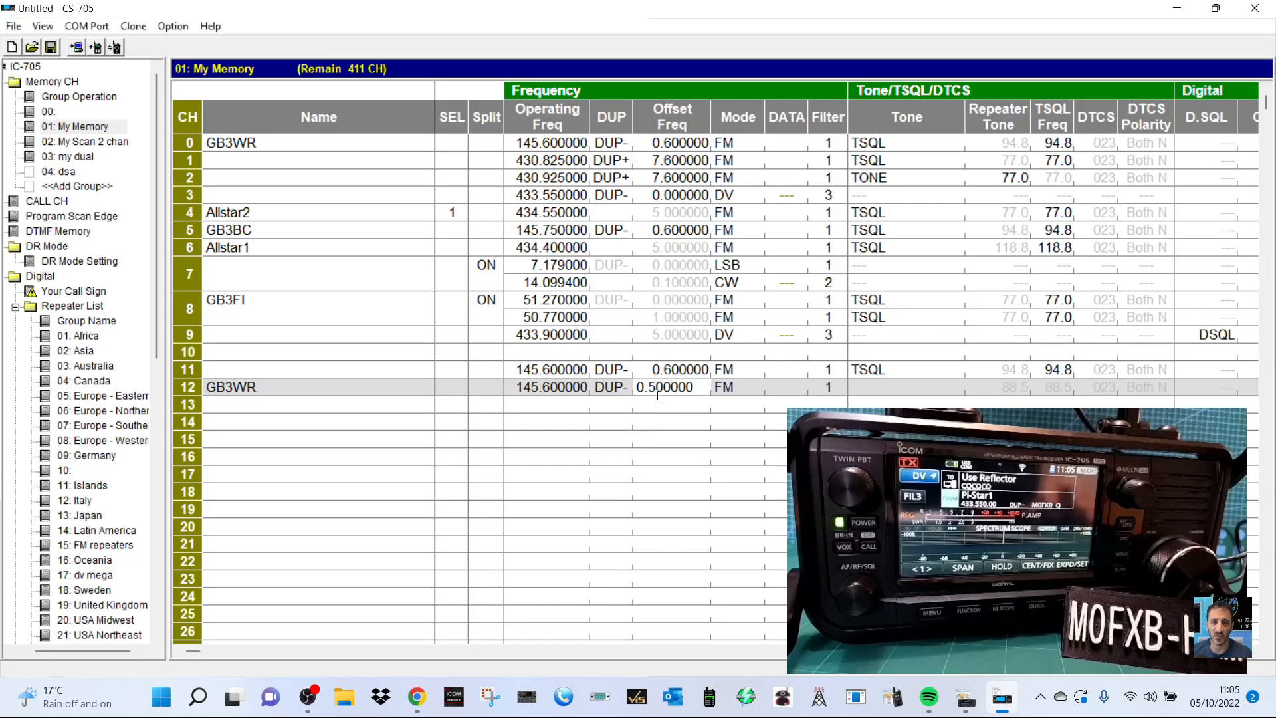
key(BackSpace)
text(6)
click(670, 424)
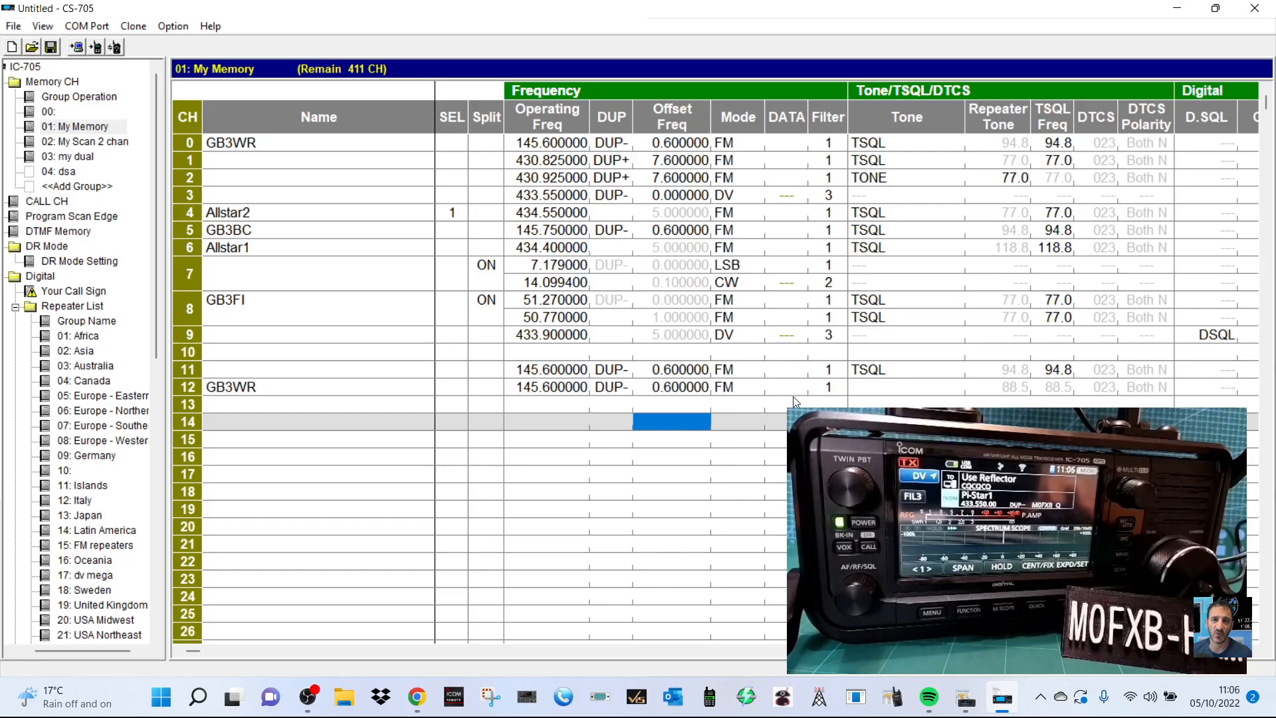
Step: Set channel 12's tone to TSQL with a TSQL frequency of 94.8
click(906, 385)
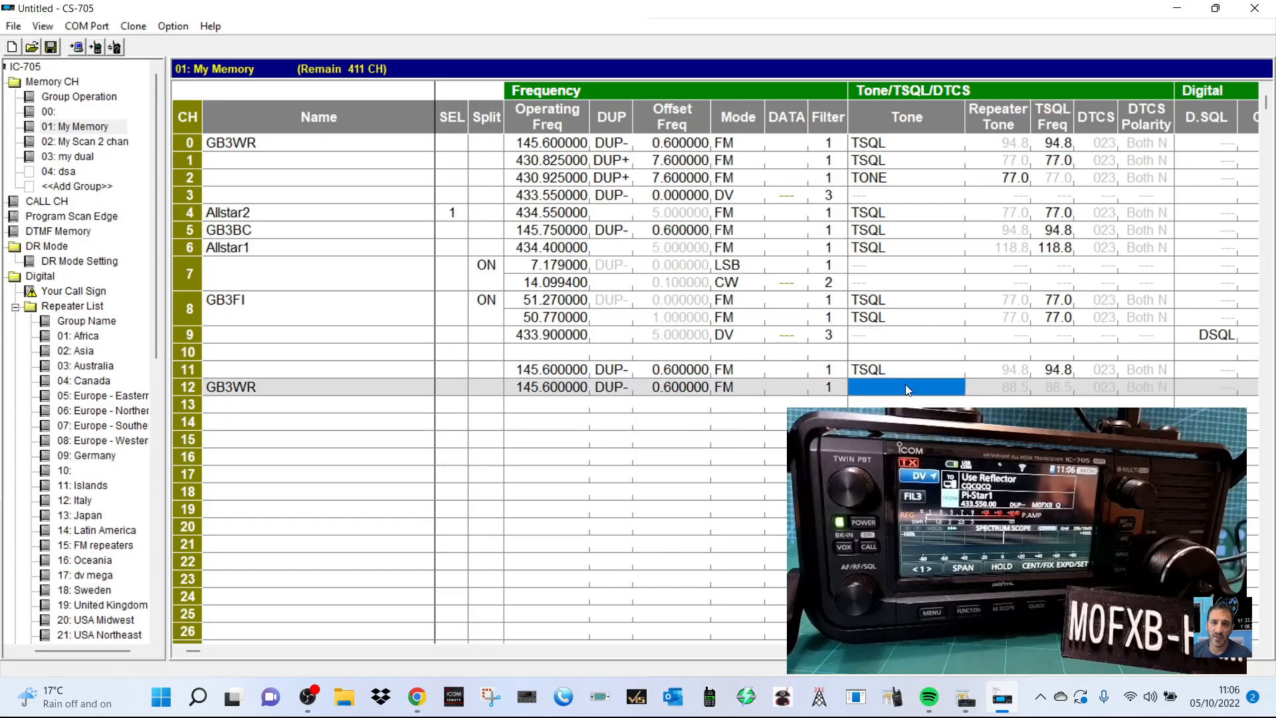
click(905, 385)
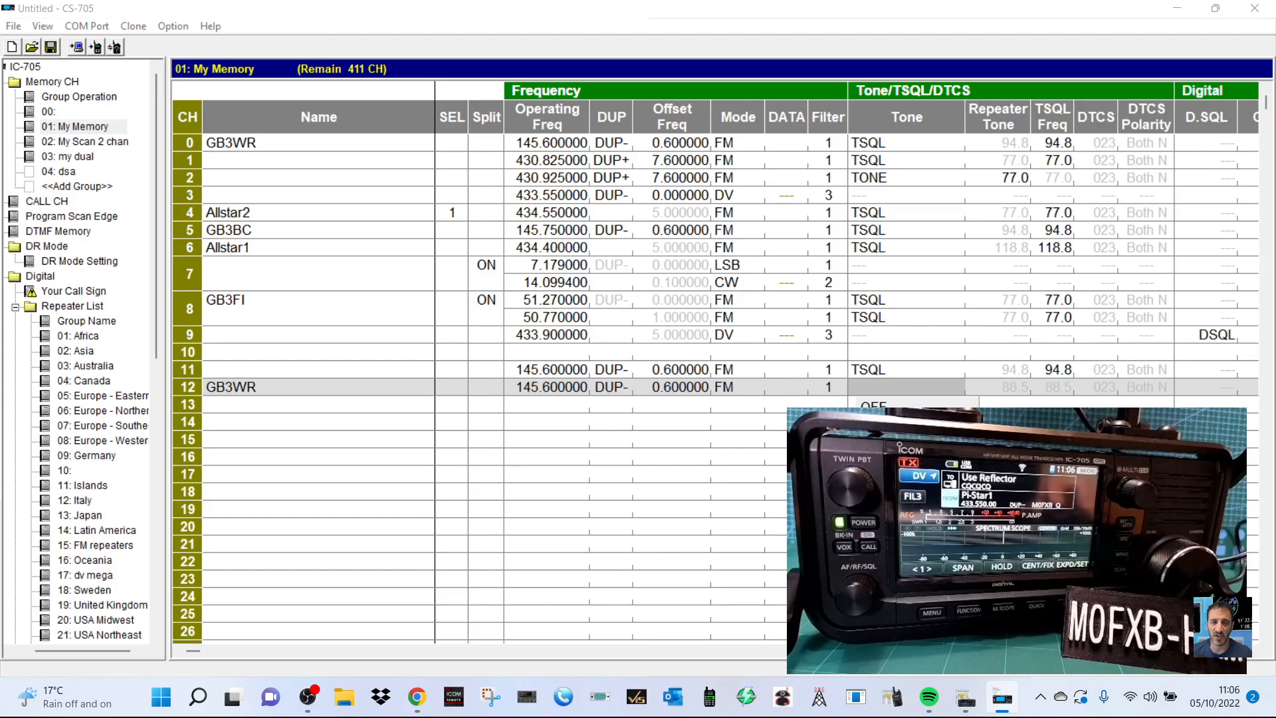
click(891, 439)
click(1063, 387)
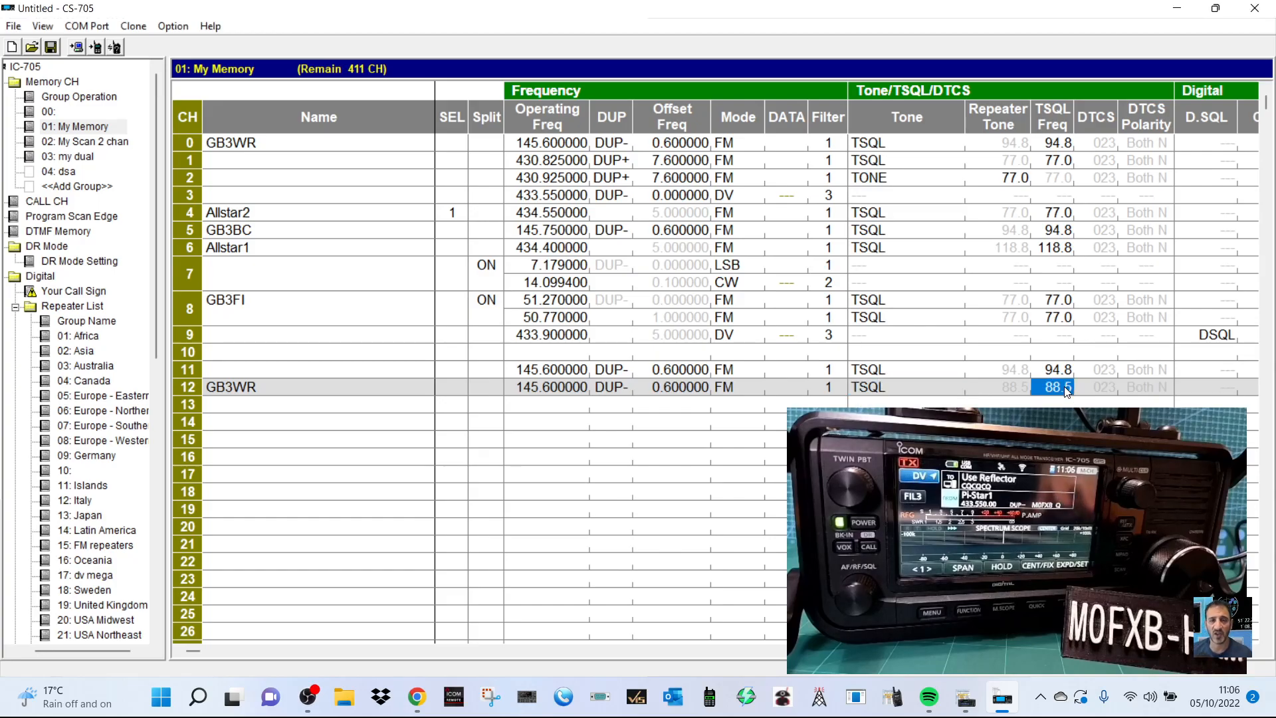
click(1063, 386)
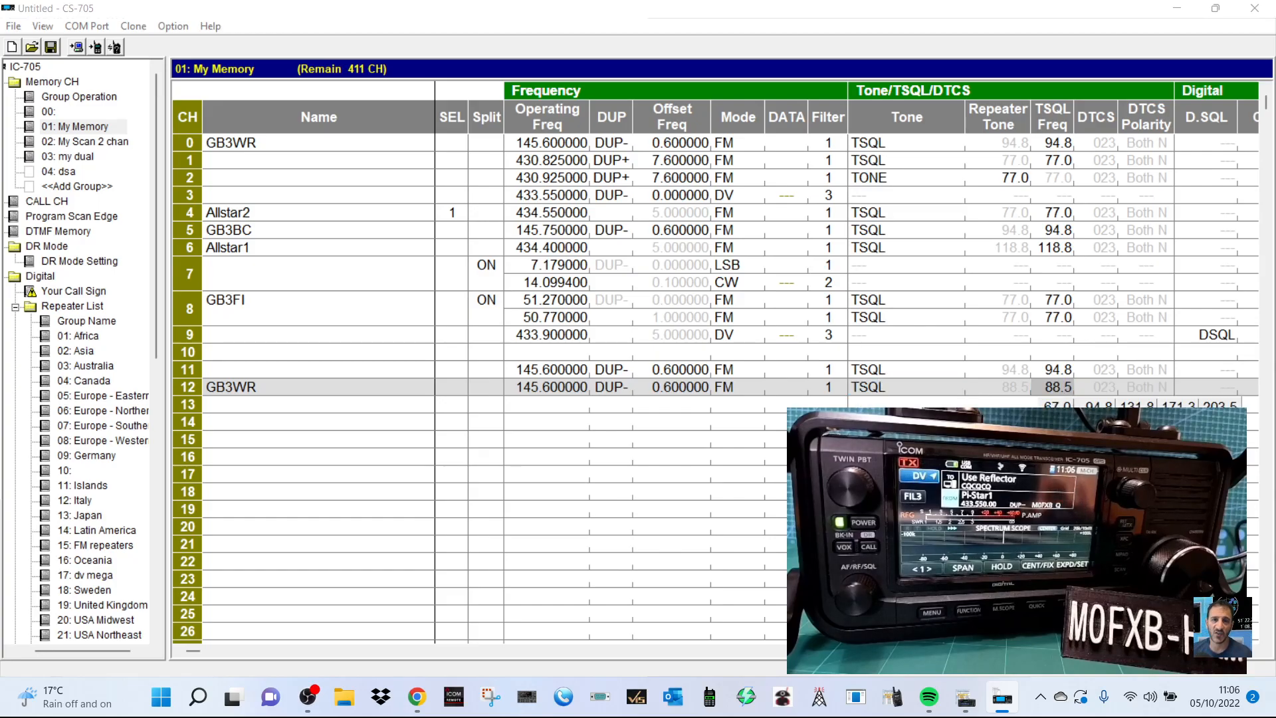
click(1092, 405)
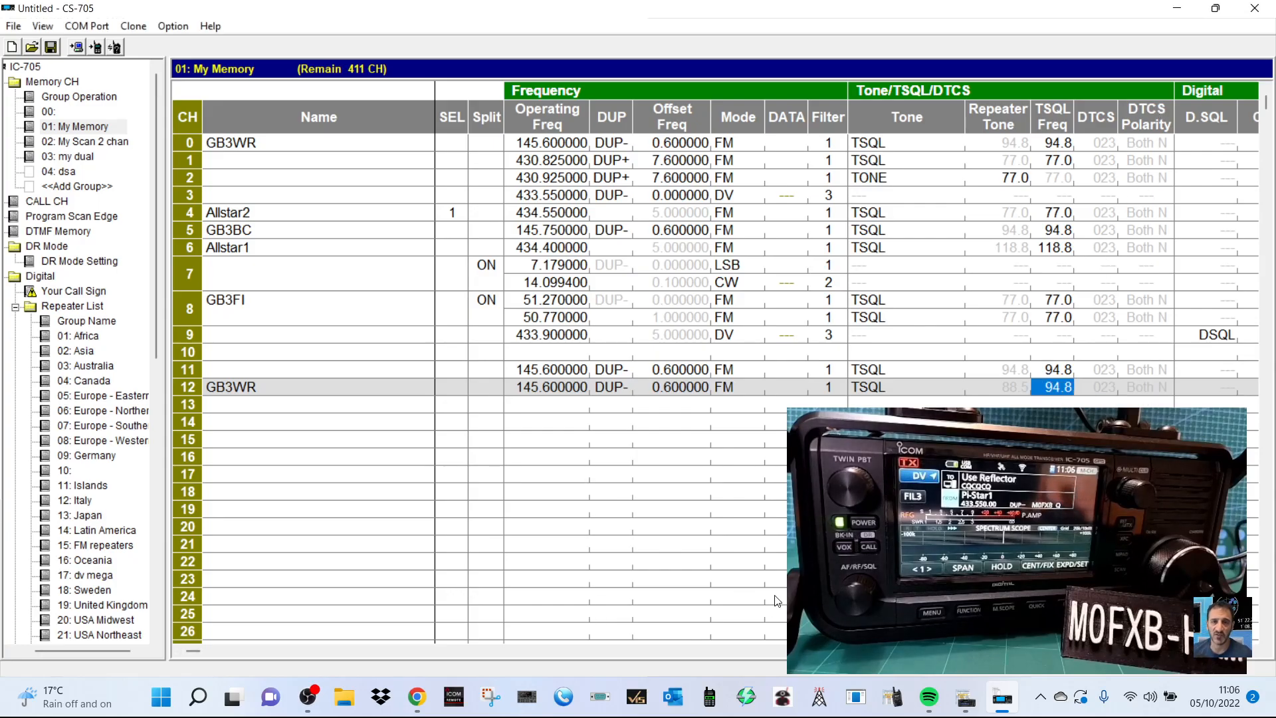
Step: Look over the Digital and Call Sign columns of the My Memory group and the clone options for the radio
scroll(1270, 651, right, 10)
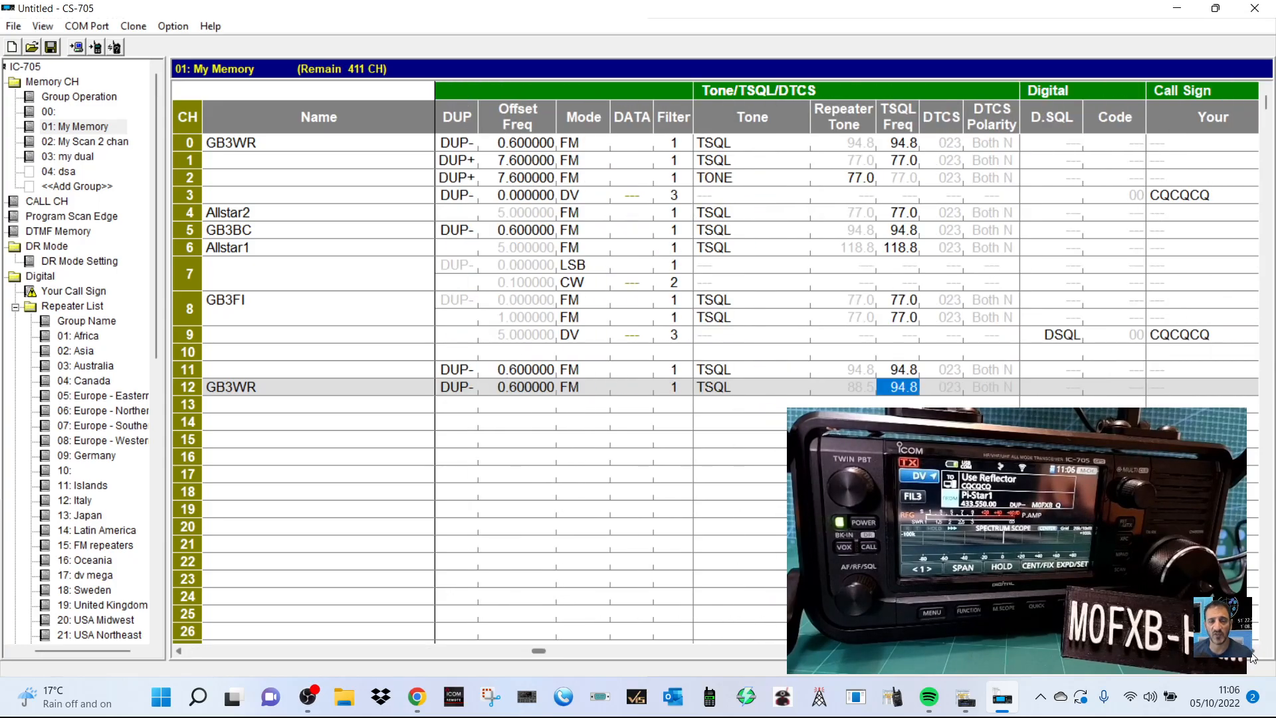
scroll(1252, 657, right, 4)
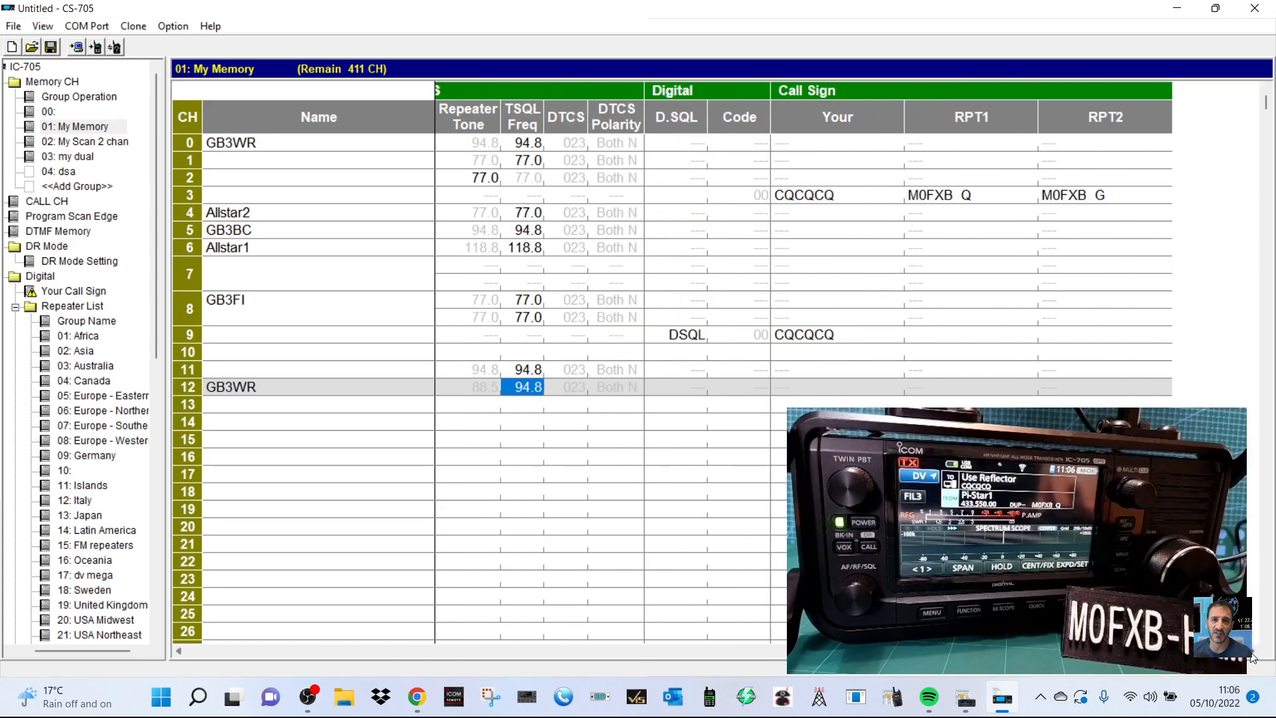
drag(1248, 655, 1229, 654)
scroll(319, 439, down, 4)
scroll(320, 366, up, 4)
click(78, 27)
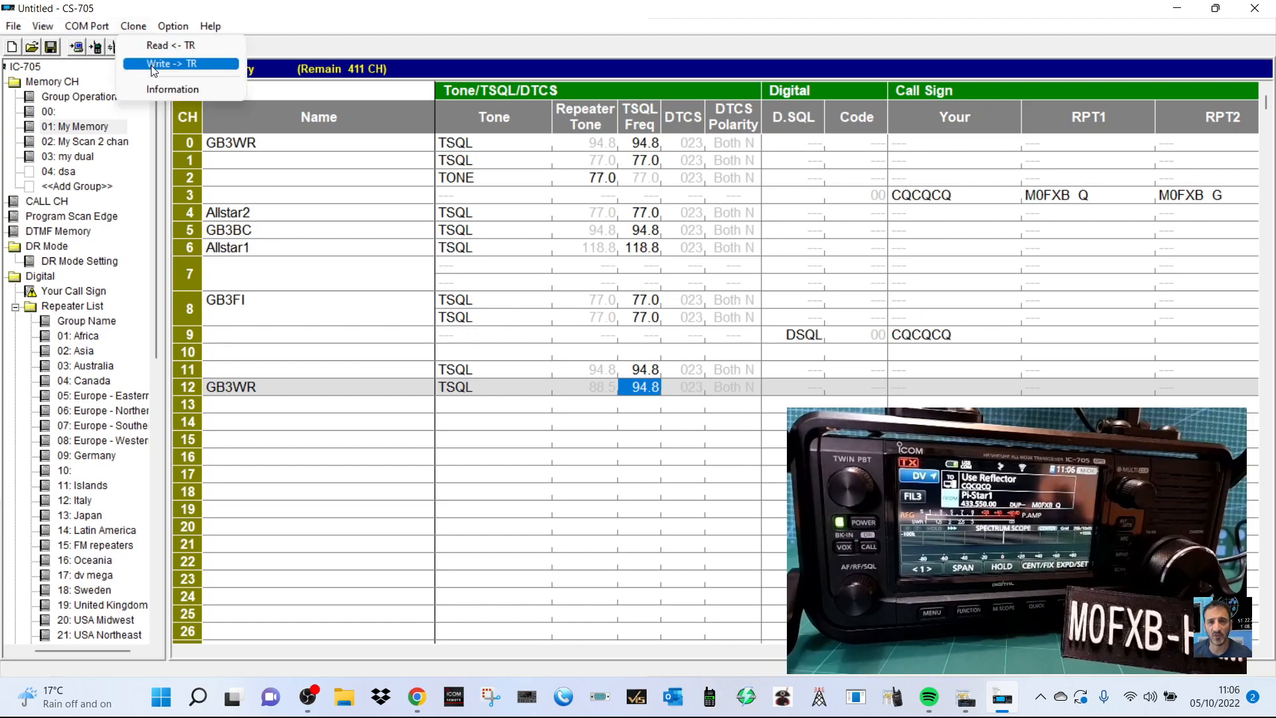
click(345, 387)
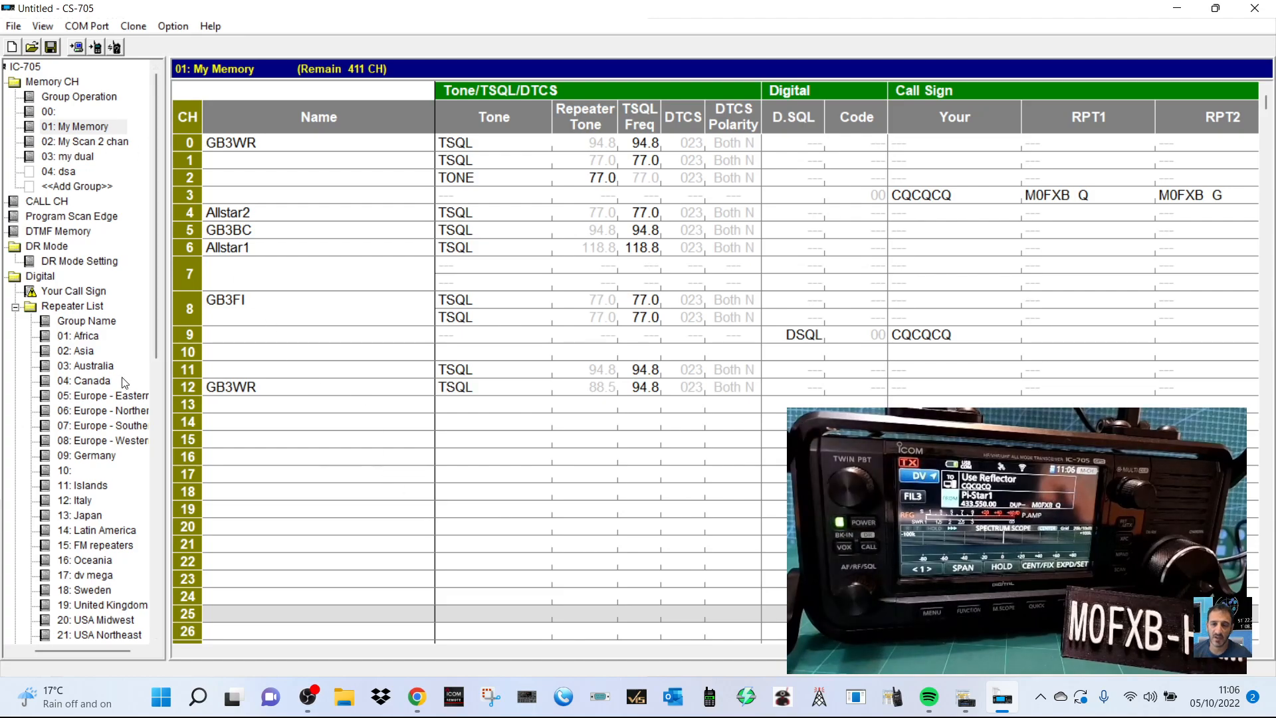
Step: Review the My Station call sign page and the TX History lists for From (DV), From (FM) and To
scroll(304, 365, down, 4)
drag(158, 295, 194, 566)
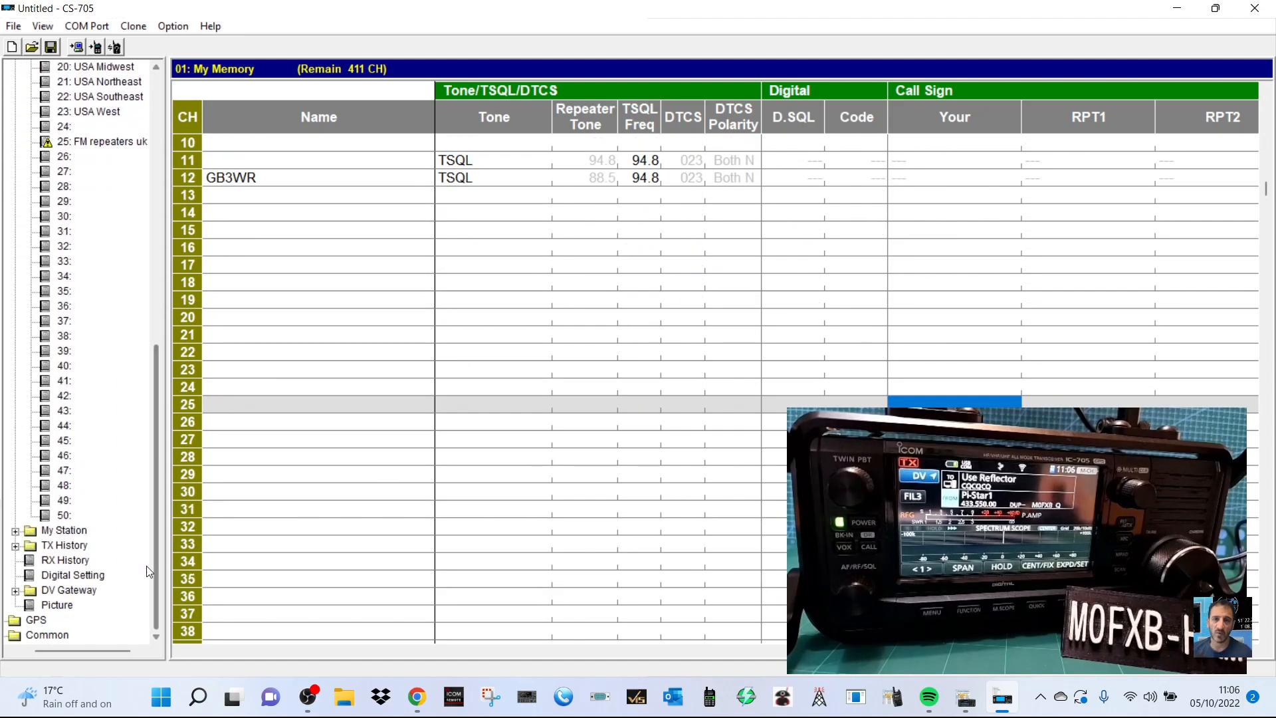
click(78, 532)
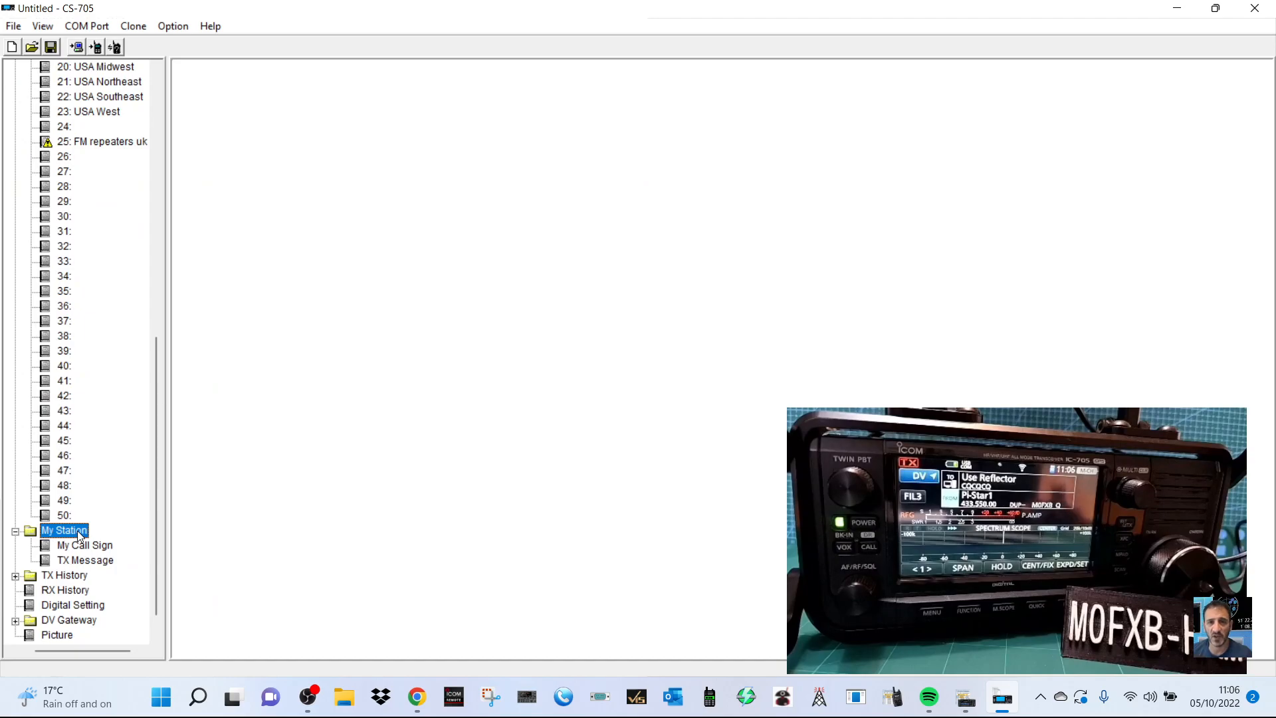
click(84, 545)
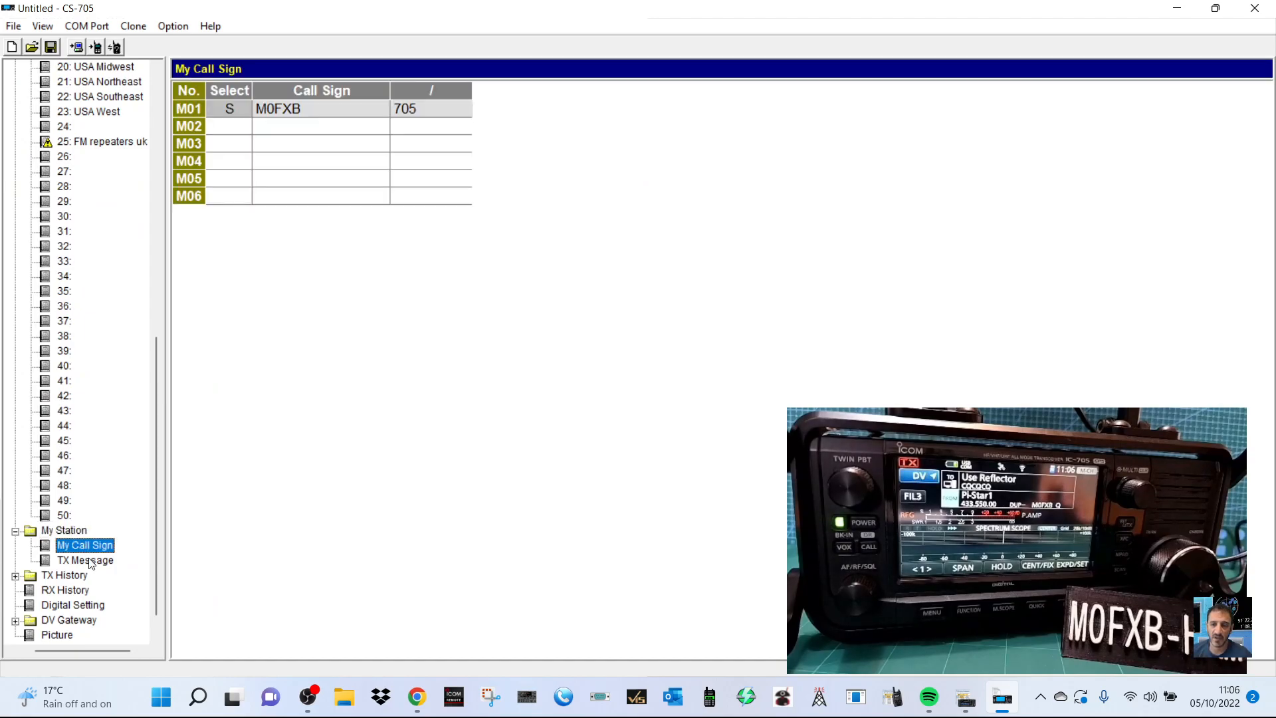
click(91, 563)
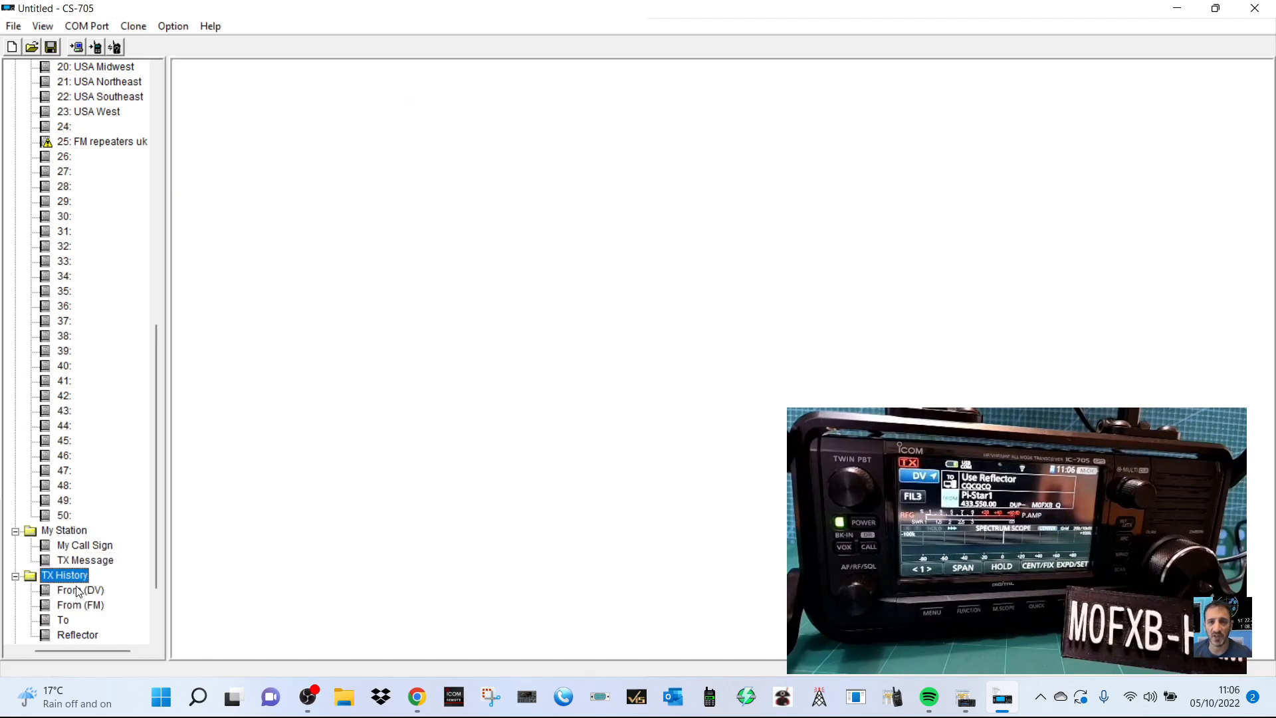
click(78, 590)
click(78, 606)
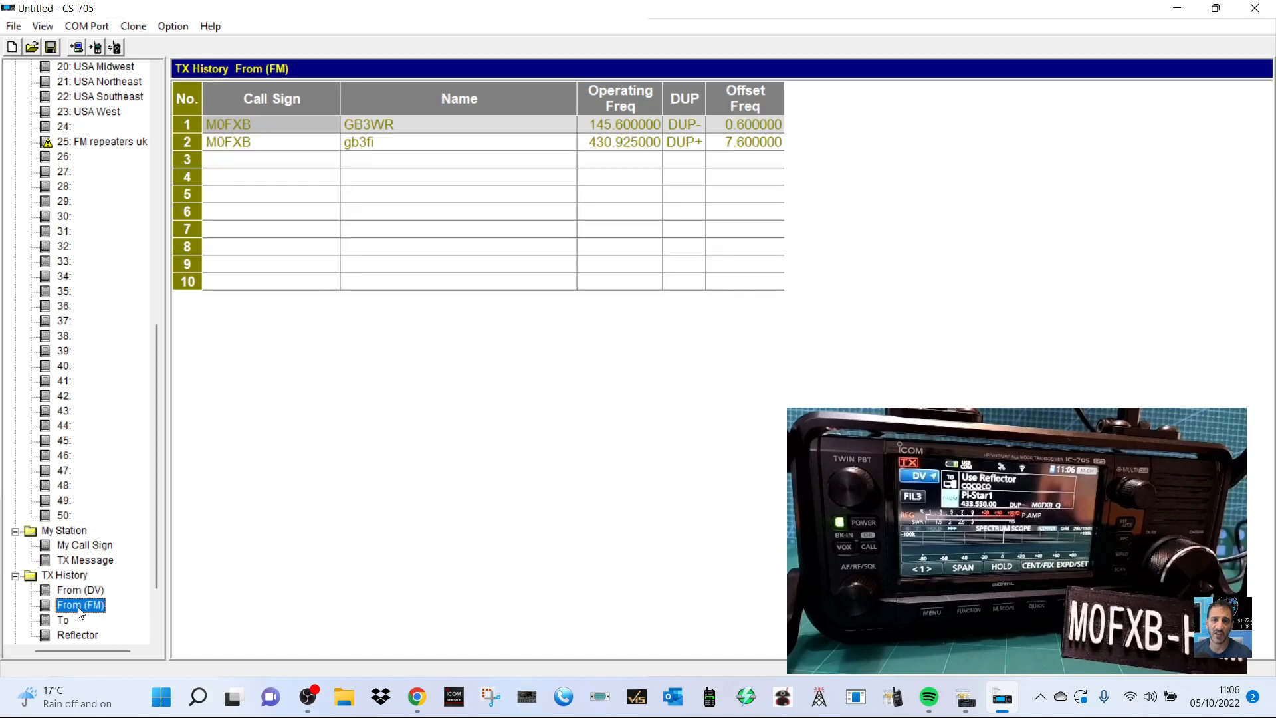
click(78, 621)
Step: Look through the DTMF Memory, DR Mode Setting, My Scan 2 chan and My Memory pages
scroll(126, 298, up, 4)
scroll(144, 267, up, 7)
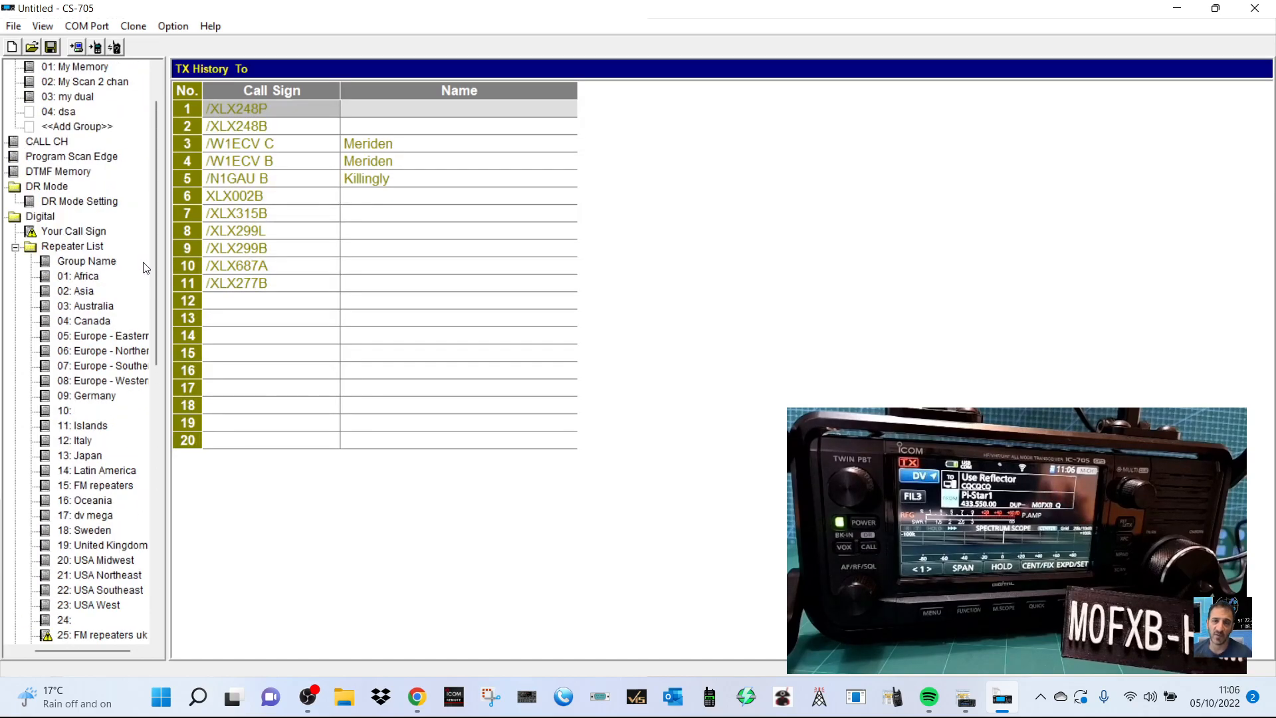
scroll(99, 201, up, 1)
scroll(99, 200, up, 1)
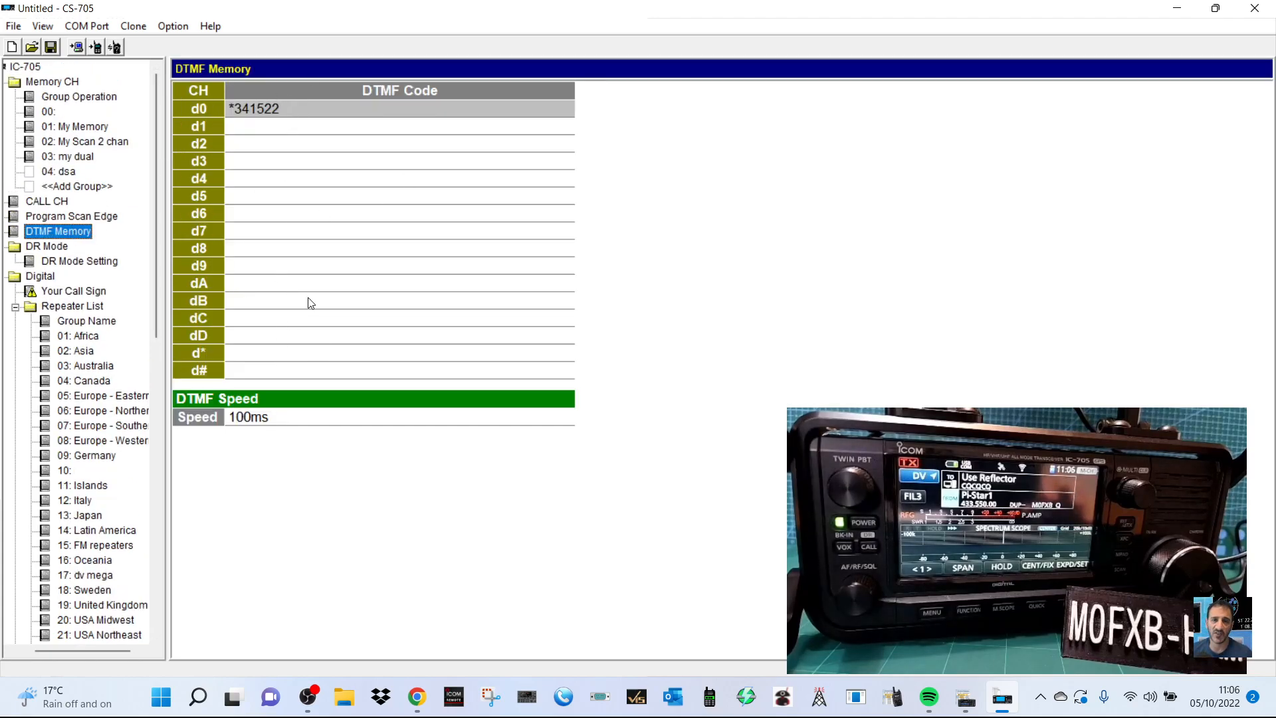
click(80, 263)
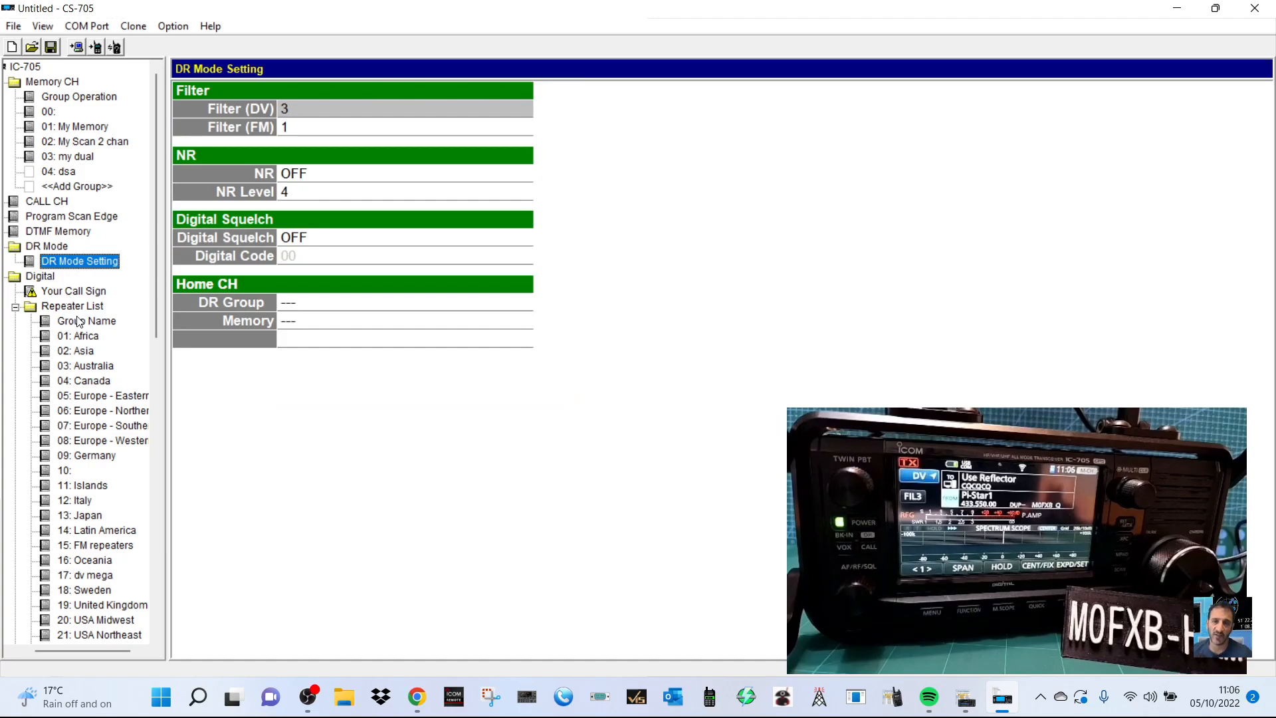
click(80, 142)
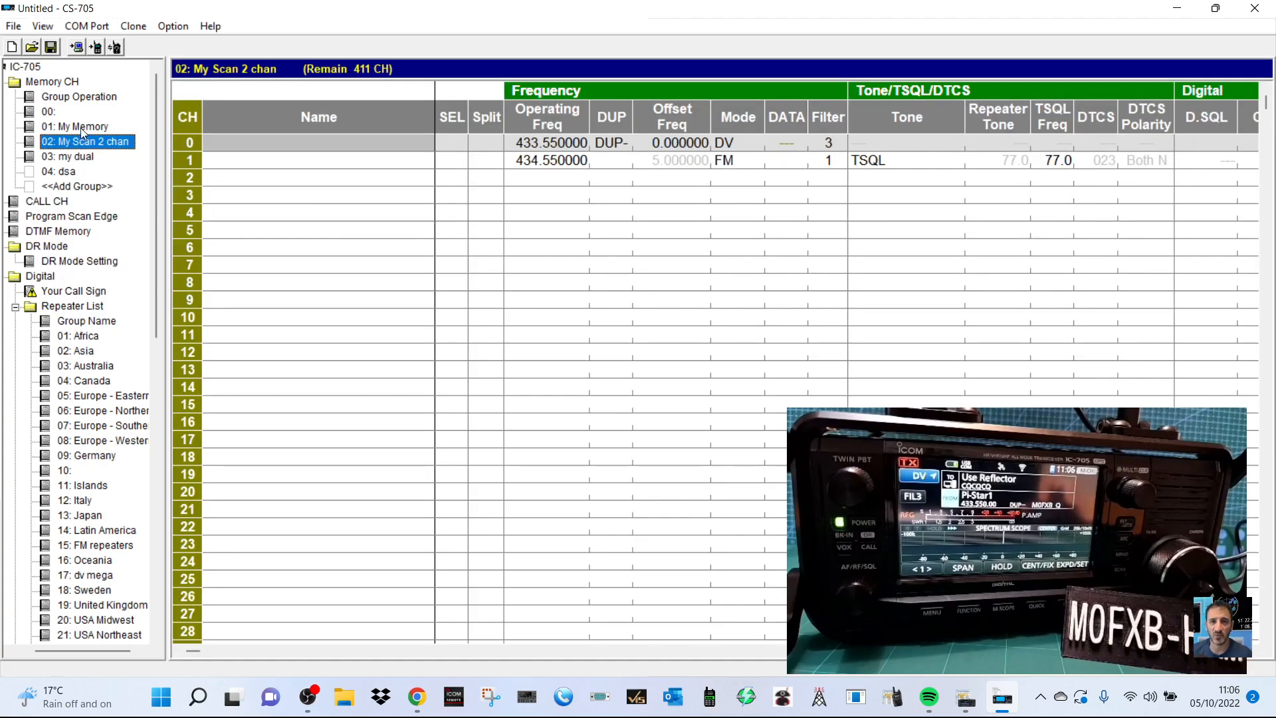
click(81, 127)
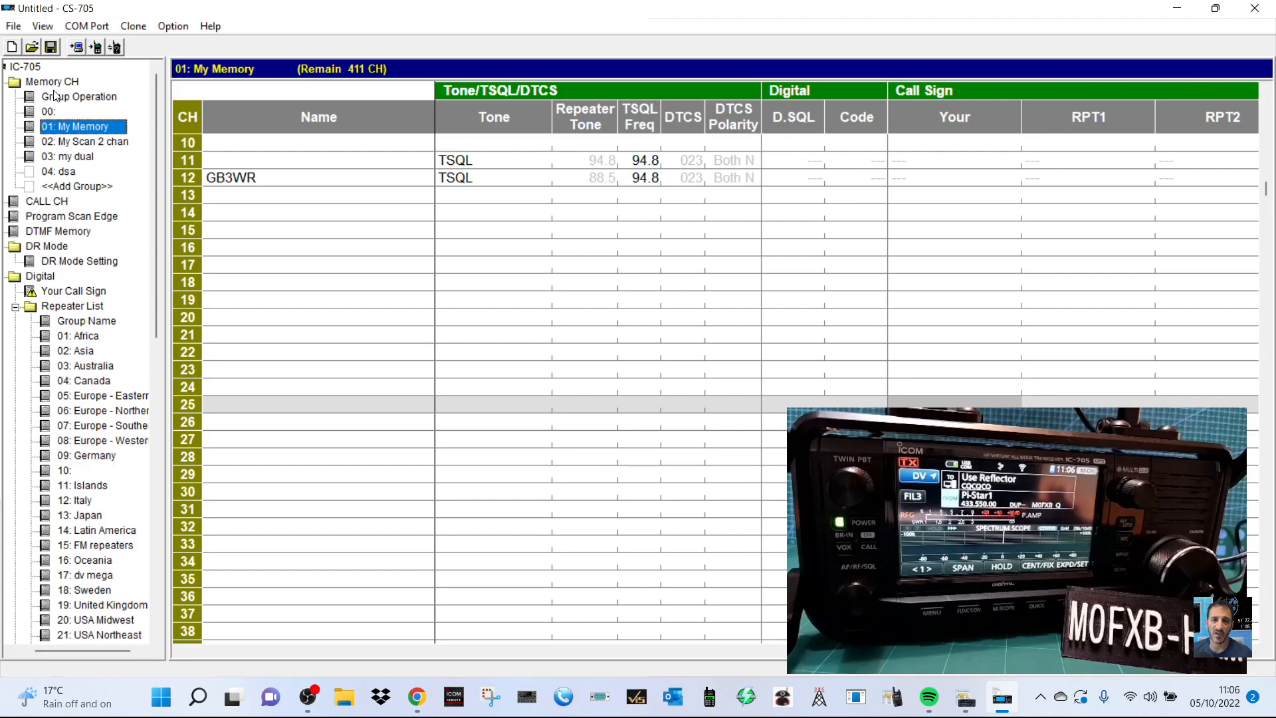
click(53, 83)
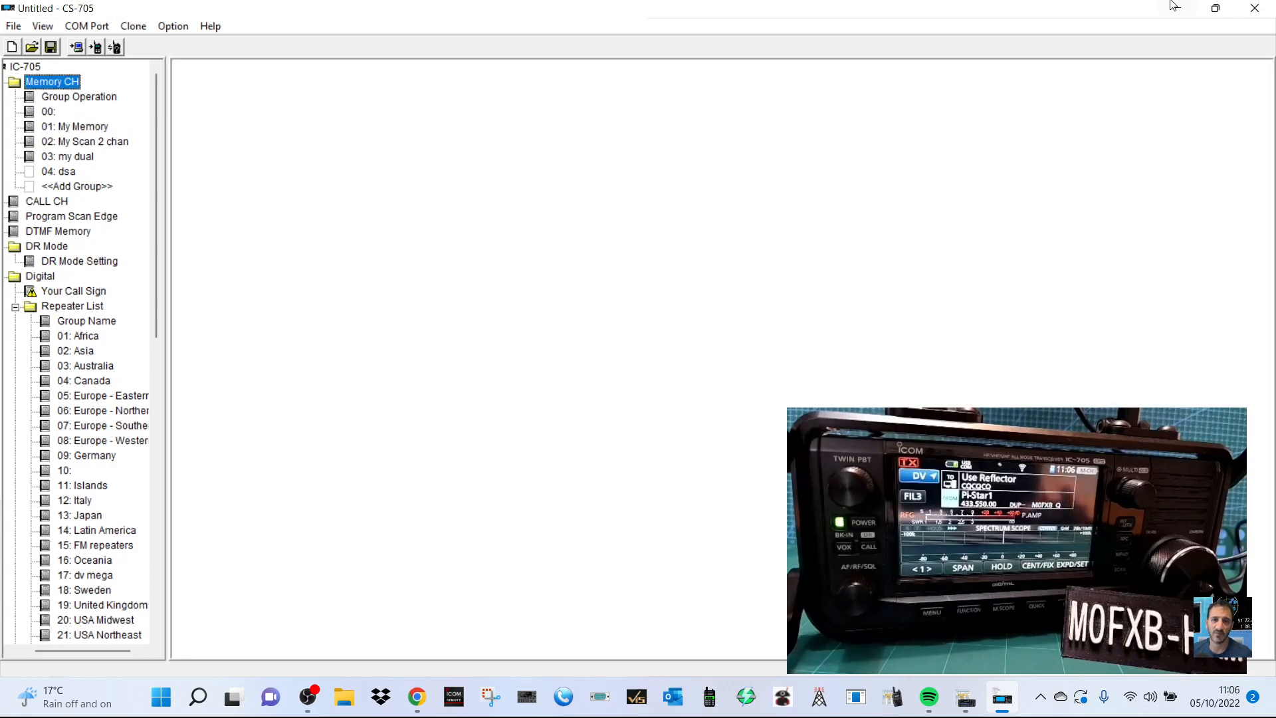
Step: Show the Africa repeater list and arrange the CS-705 window at nearly full height beside the IC-705 Programmer
click(79, 336)
click(1215, 8)
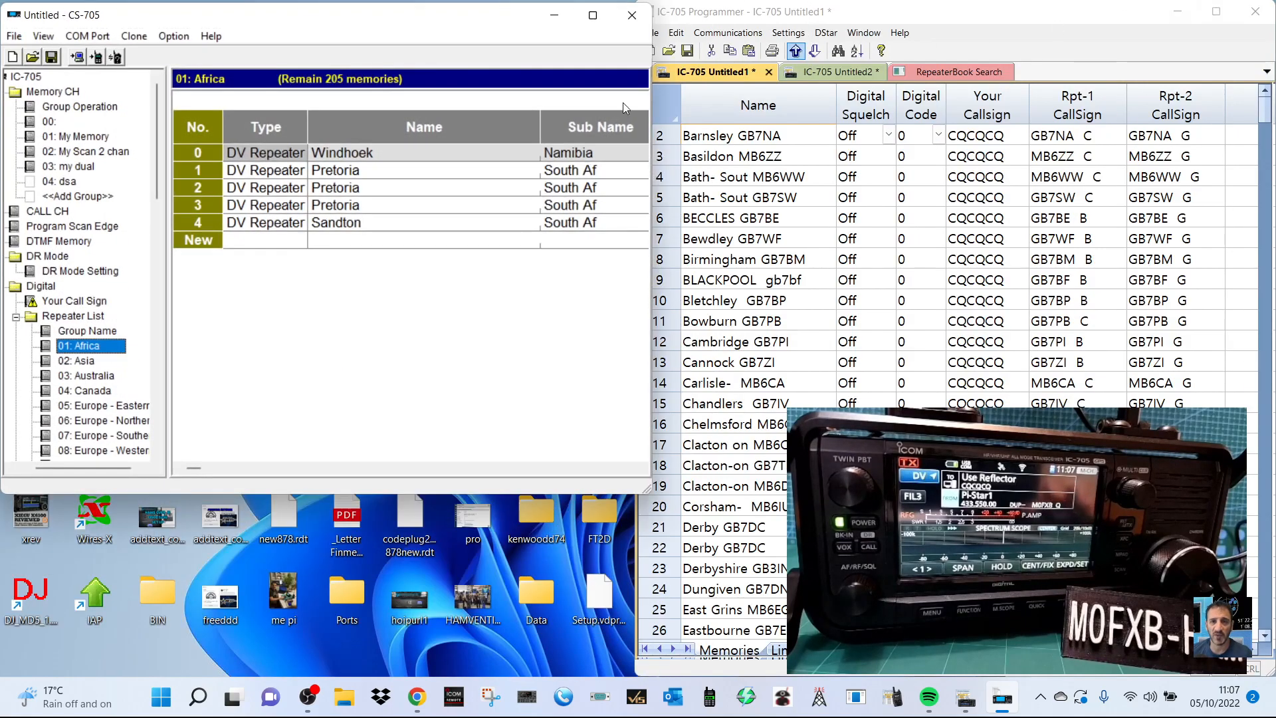
double_click(412, 494)
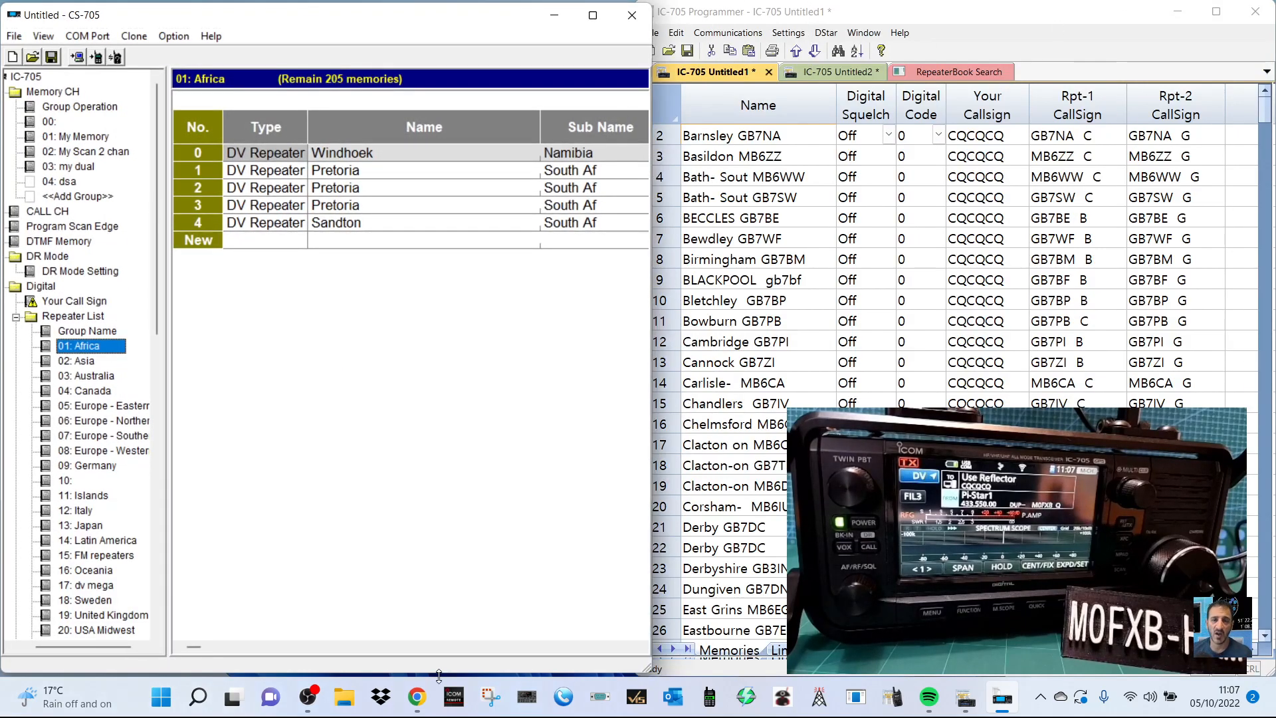
click(1126, 4)
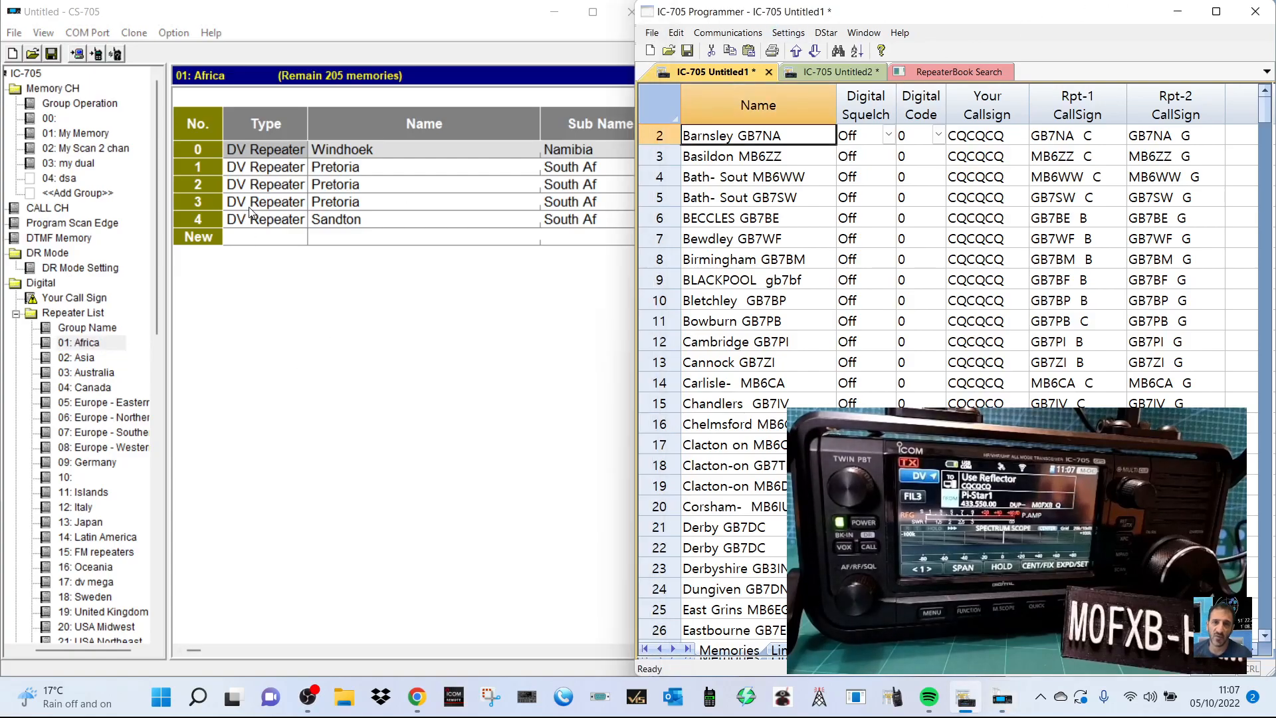
Step: View the Europe - Western repeater list full screen and restore its window beside the IC-705 Programmer
click(107, 447)
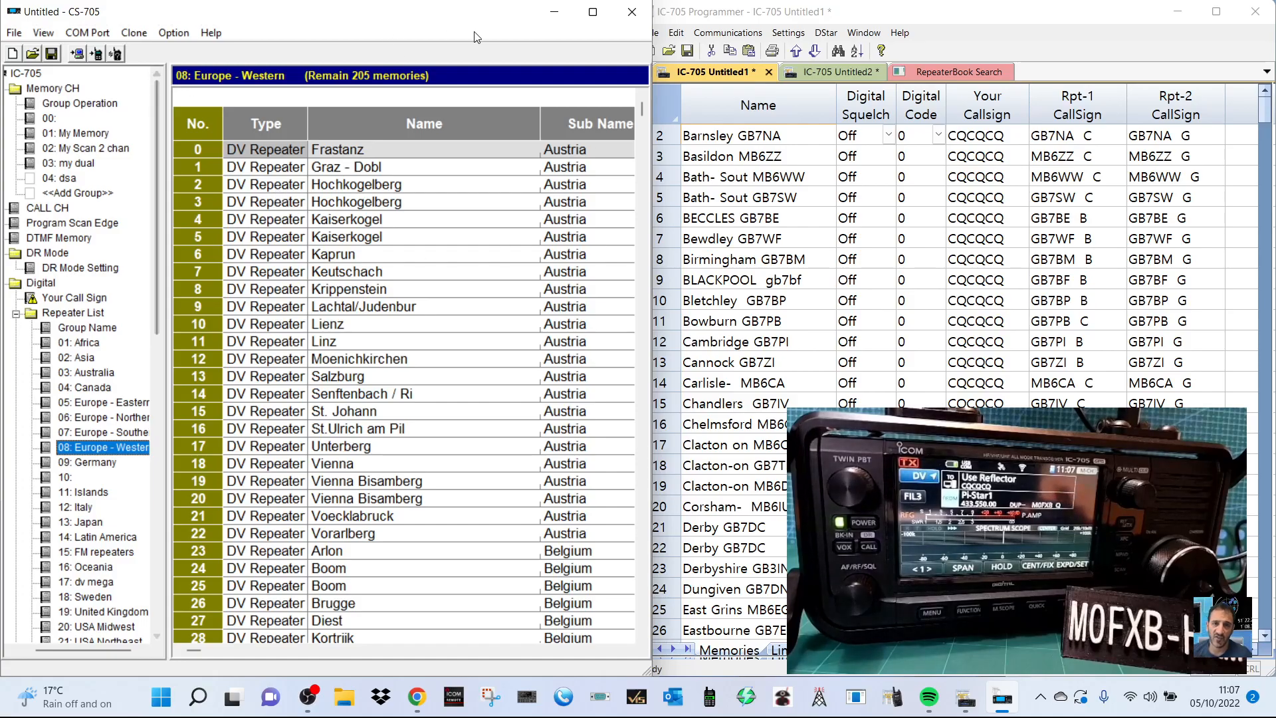
click(594, 13)
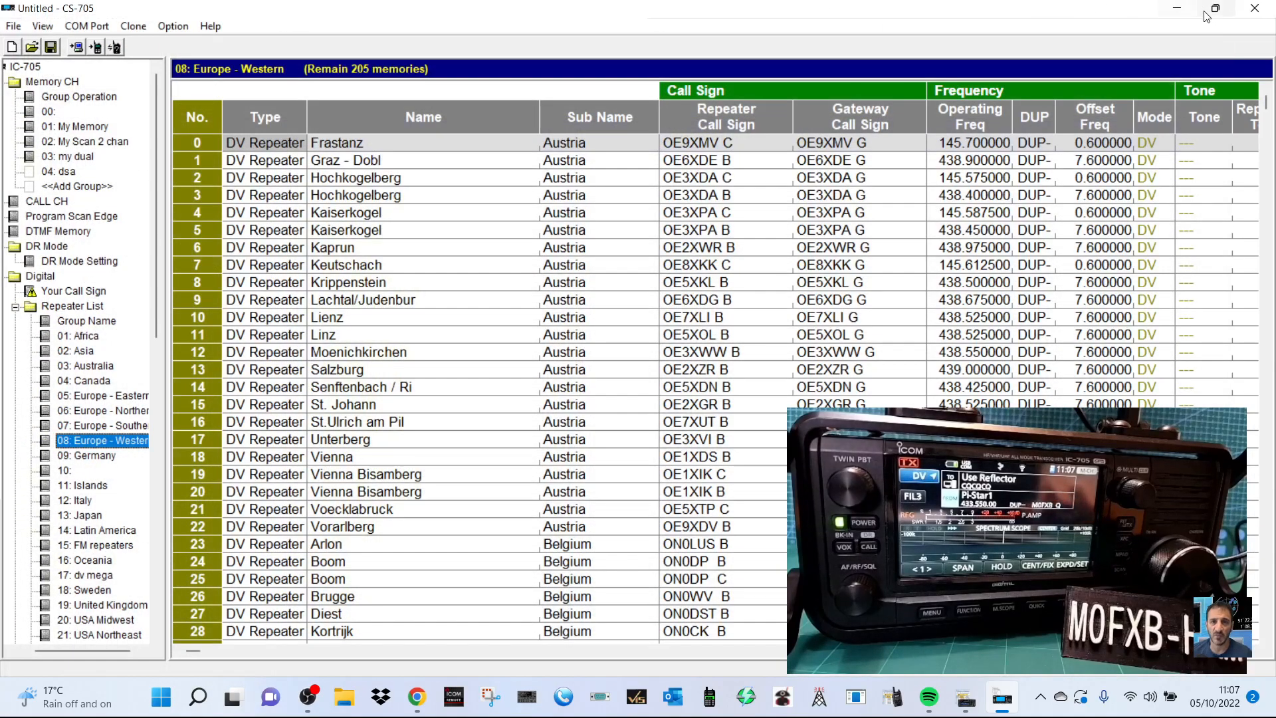
click(1219, 11)
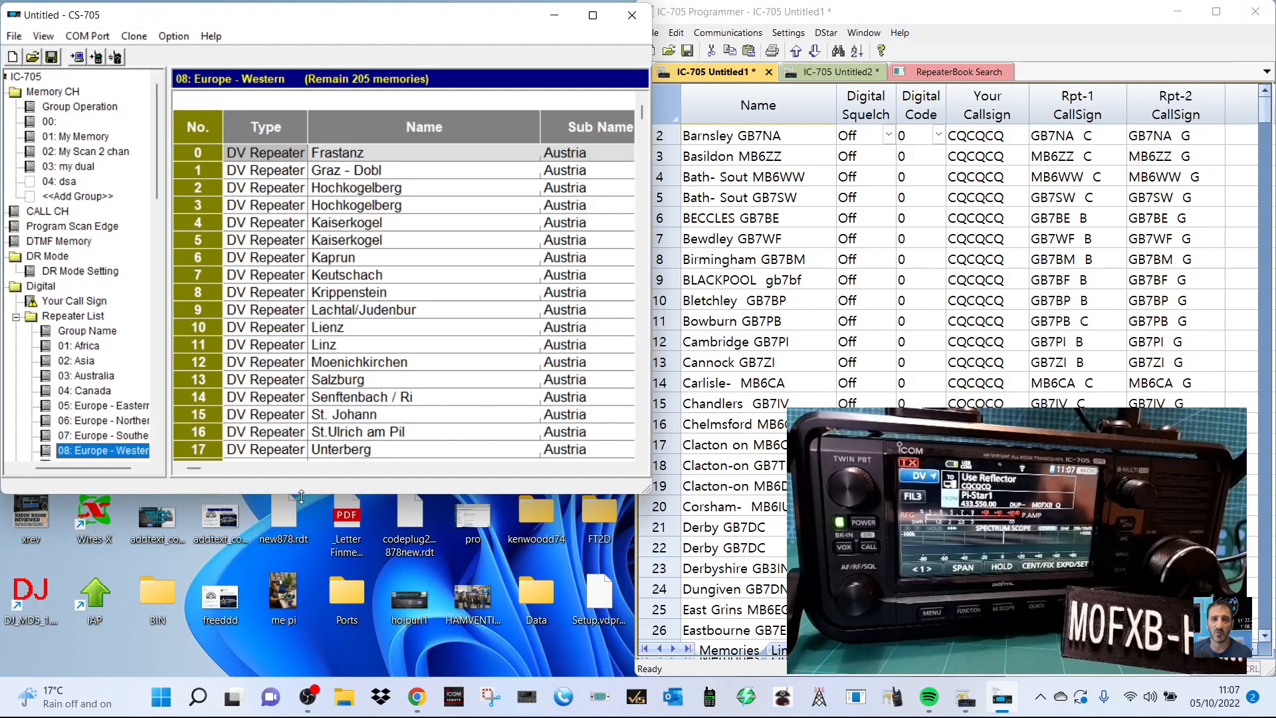
drag(300, 495, 301, 658)
click(1066, 14)
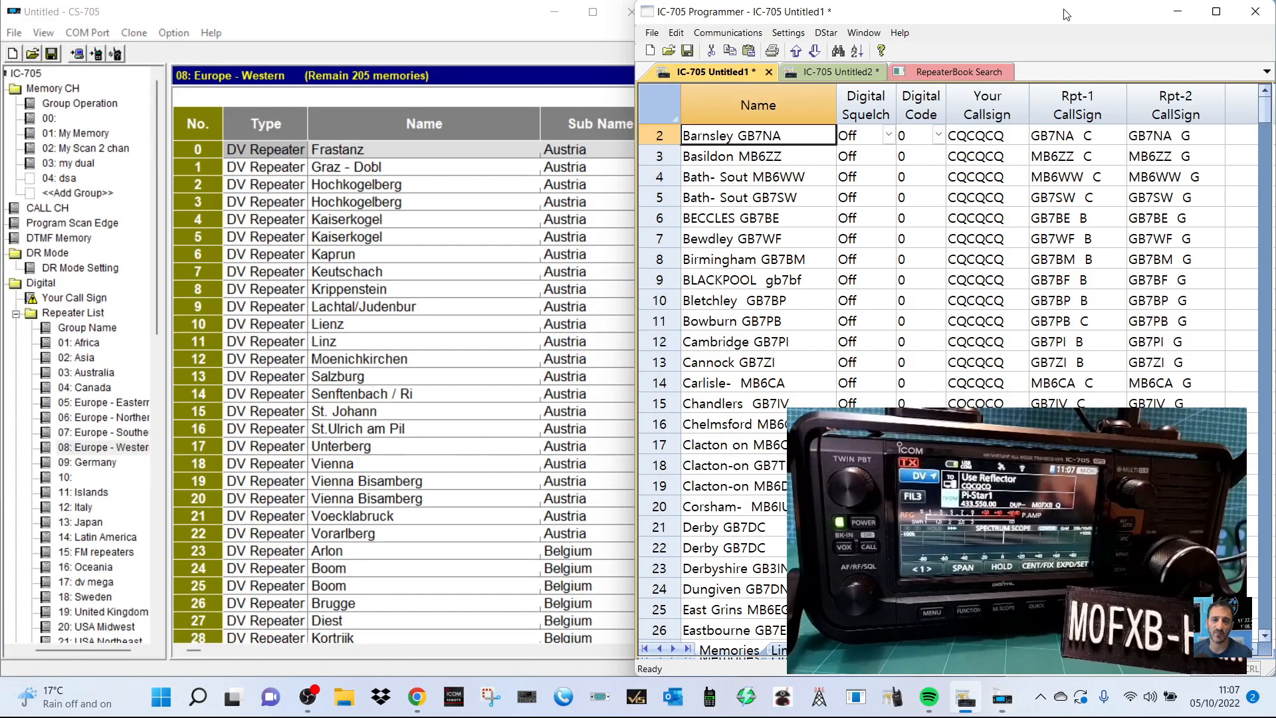
click(1219, 12)
click(1221, 10)
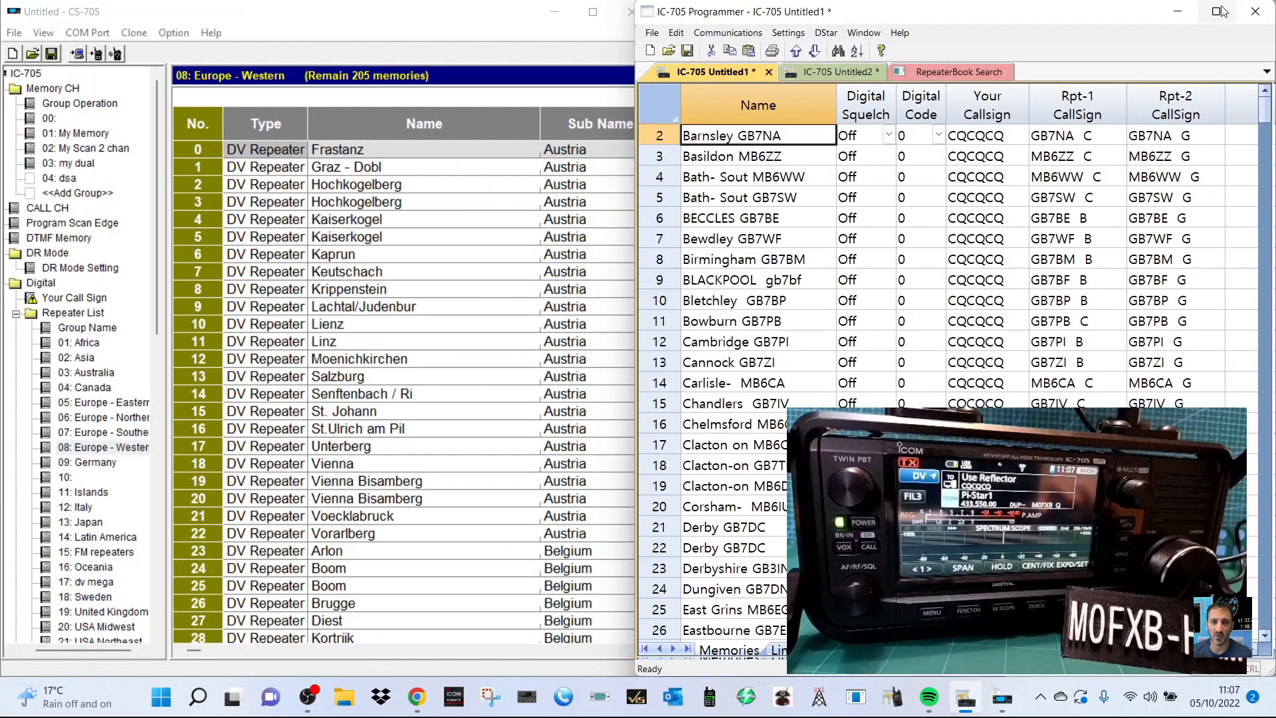
mouse_move(1221, 10)
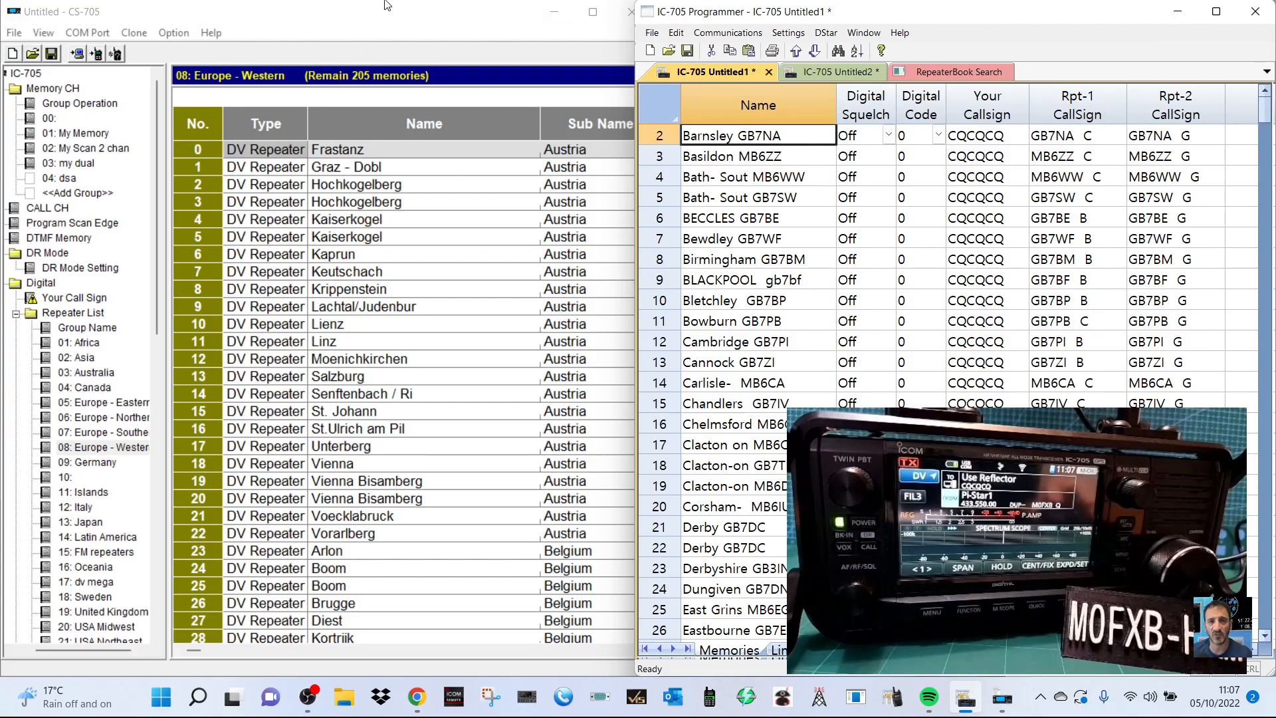
Step: Minimize CS-705, switch to Chrome and bring up the CS-705 firmware and software download page full screen
click(554, 12)
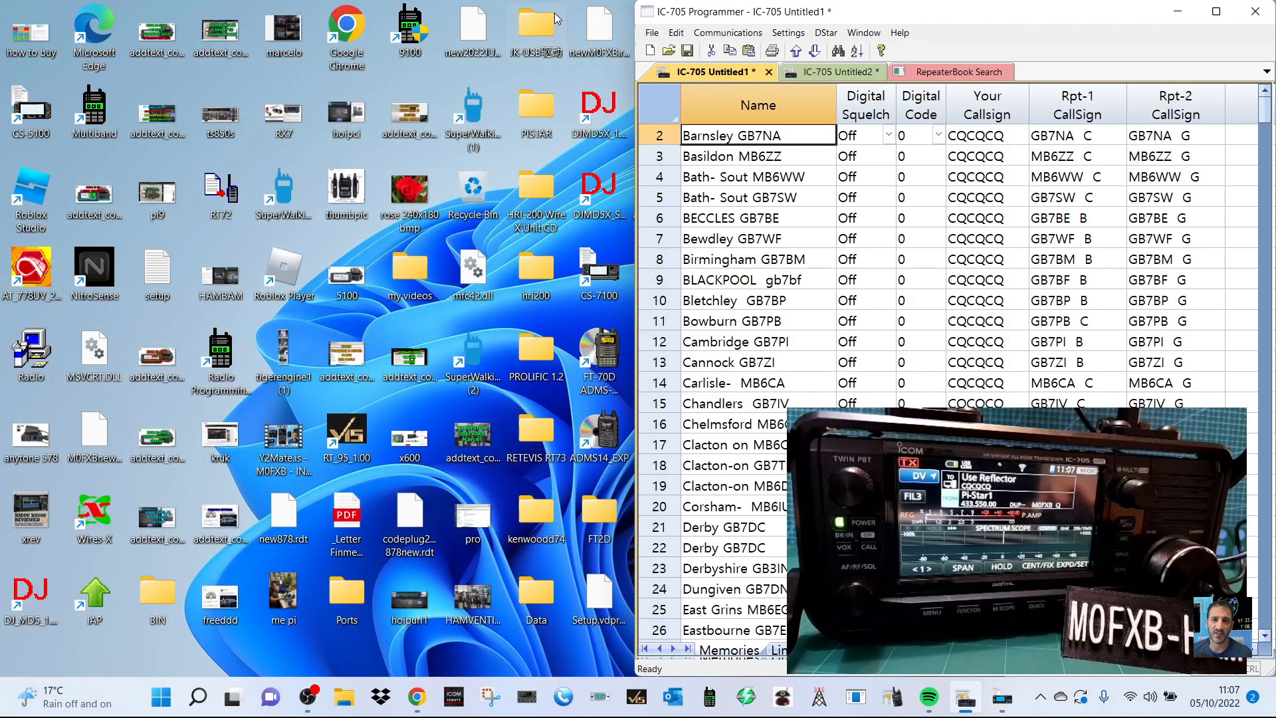
click(416, 699)
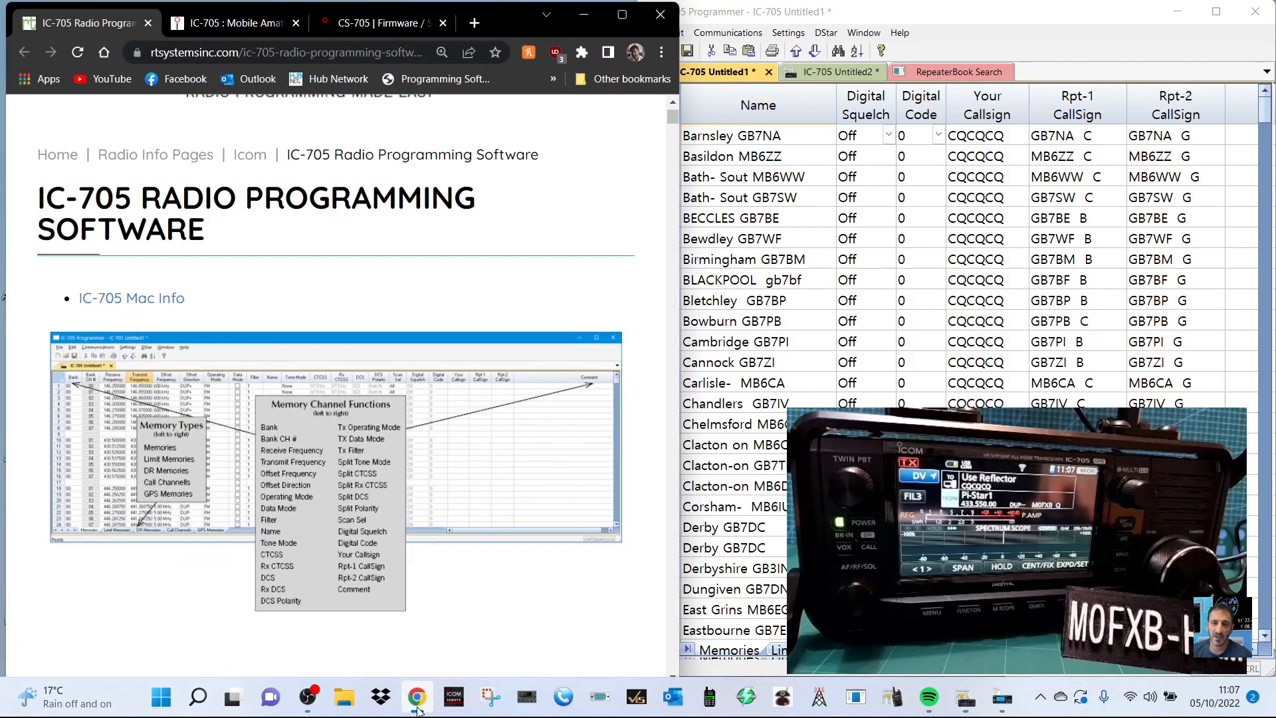
click(260, 17)
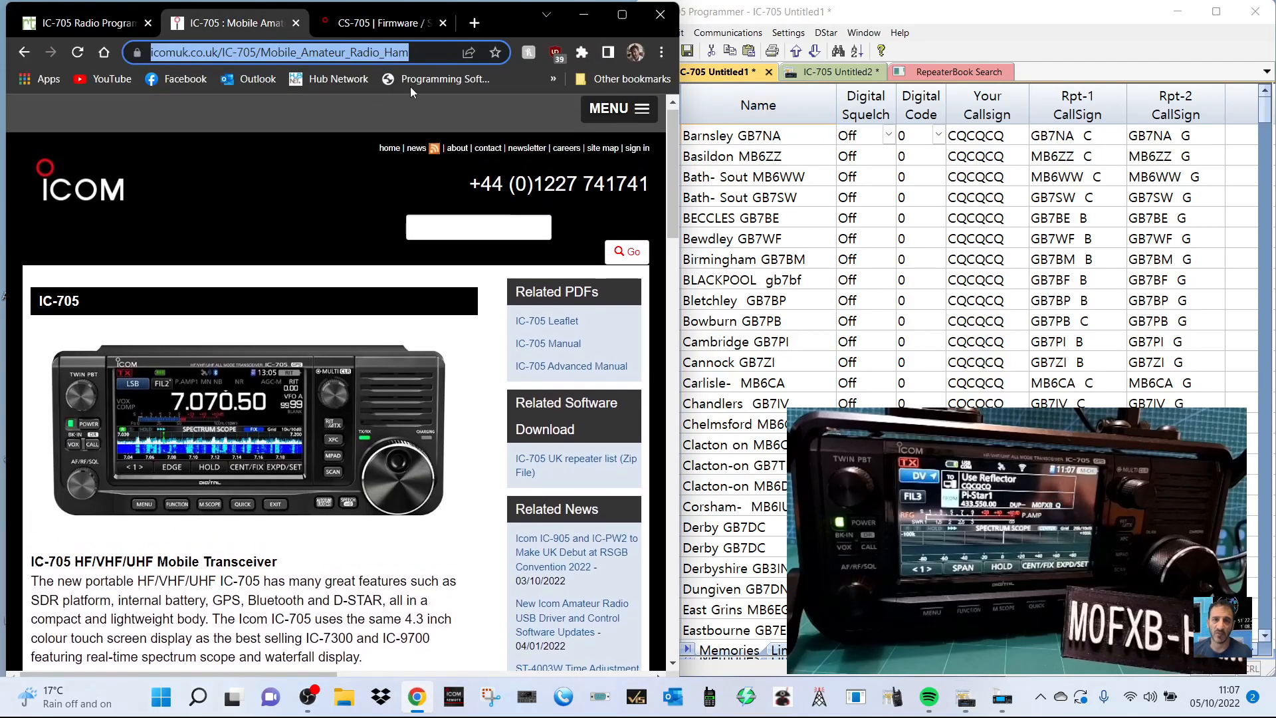
click(616, 19)
click(505, 12)
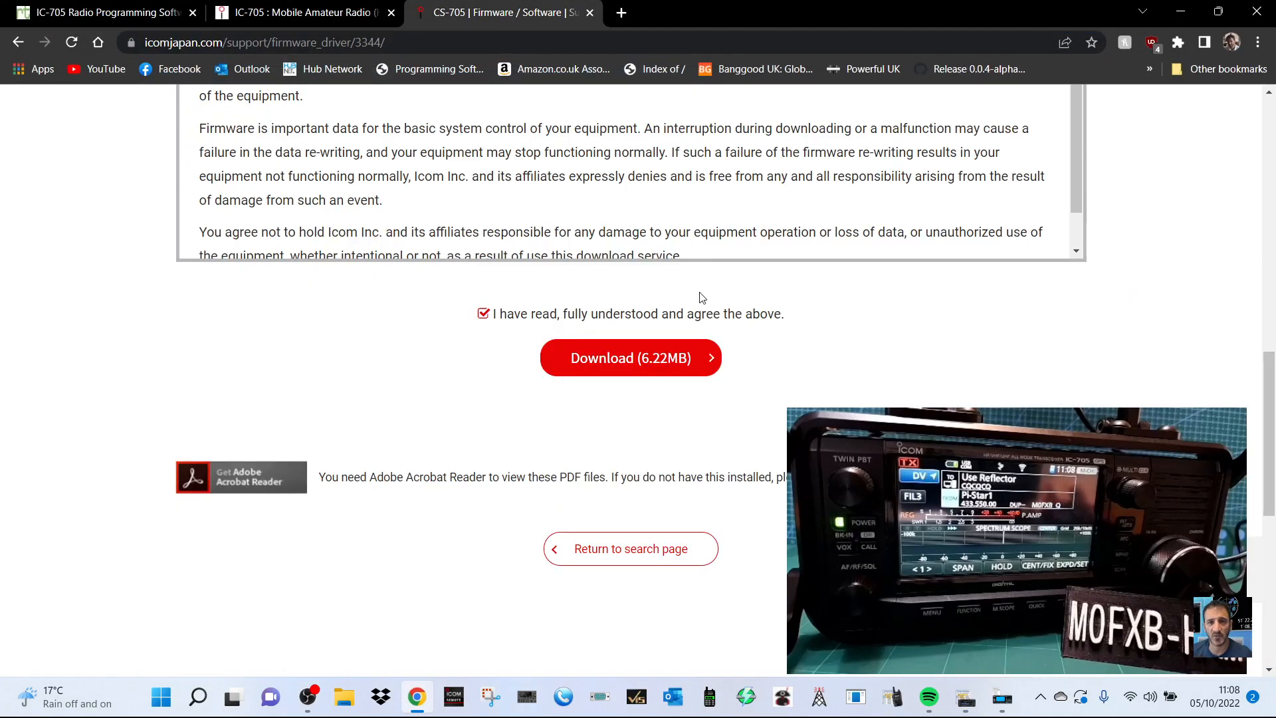
Step: Look through the CS-705 download page's version notes and terms, and return to the Icom UK IC-705 product page
scroll(739, 338, up, 5)
scroll(739, 338, up, 4)
scroll(739, 338, down, 10)
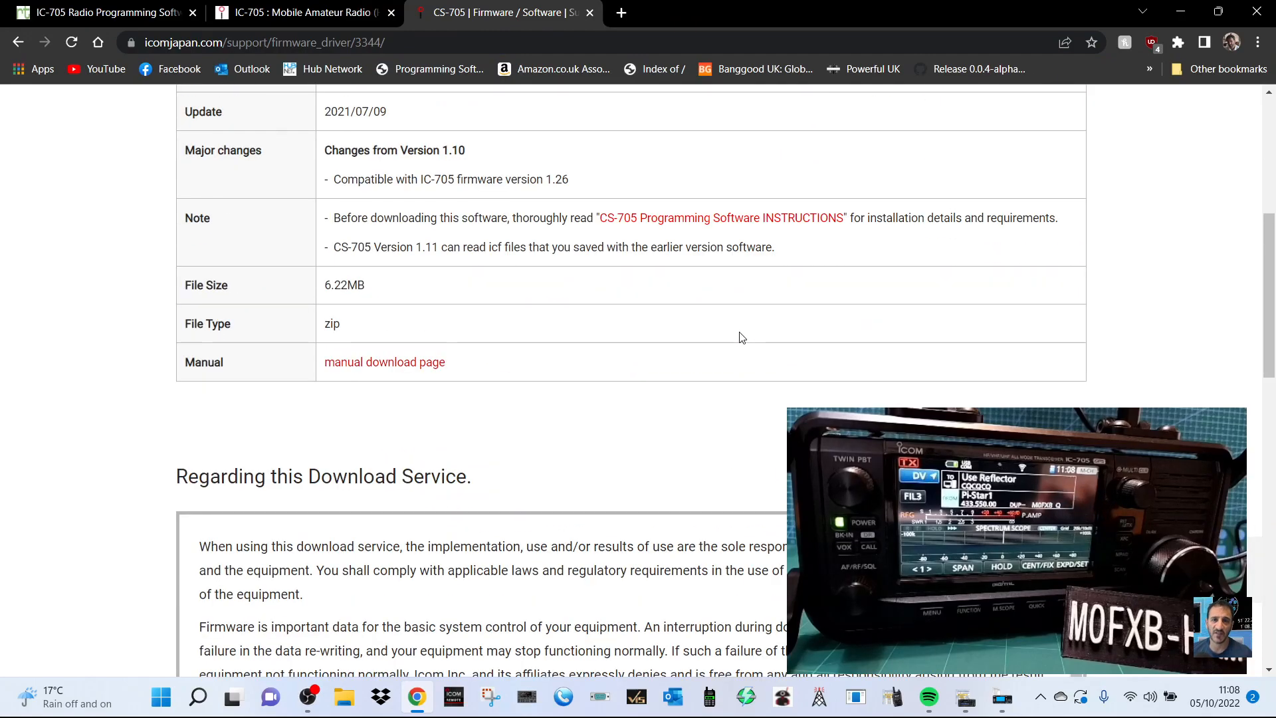
scroll(741, 337, up, 6)
click(302, 13)
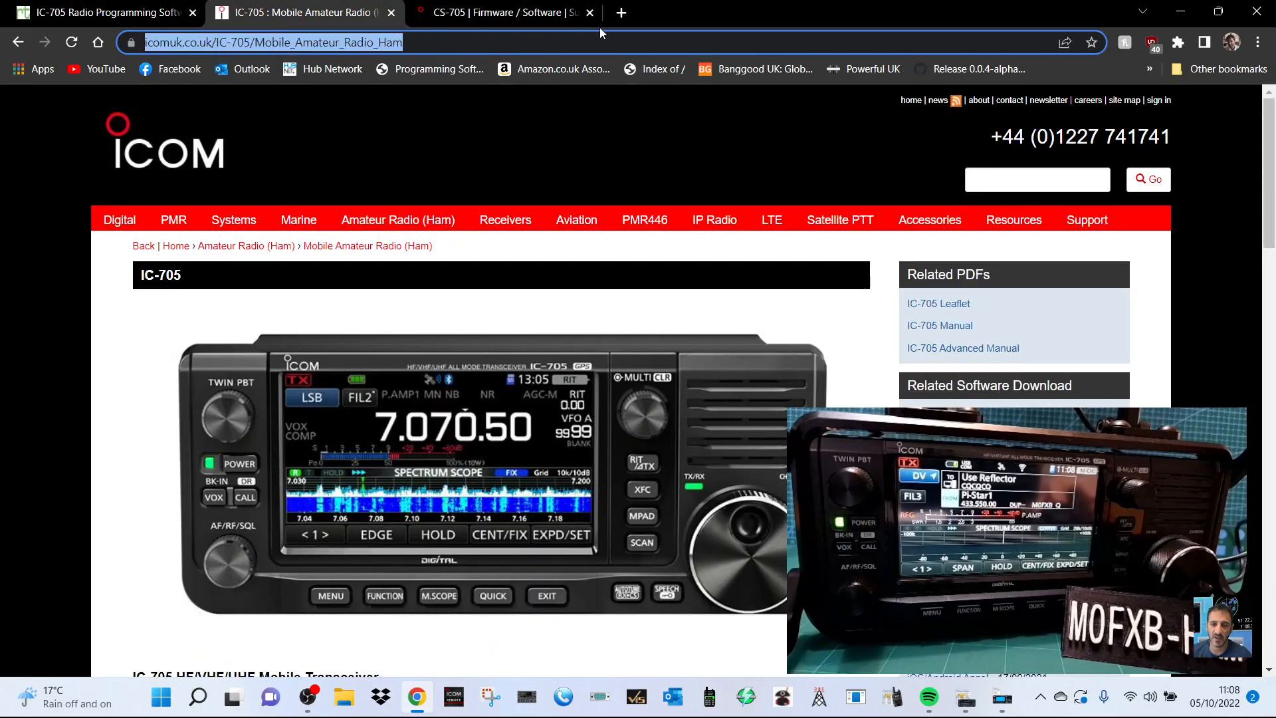
Step: Search for RTSYSTEMS 705 in a new browser tab and look through the RT Systems IC-705 page's WCS-705 programming software offers
click(620, 13)
text(RT)
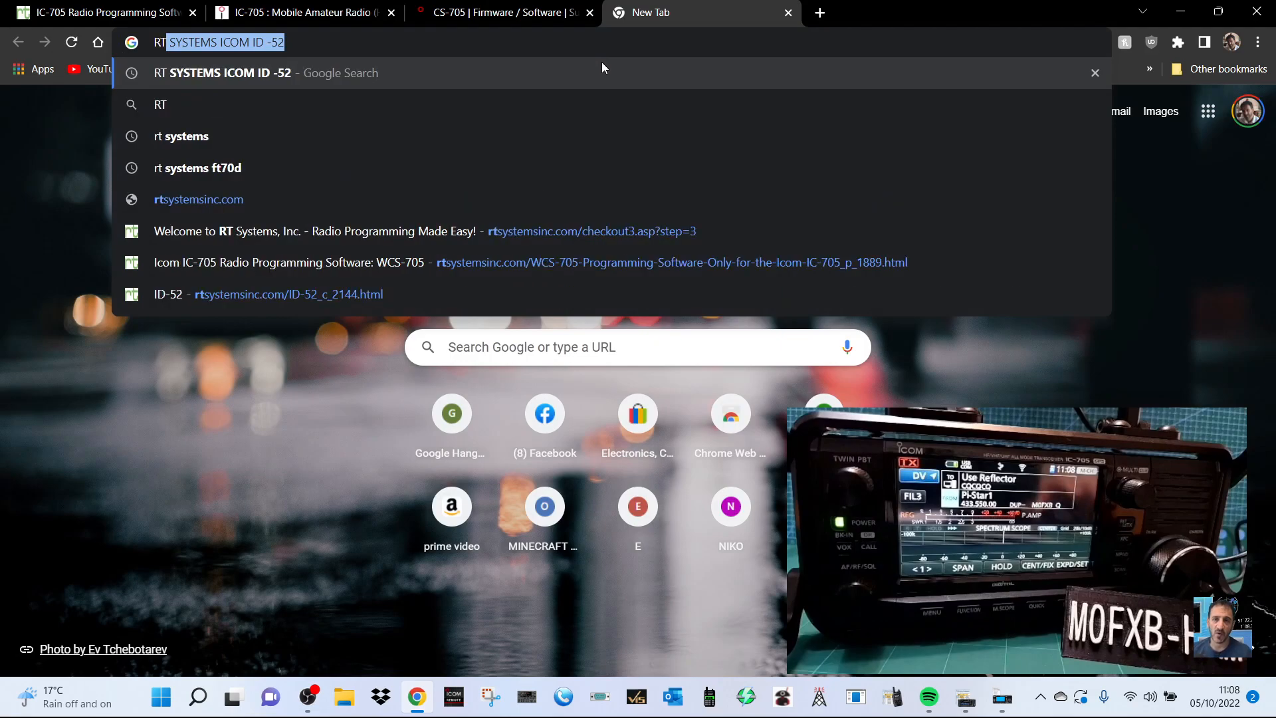
text(SYSTEM)
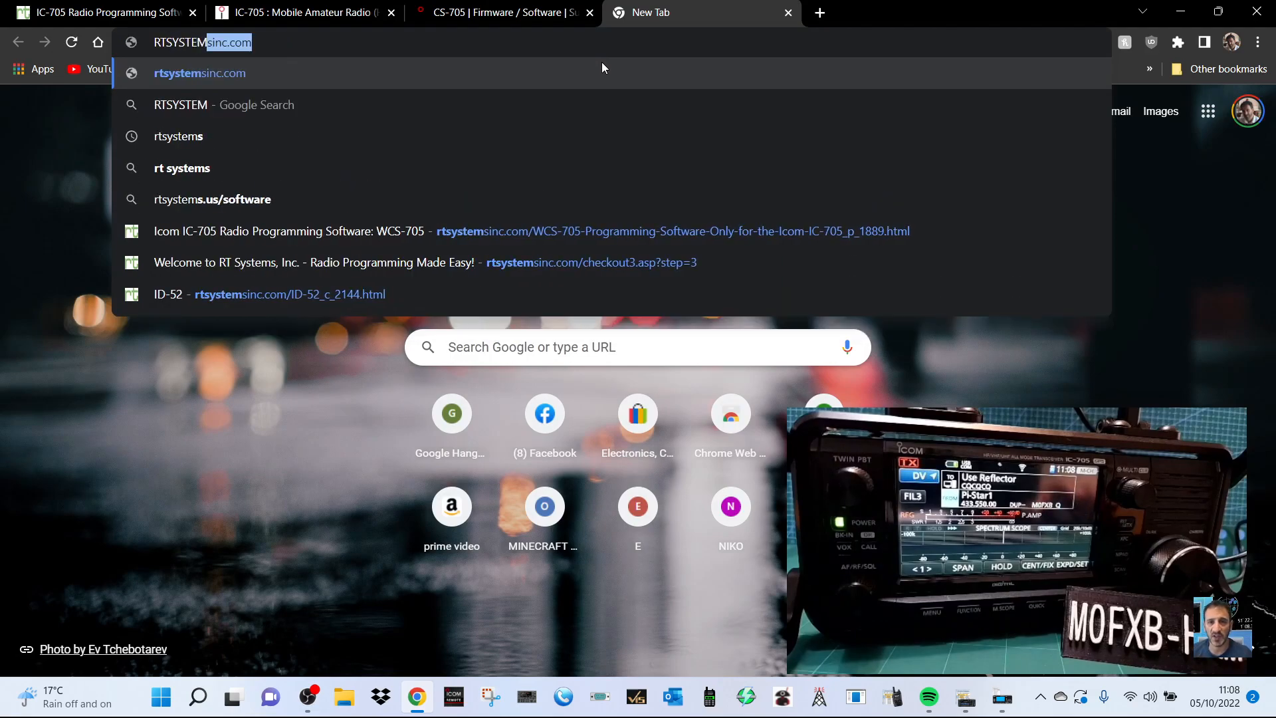
text(S 705)
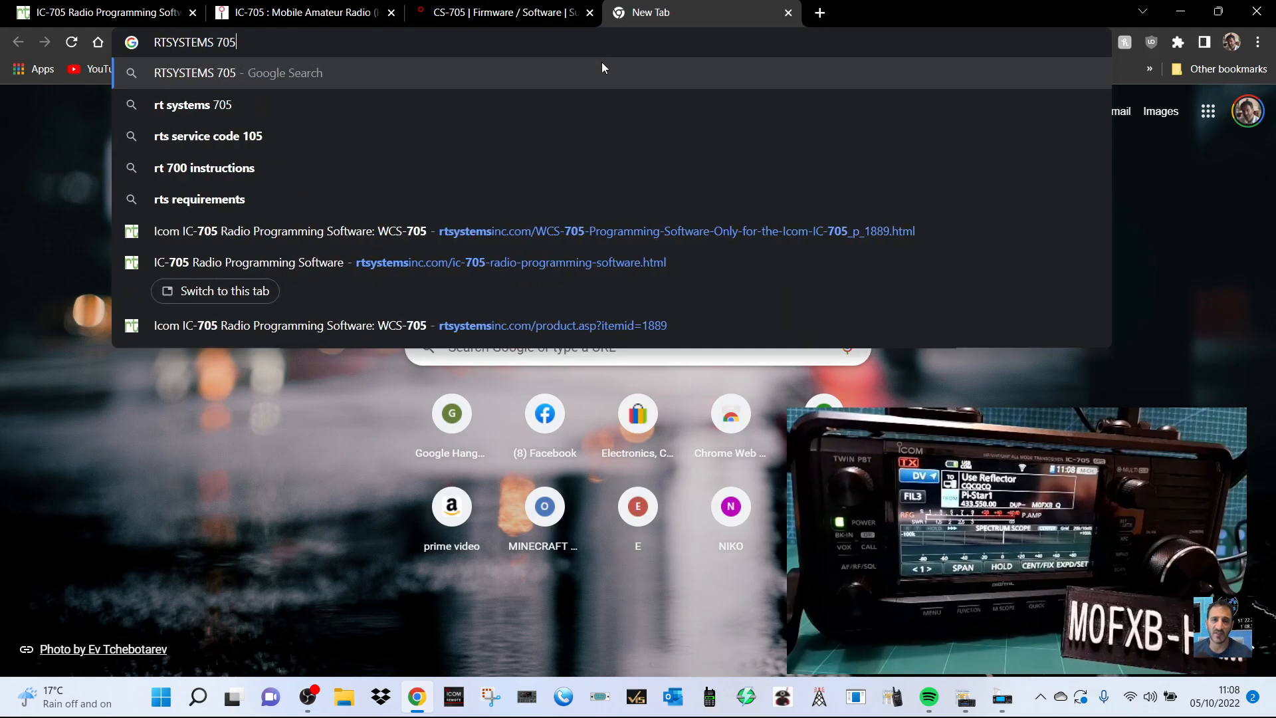
key(Return)
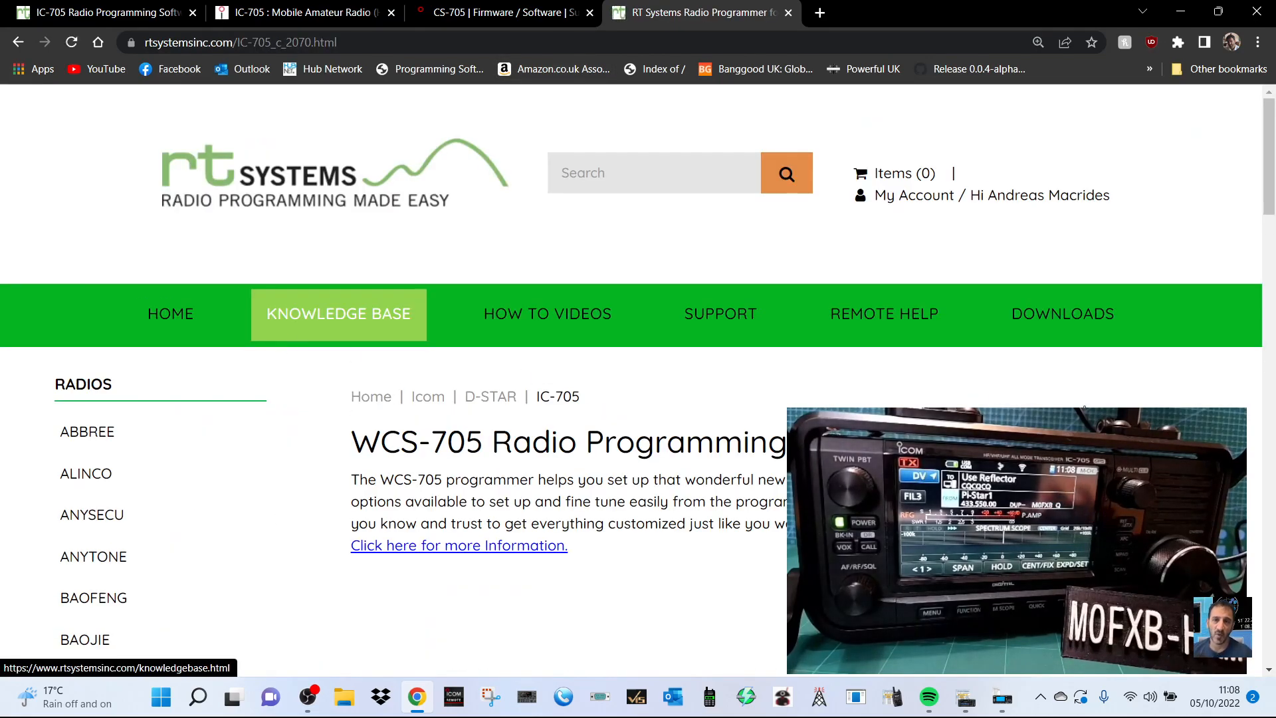
scroll(766, 607, down, 6)
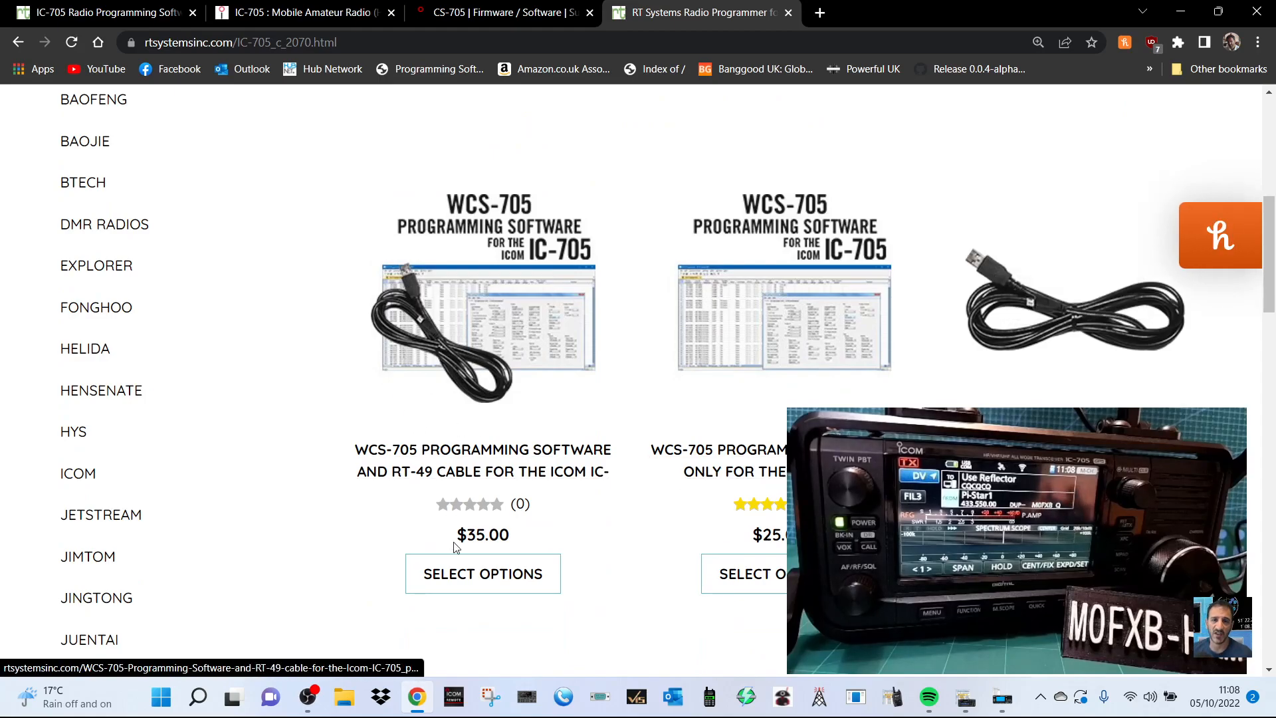
mouse_move(400, 372)
scroll(933, 254, up, 5)
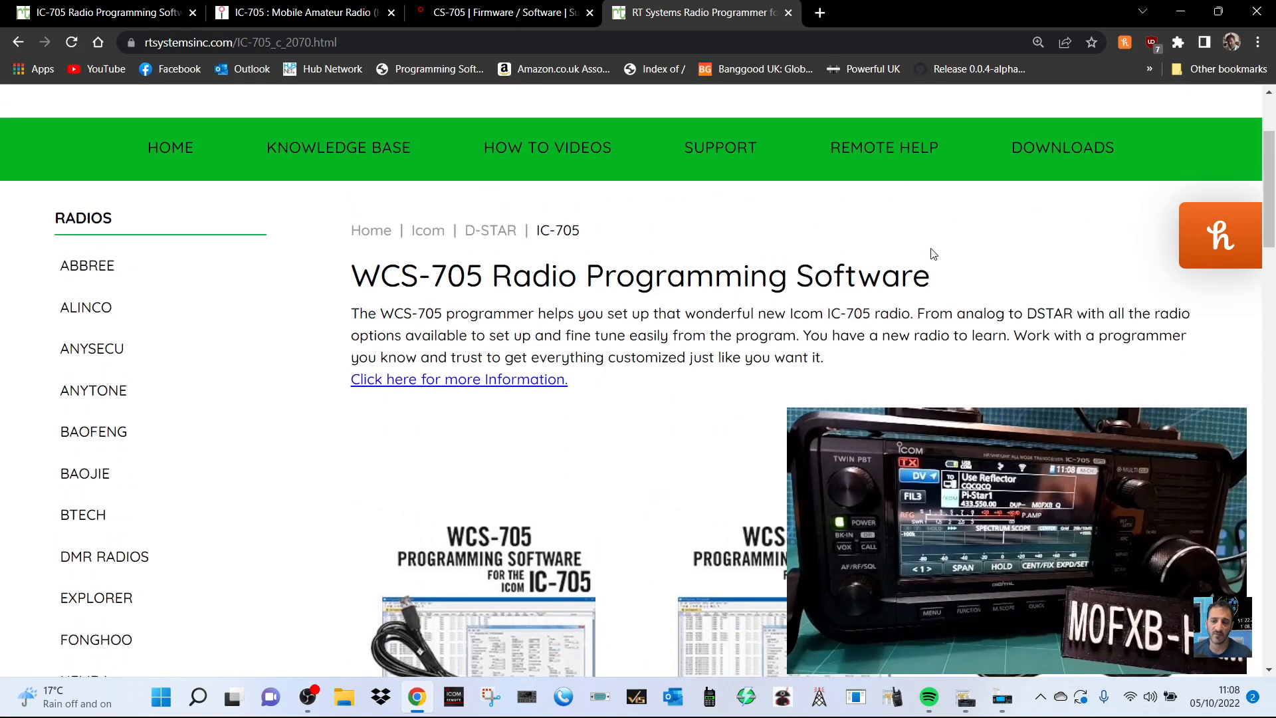